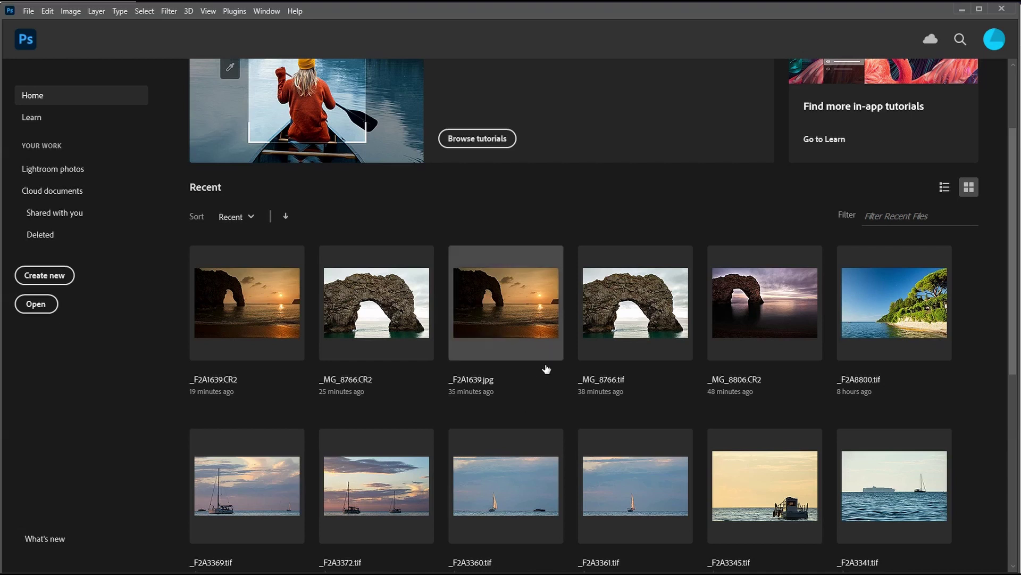
Step: Open the Durdle Door raw file _F2A1639.CR2 in Camera Raw, then bring up the Start menu
{"action": "left_click", "coordinate": [261, 328]}
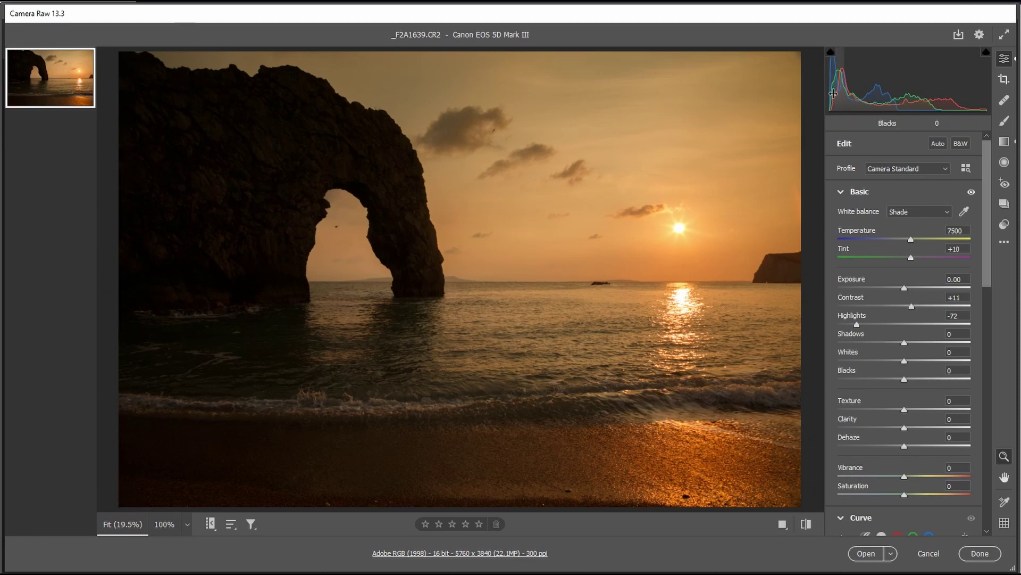
{"action": "key", "text": "super"}
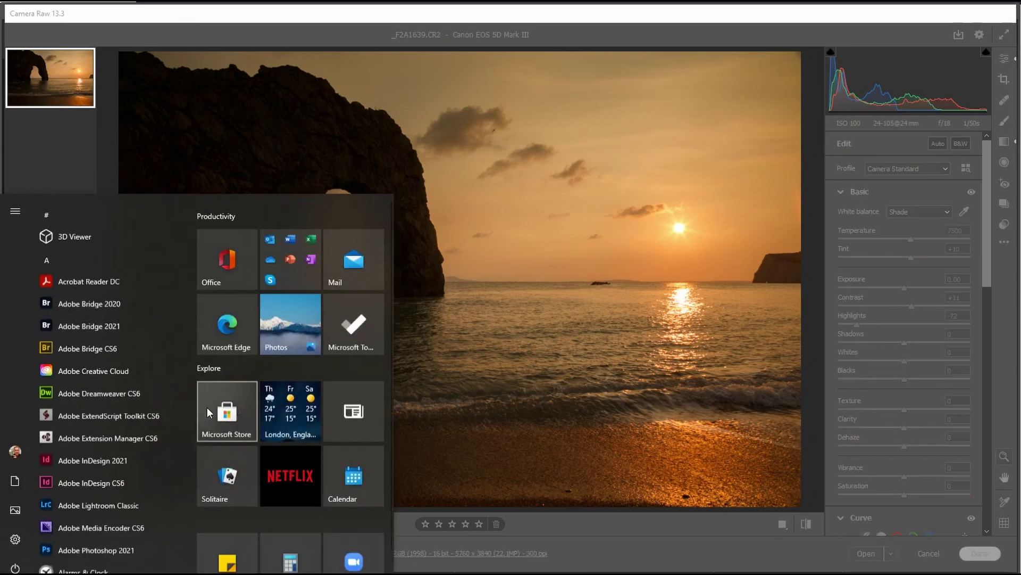
Step: Calculate 5760 × 3840 = 22,118,400 pixels in Windows Calculator, then close it
{"action": "left_click", "coordinate": [290, 548]}
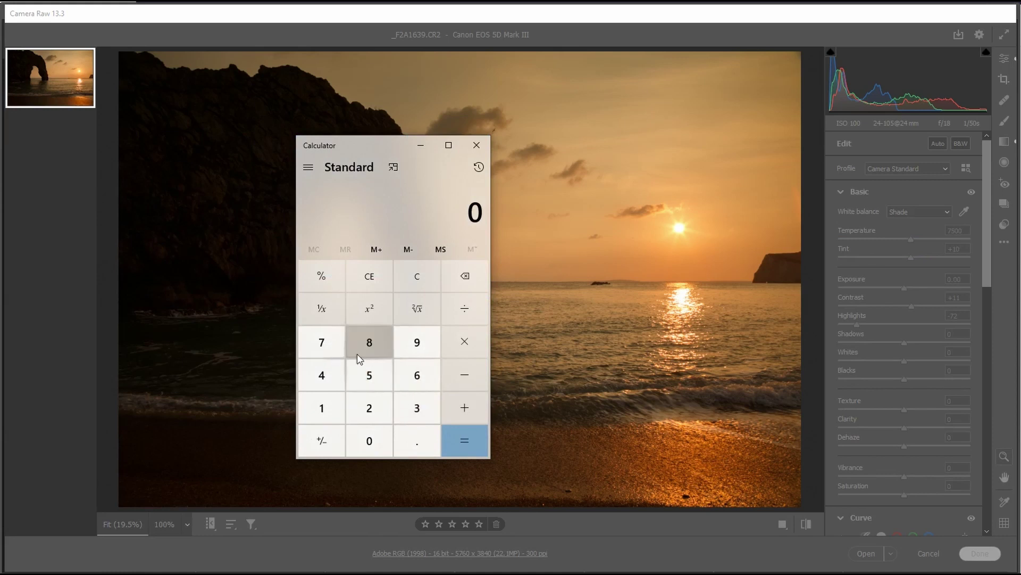
{"action": "left_click", "coordinate": [362, 377]}
{"action": "left_click", "coordinate": [323, 342]}
{"action": "left_click", "coordinate": [416, 377]}
{"action": "left_click", "coordinate": [374, 440]}
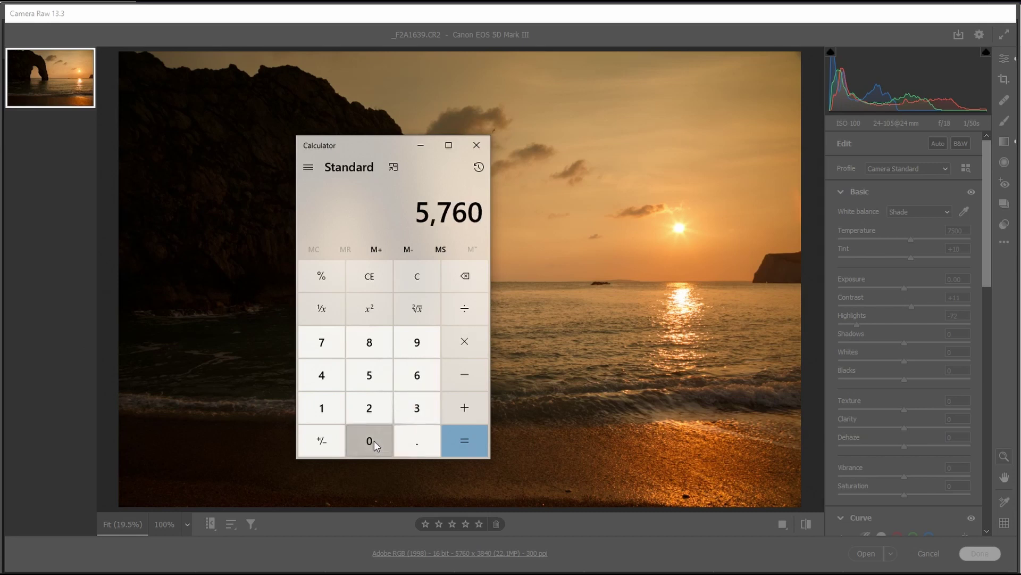
{"action": "left_click", "coordinate": [464, 346]}
{"action": "left_click", "coordinate": [420, 404]}
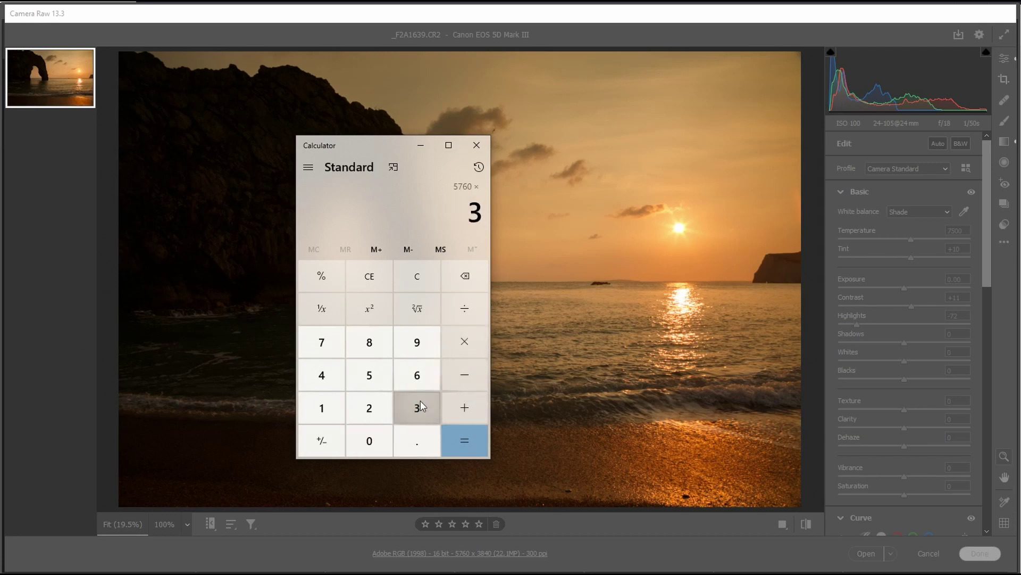
{"action": "left_click", "coordinate": [369, 344]}
{"action": "left_click", "coordinate": [329, 382]}
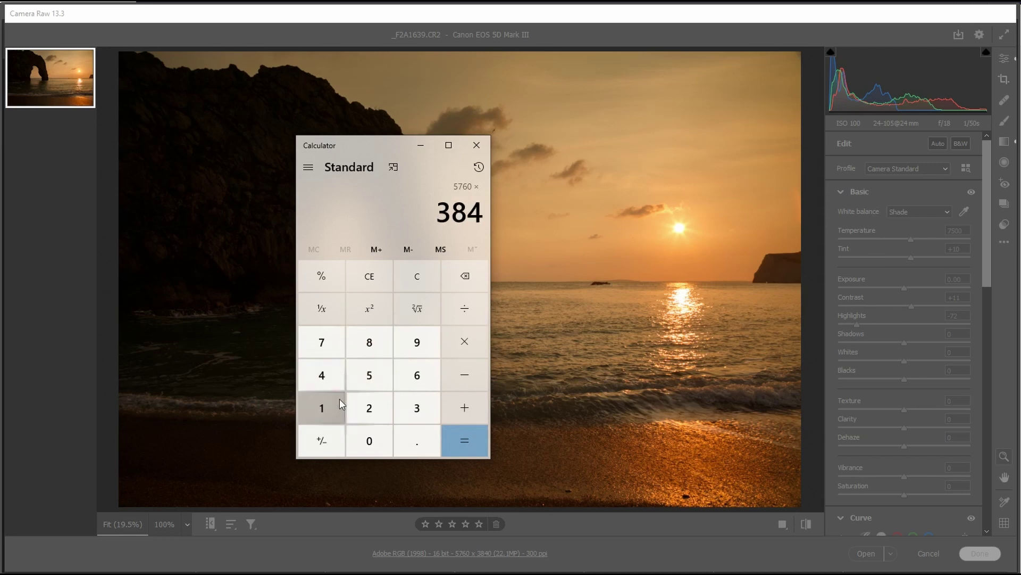
{"action": "left_click", "coordinate": [374, 437]}
{"action": "left_click", "coordinate": [467, 443]}
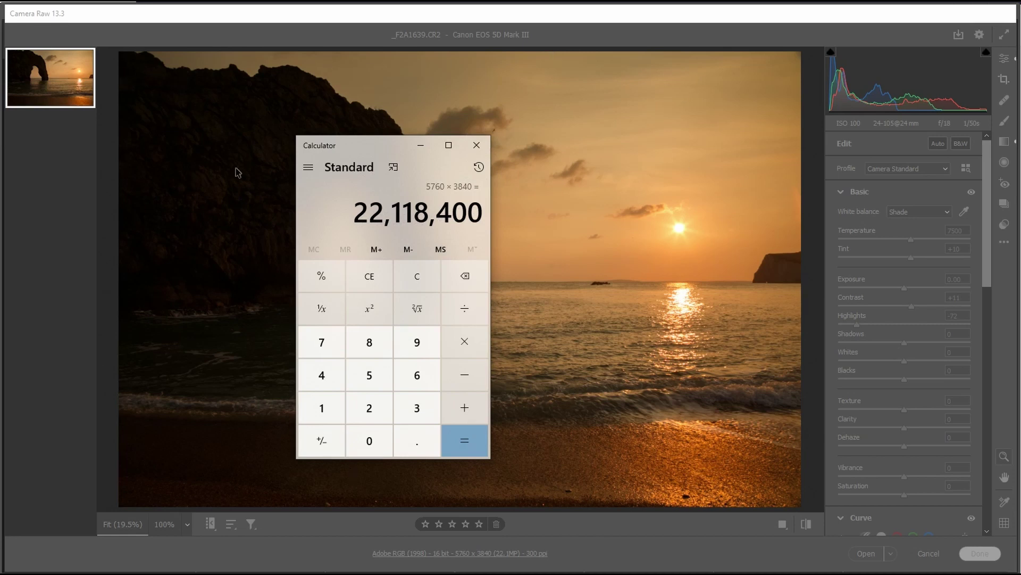
{"action": "left_click", "coordinate": [477, 144]}
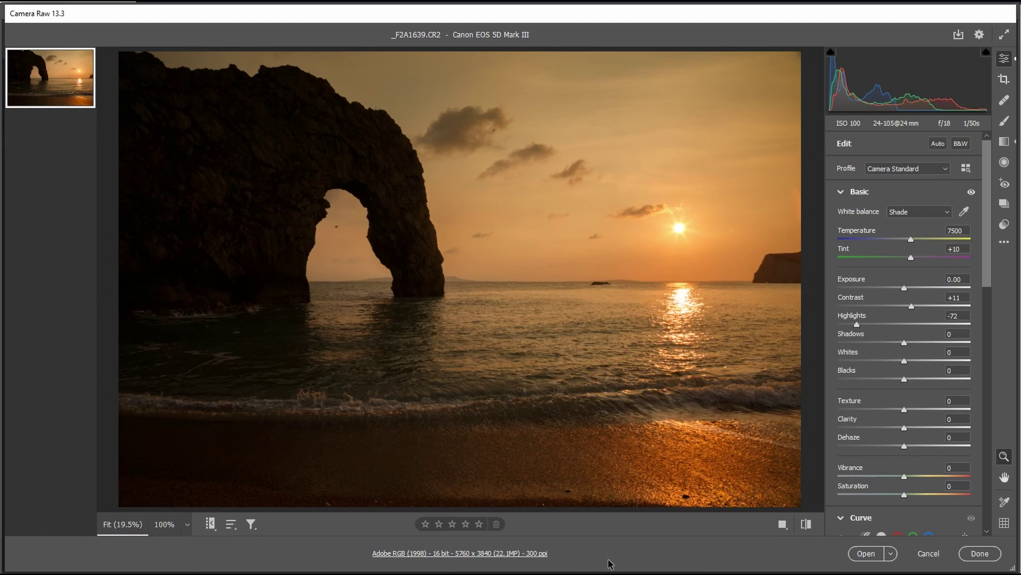
{"action": "left_click", "coordinate": [431, 554]}
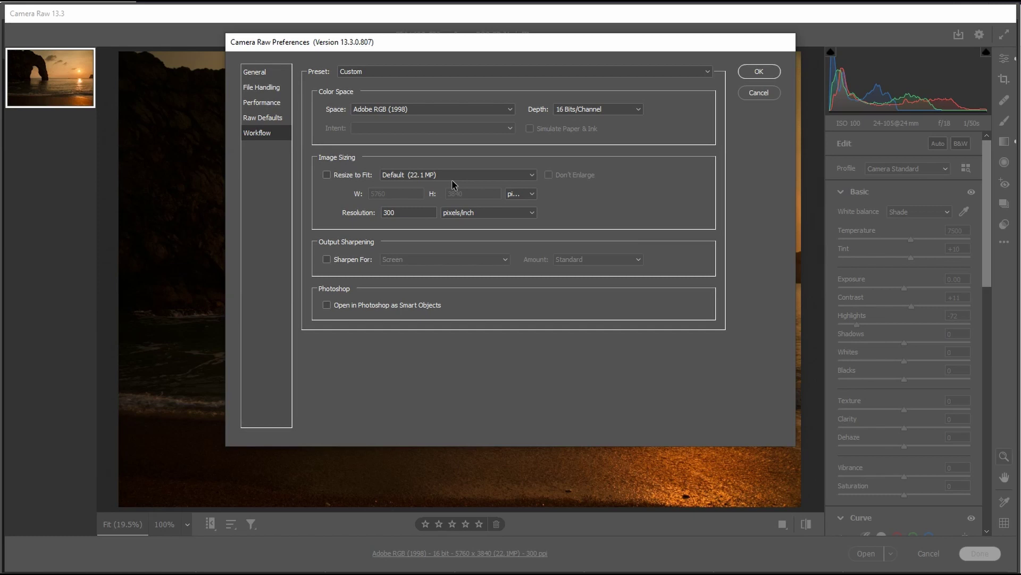
Step: Resize the output to fit 1000 × 1000, giving 1000 × 667 at 300 ppi
{"action": "left_click", "coordinate": [326, 175]}
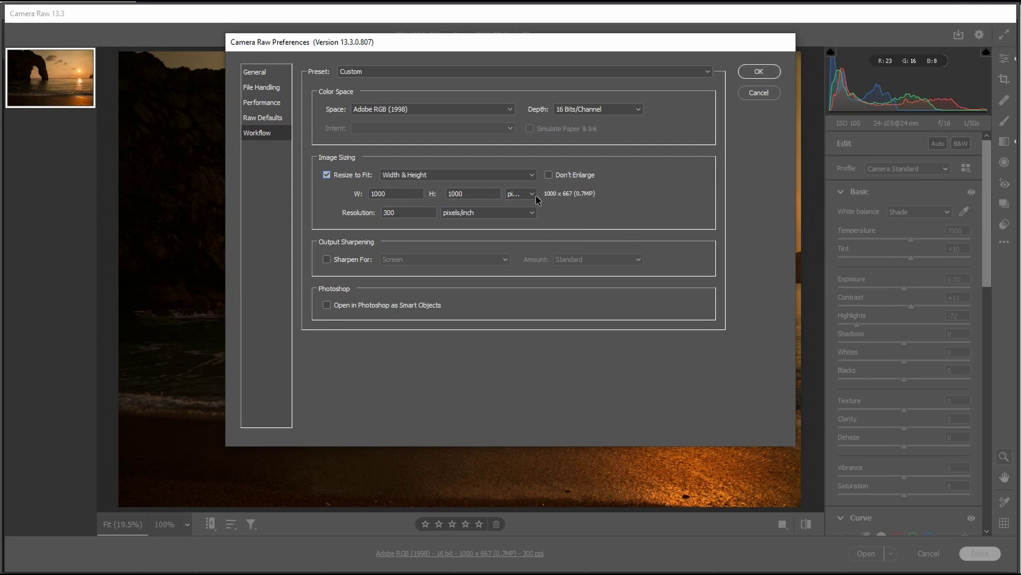
{"action": "left_click", "coordinate": [754, 77]}
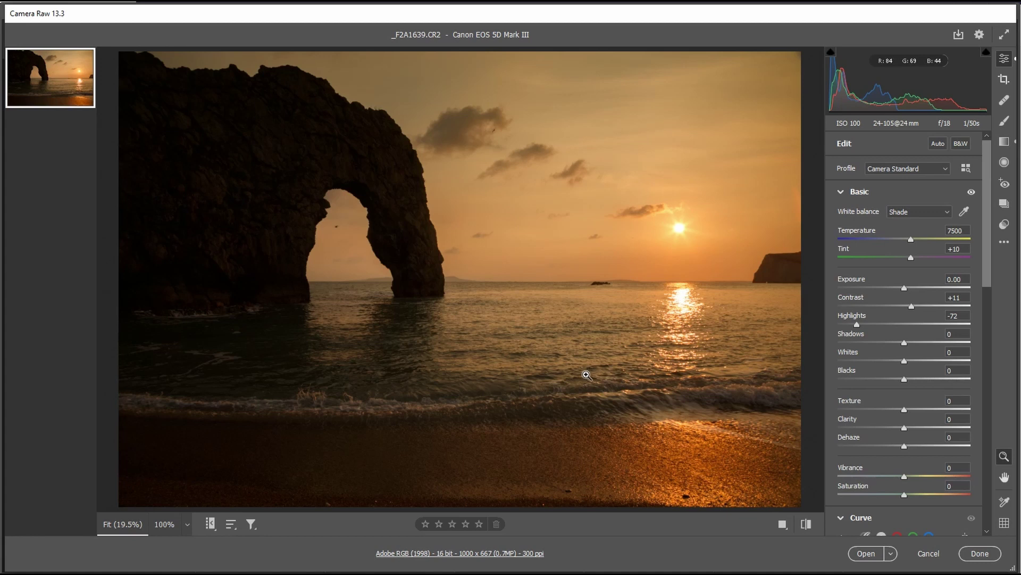
{"action": "left_click", "coordinate": [489, 554]}
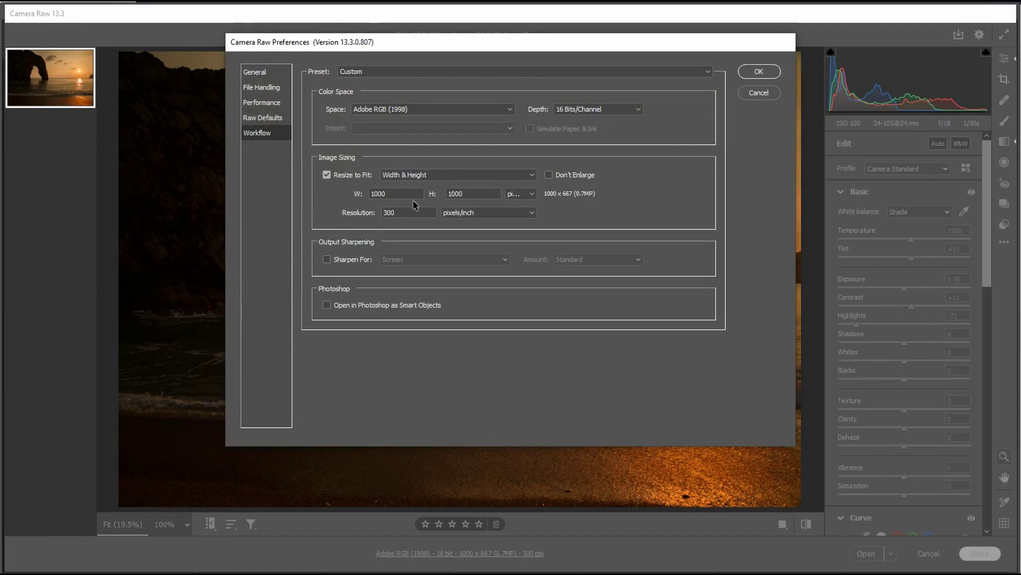
Step: Try the Dimensions and Long Side resize methods in the Workflow preferences
{"action": "left_click", "coordinate": [451, 174]}
{"action": "left_click", "coordinate": [453, 176]}
{"action": "left_click", "coordinate": [454, 177]}
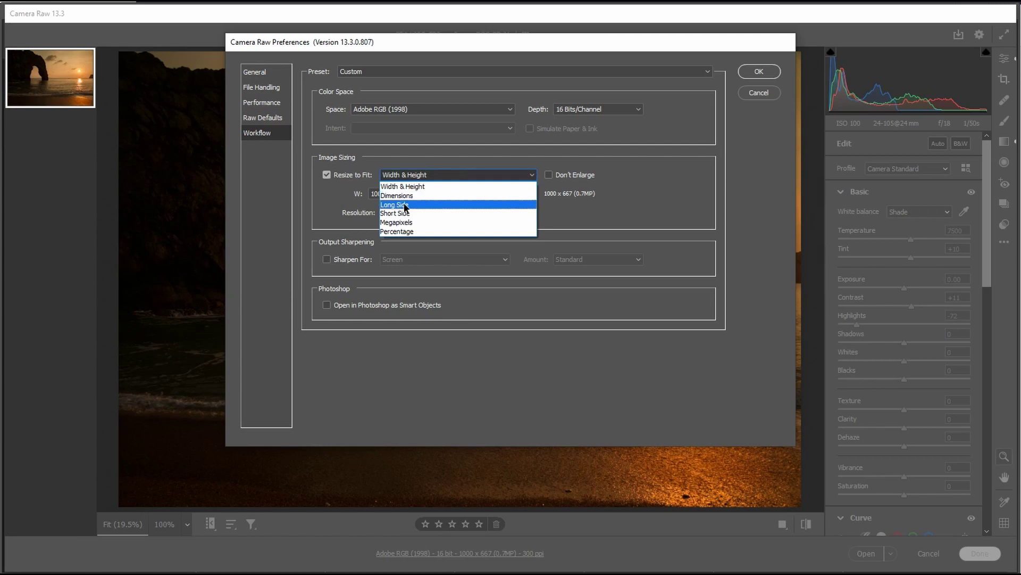
{"action": "left_click", "coordinate": [405, 195]}
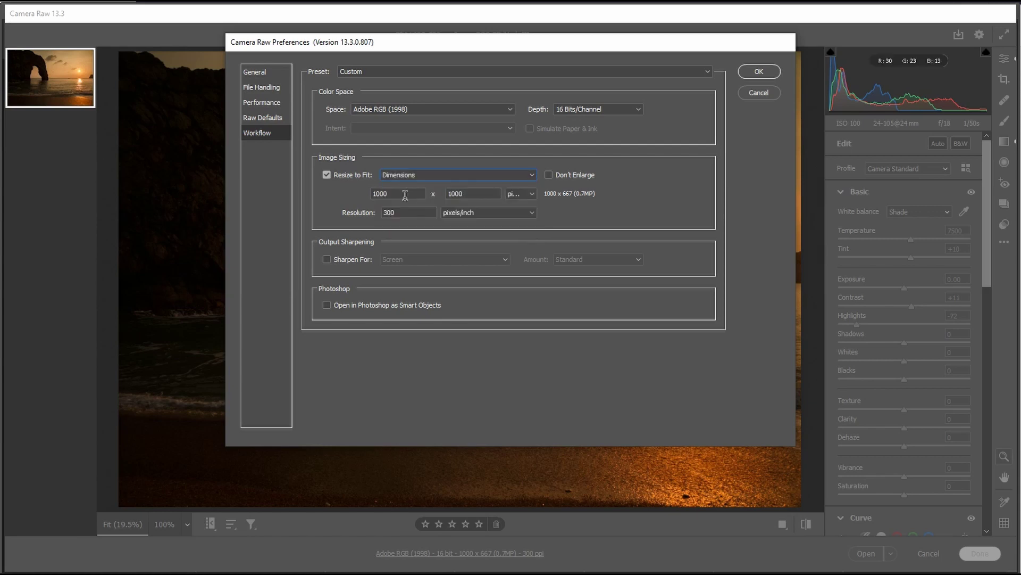
{"action": "left_click", "coordinate": [523, 194]}
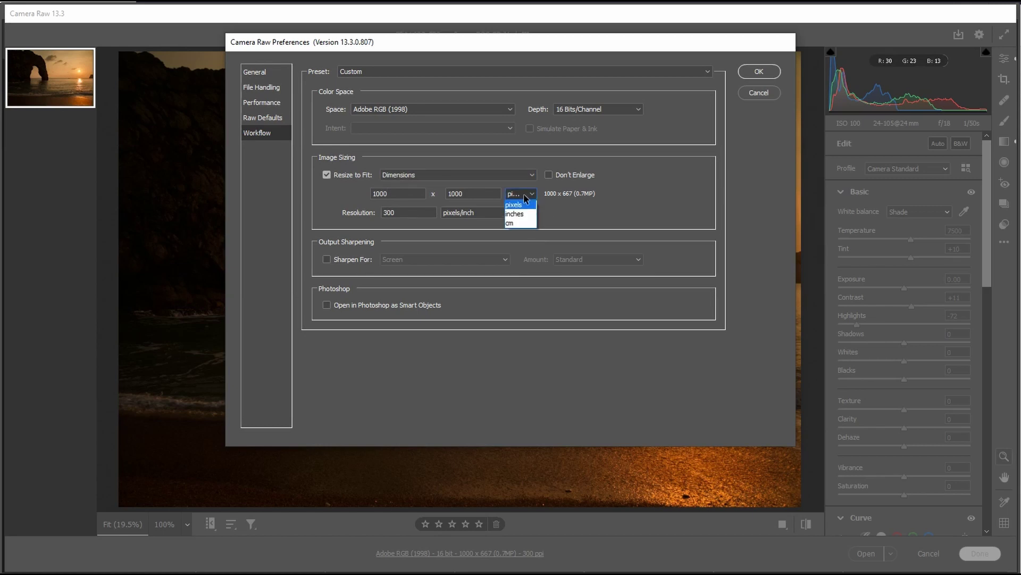
{"action": "left_click", "coordinate": [427, 175]}
{"action": "left_click", "coordinate": [430, 174]}
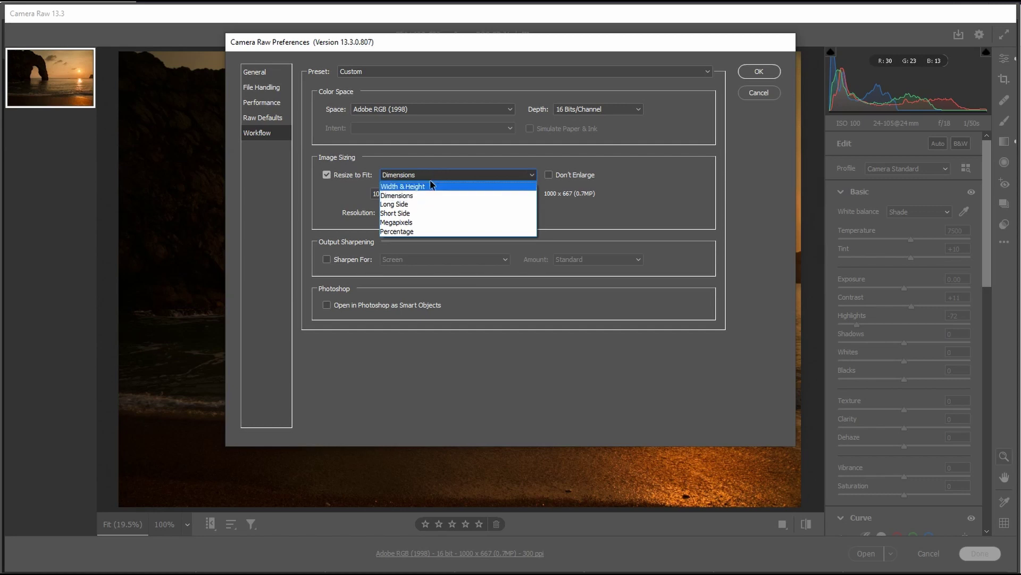
{"action": "left_click", "coordinate": [420, 204]}
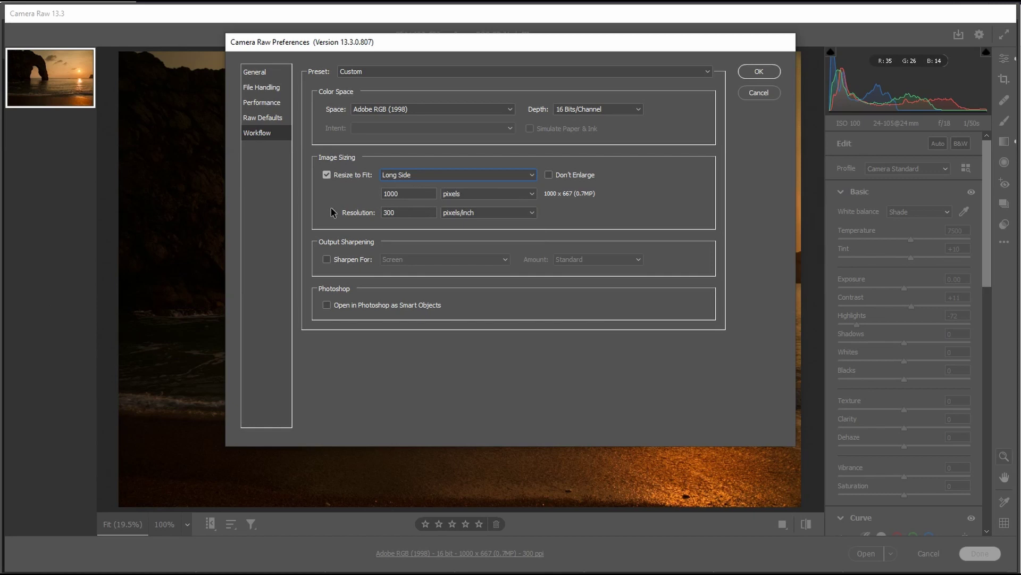
Step: Return resizing to Width & Height and keep resolution at 300 pixels/inch
{"action": "left_click", "coordinate": [456, 180]}
{"action": "left_click", "coordinate": [456, 176]}
{"action": "left_click", "coordinate": [455, 175]}
{"action": "left_click", "coordinate": [458, 185]}
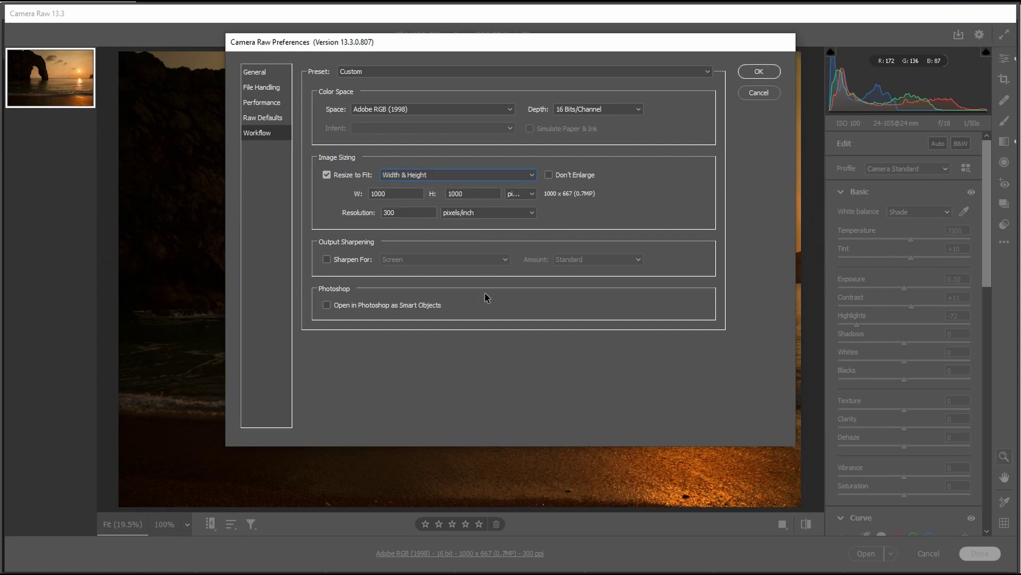
{"action": "left_click", "coordinate": [409, 213]}
{"action": "left_click", "coordinate": [493, 215]}
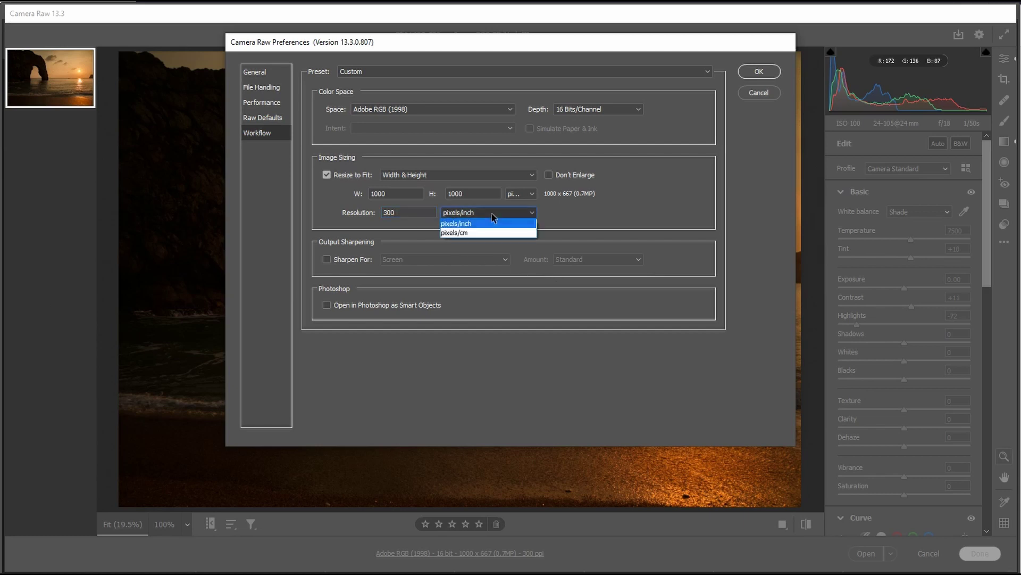
{"action": "left_click", "coordinate": [493, 214]}
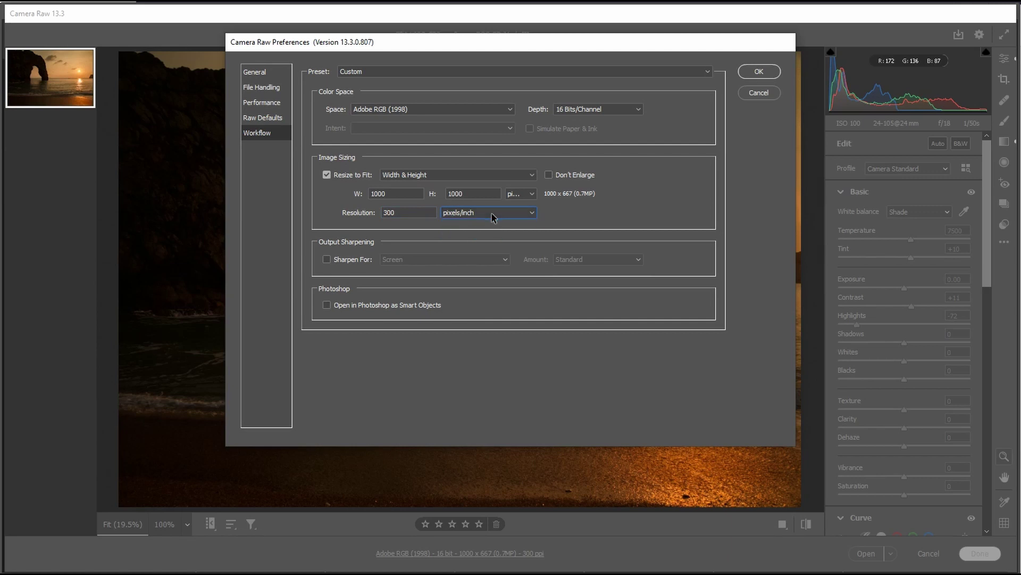
{"action": "left_click", "coordinate": [403, 212]}
{"action": "left_click_drag", "start_coordinate": [468, 42], "coordinate": [674, 222]}
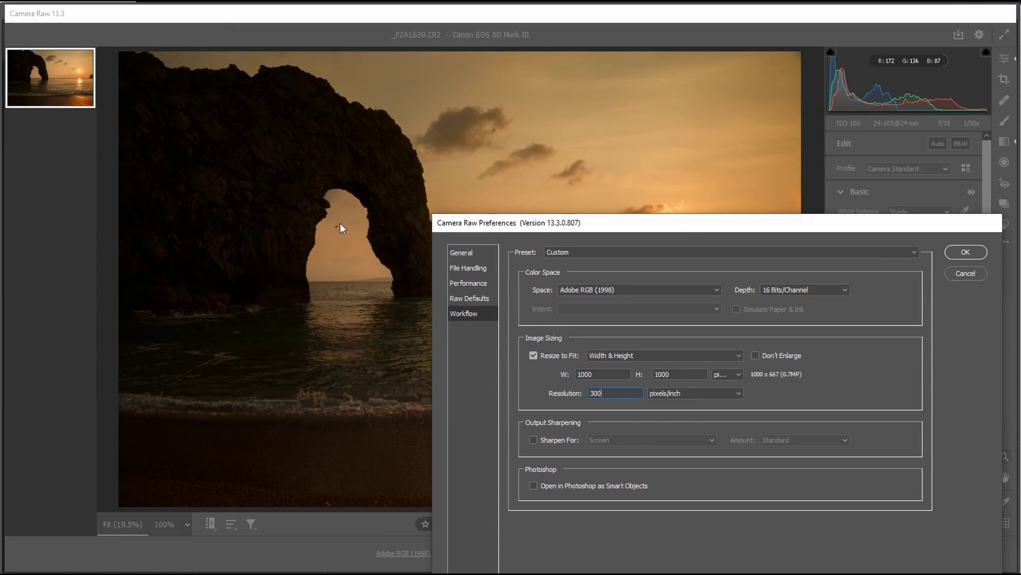
{"action": "left_click_drag", "start_coordinate": [713, 229], "coordinate": [465, 131]}
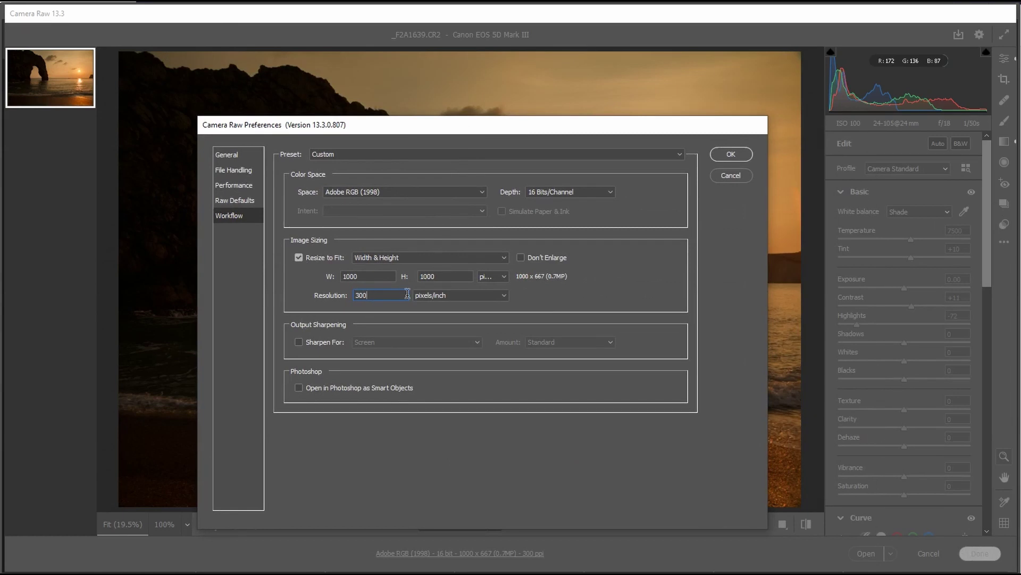
{"action": "left_click_drag", "start_coordinate": [380, 295], "coordinate": [276, 302]}
{"action": "type", "text": "500"}
{"action": "left_click", "coordinate": [369, 277]}
{"action": "double_click", "coordinate": [391, 294]}
{"action": "left_click_drag", "start_coordinate": [327, 127], "coordinate": [440, 187]}
{"action": "type", "text": "300"}
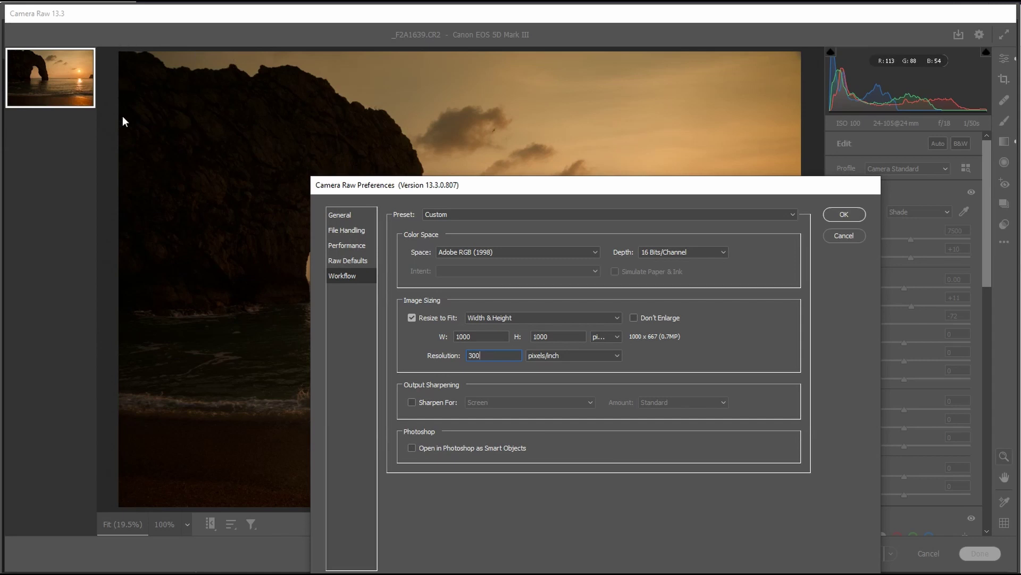
{"action": "double_click", "coordinate": [482, 355]}
{"action": "type", "text": "500"}
{"action": "left_click_drag", "start_coordinate": [485, 355], "coordinate": [419, 365]}
{"action": "type", "text": "300"}
Step: Untick Resize to Fit so the output returns to 5760 × 3840 (22.1 MP) at 300 ppi
{"action": "left_click", "coordinate": [527, 318]}
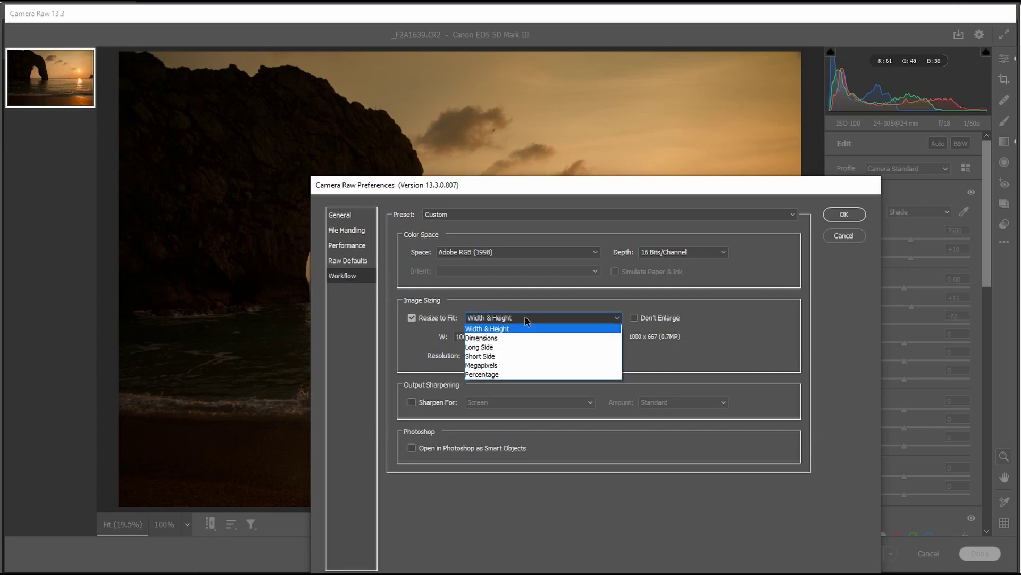
{"action": "left_click", "coordinate": [525, 315]}
{"action": "left_click", "coordinate": [425, 320]}
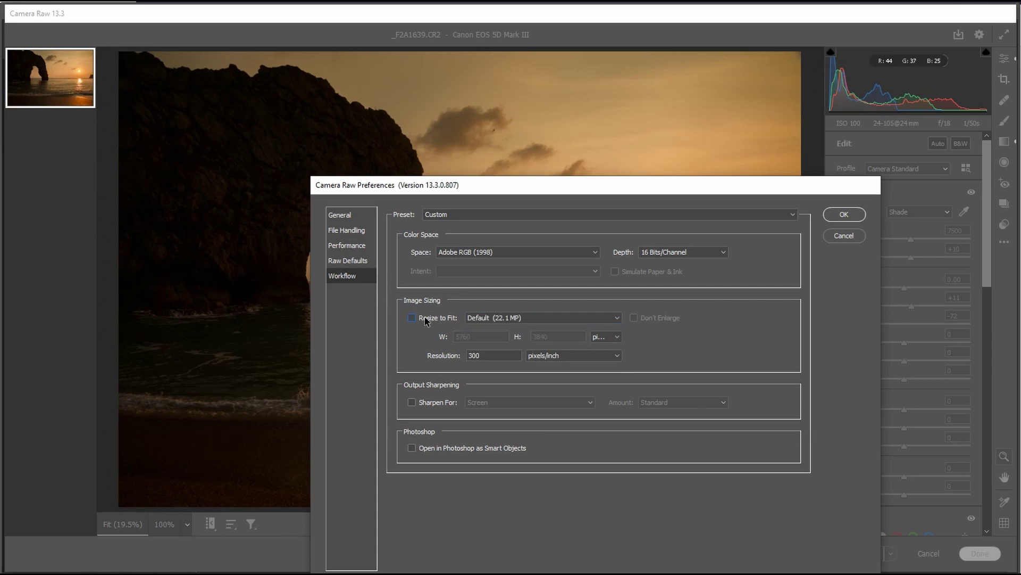
{"action": "left_click_drag", "start_coordinate": [532, 183], "coordinate": [416, 100]}
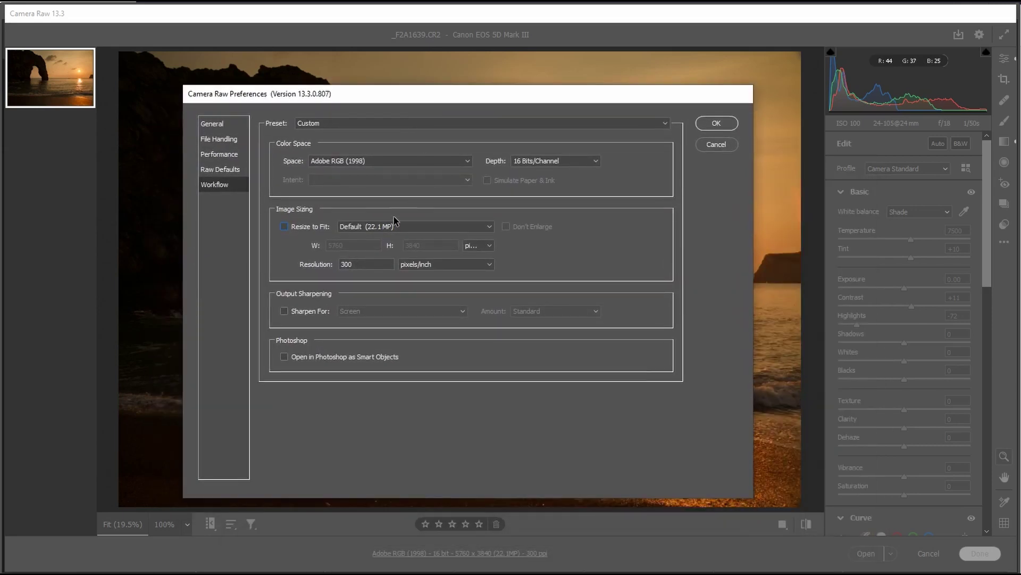
{"action": "left_click", "coordinate": [284, 227]}
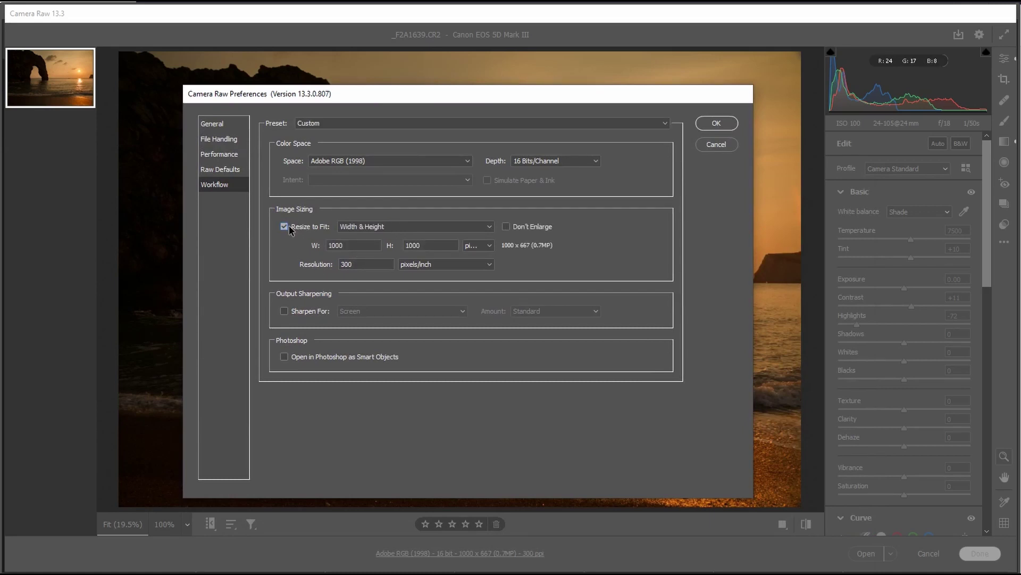
{"action": "left_click", "coordinate": [285, 226]}
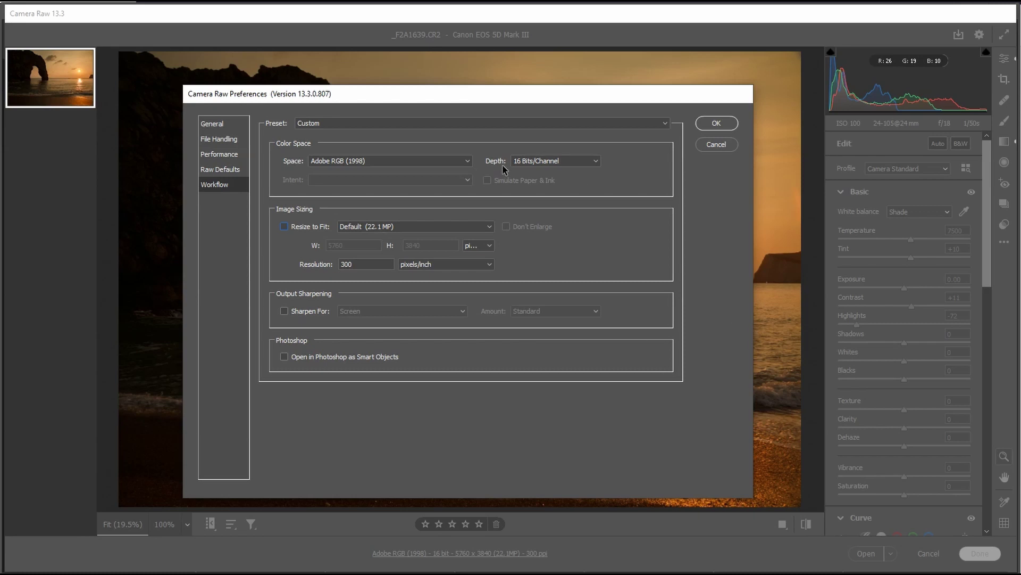
{"action": "left_click", "coordinate": [449, 162]}
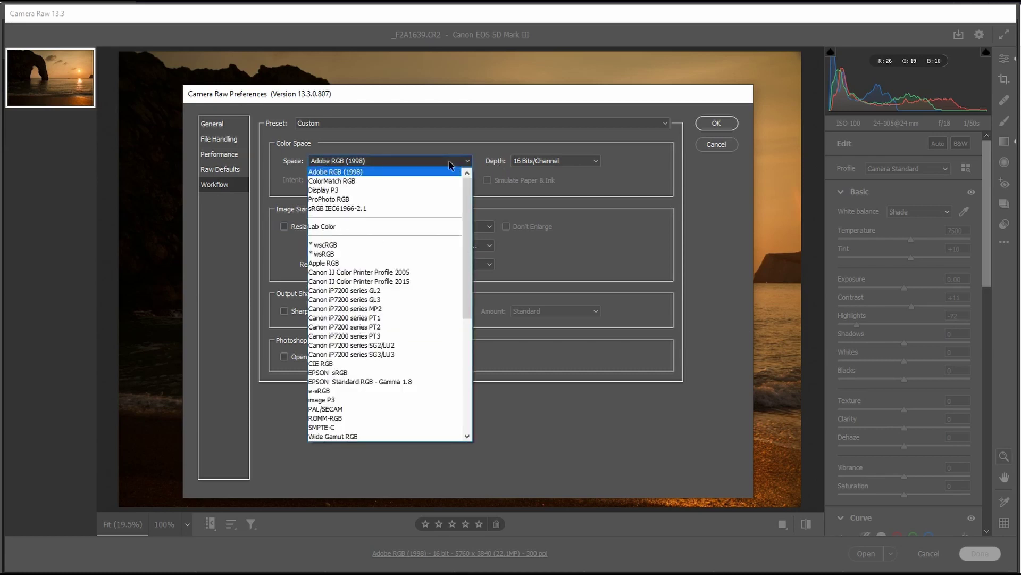
{"action": "left_click", "coordinate": [449, 162]}
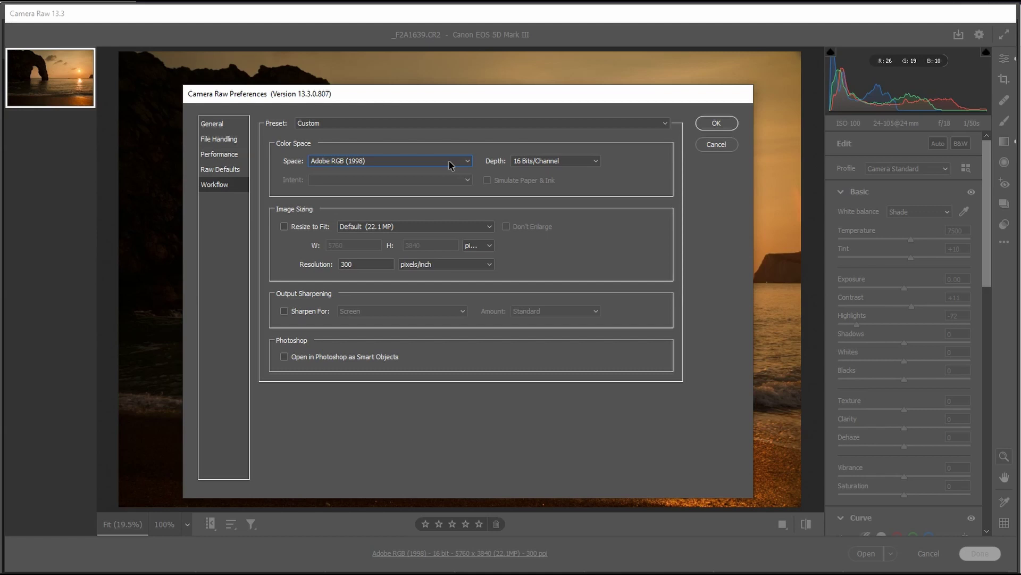
{"action": "left_click", "coordinate": [450, 164]}
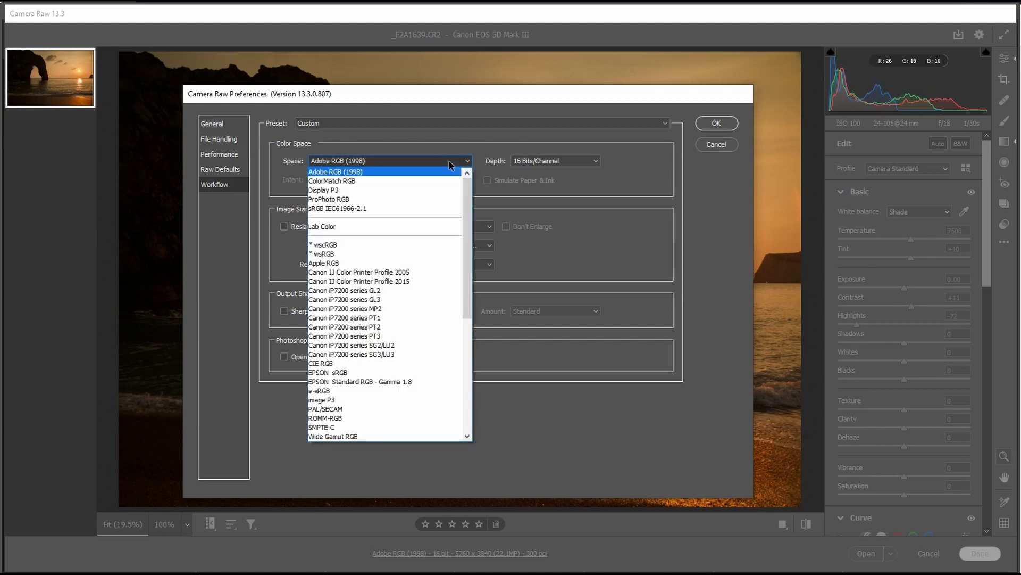
{"action": "left_click", "coordinate": [450, 162]}
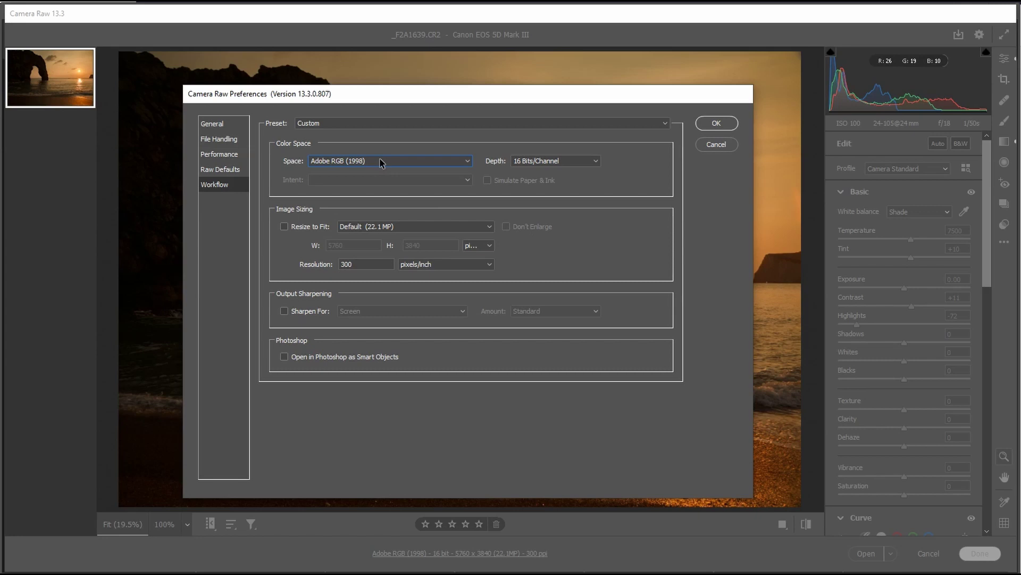
{"action": "left_click", "coordinate": [557, 161]}
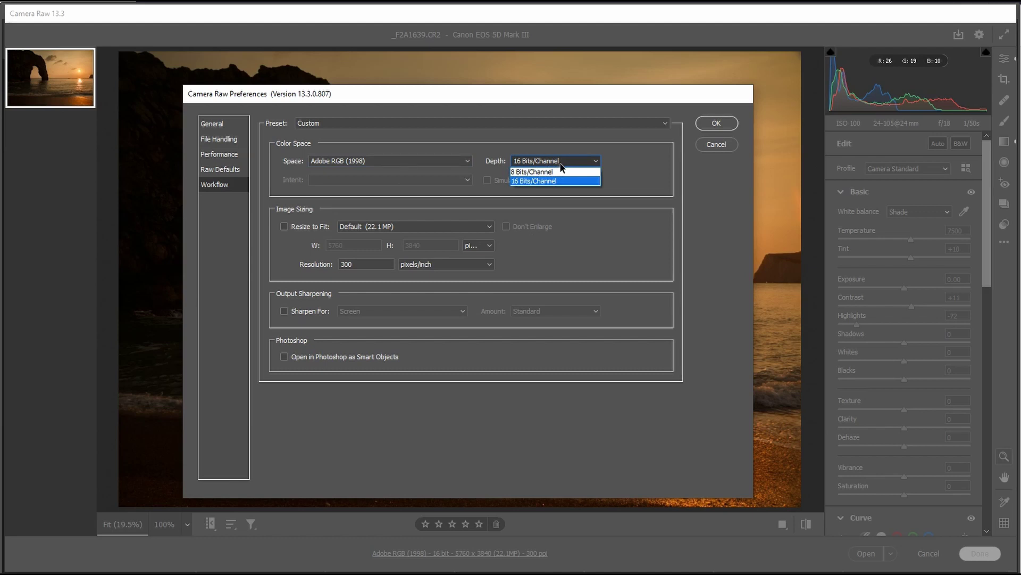
{"action": "left_click", "coordinate": [529, 182]}
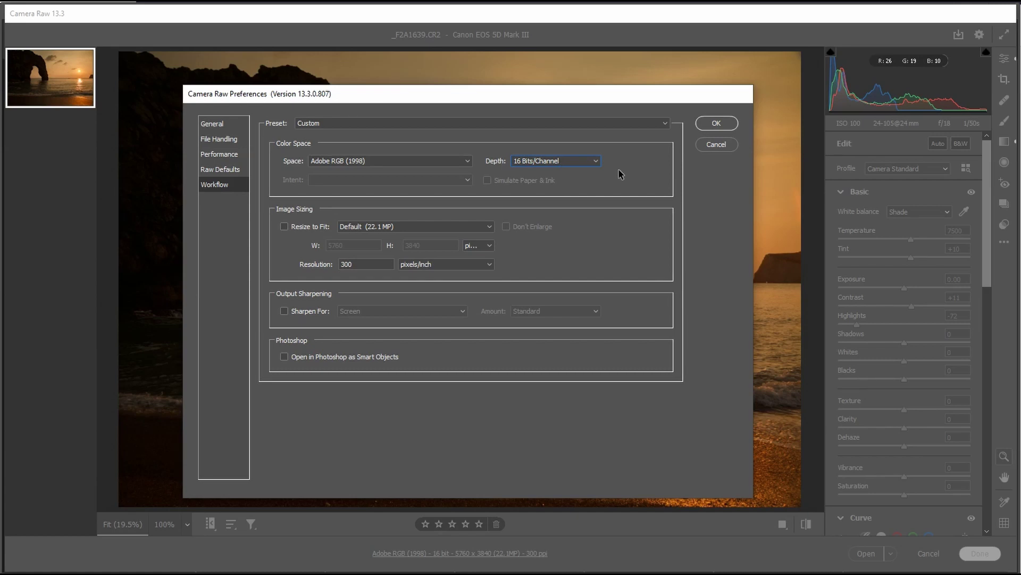
{"action": "left_click", "coordinate": [575, 162]}
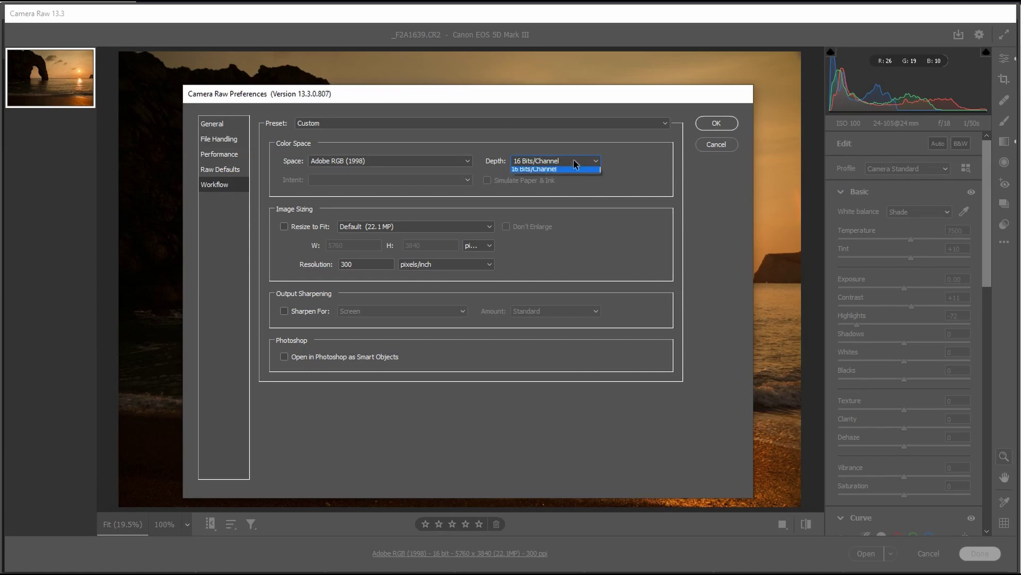
{"action": "left_click", "coordinate": [547, 181]}
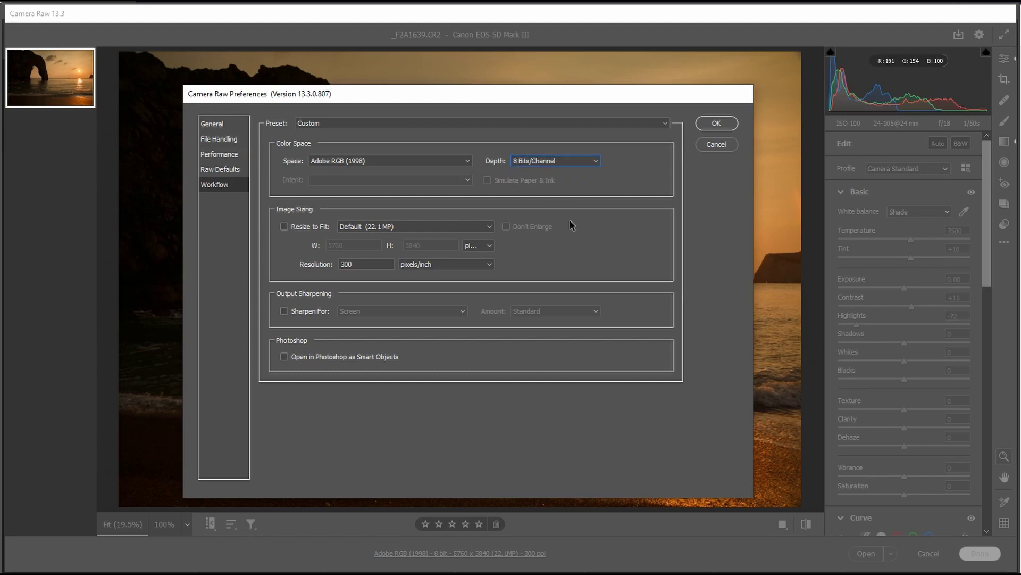
{"action": "left_click", "coordinate": [564, 166]}
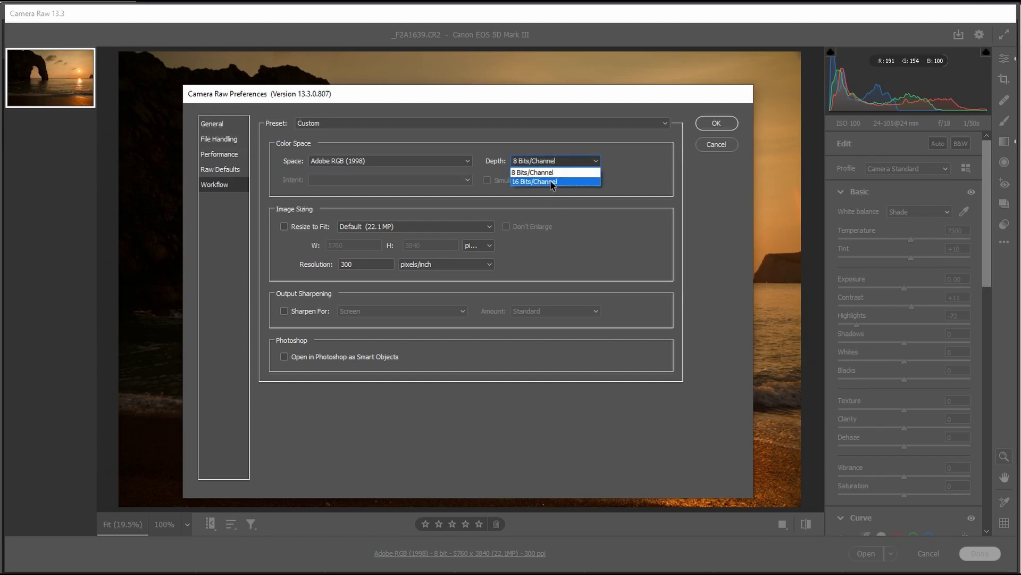
{"action": "left_click", "coordinate": [552, 184]}
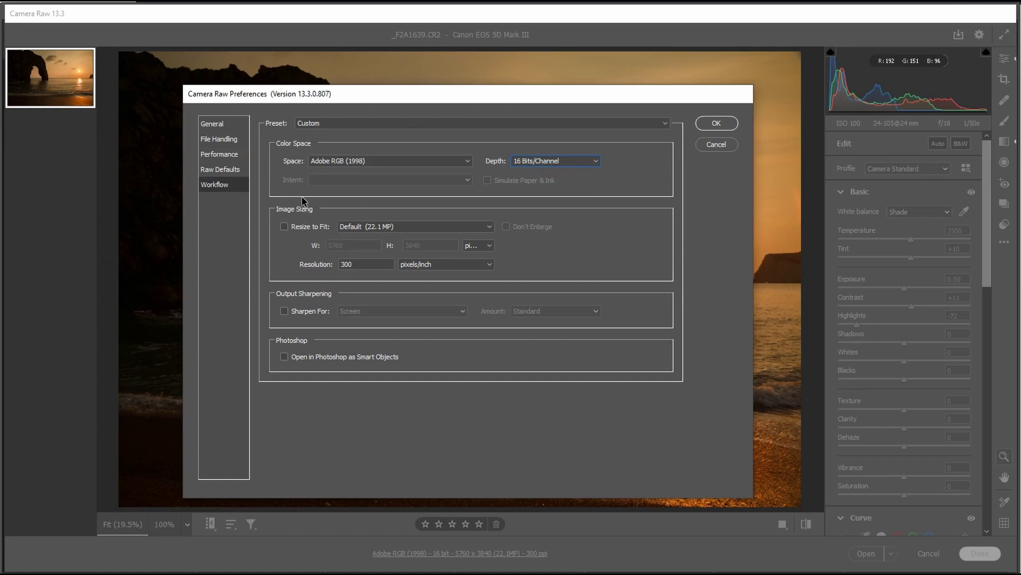
{"action": "left_click", "coordinate": [551, 163]}
{"action": "left_click", "coordinate": [553, 171]}
{"action": "left_click", "coordinate": [553, 165]}
{"action": "left_click", "coordinate": [554, 181]}
Step: Accept the workflow preferences and open the photo in Photoshop as a 16-bit RGB document
{"action": "left_click", "coordinate": [715, 124]}
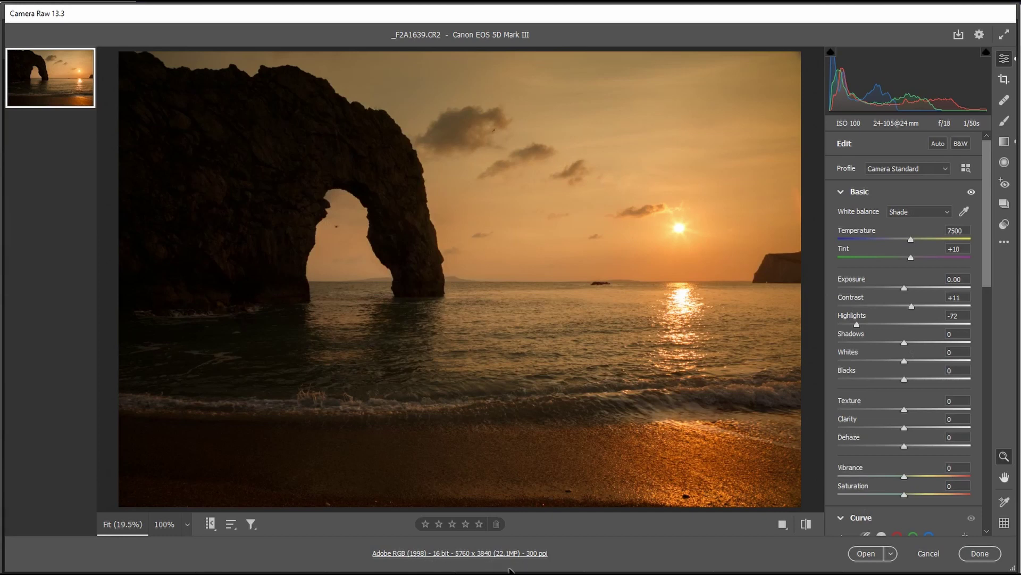
{"action": "left_click", "coordinate": [980, 553]}
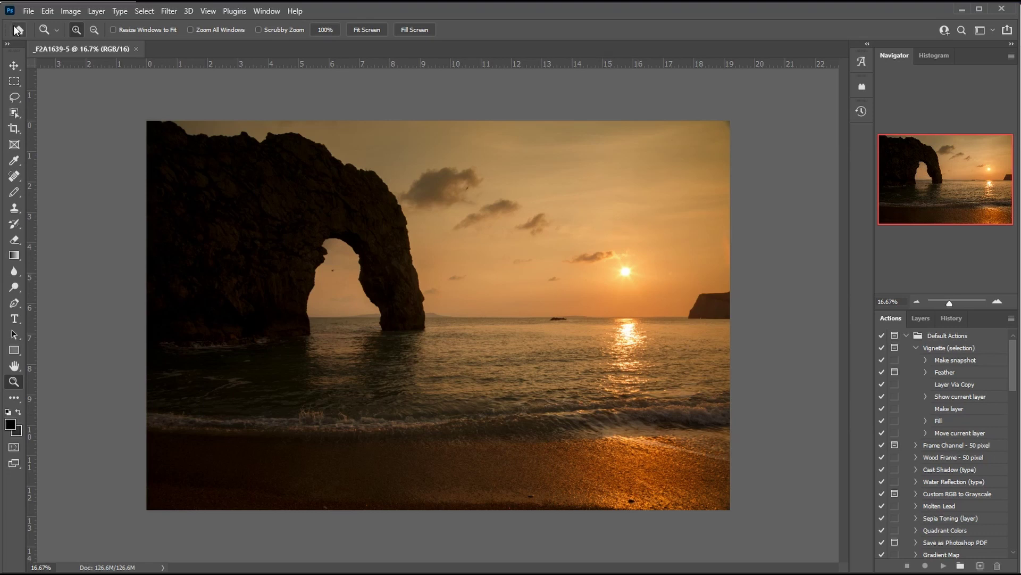
{"action": "left_click", "coordinate": [71, 11]}
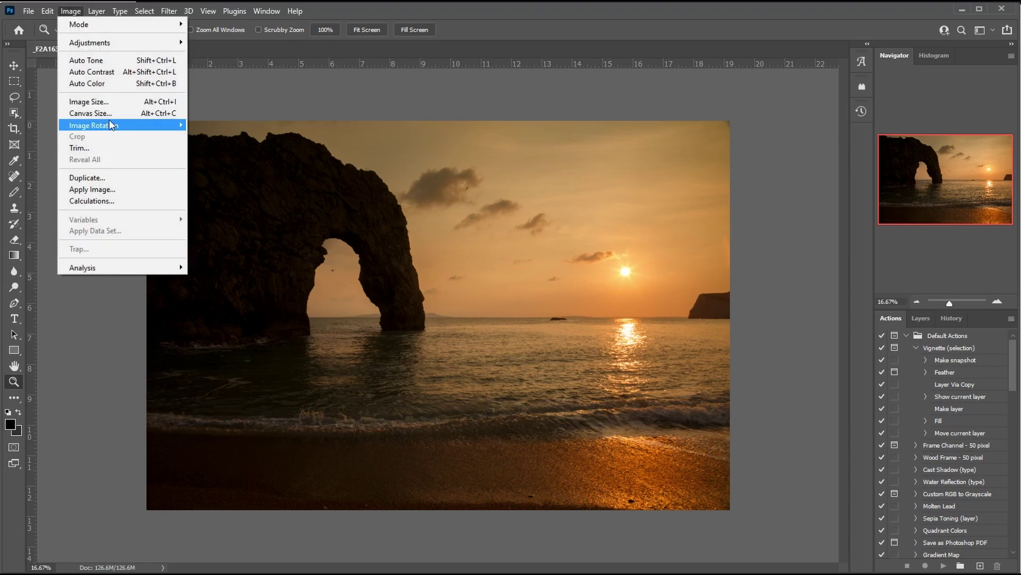
Step: Open Image Size and review the 5760 × 3840 pixel, 300 ppi values, keeping pixels as units
{"action": "left_click", "coordinate": [88, 102]}
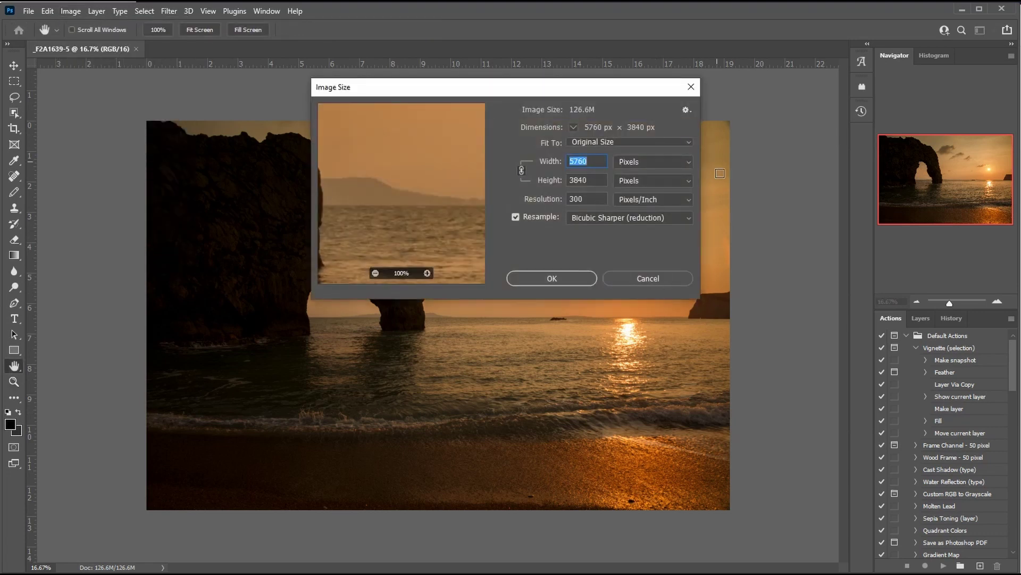
{"action": "left_click_drag", "start_coordinate": [532, 93], "coordinate": [490, 133]}
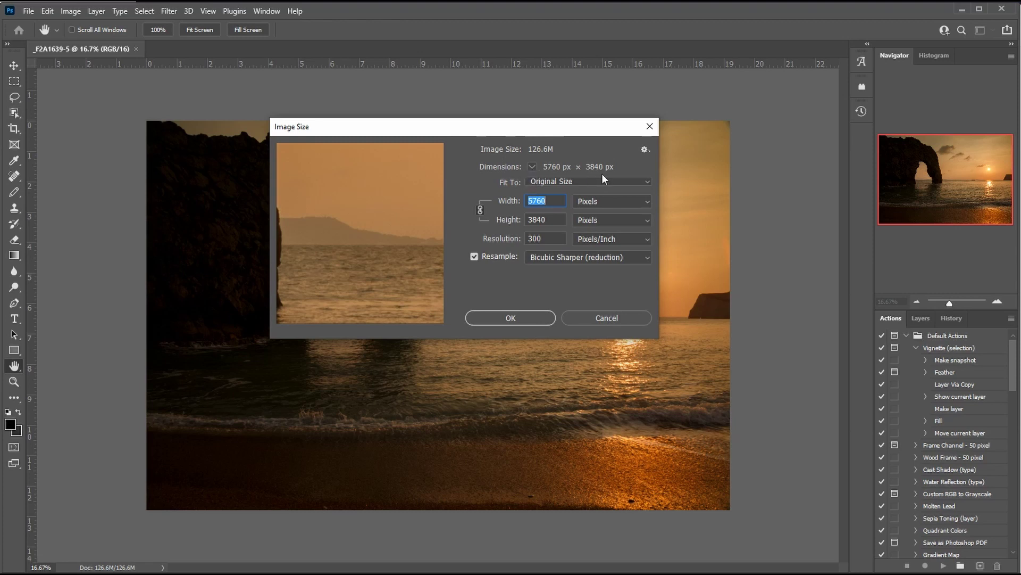
{"action": "left_click", "coordinate": [532, 167]}
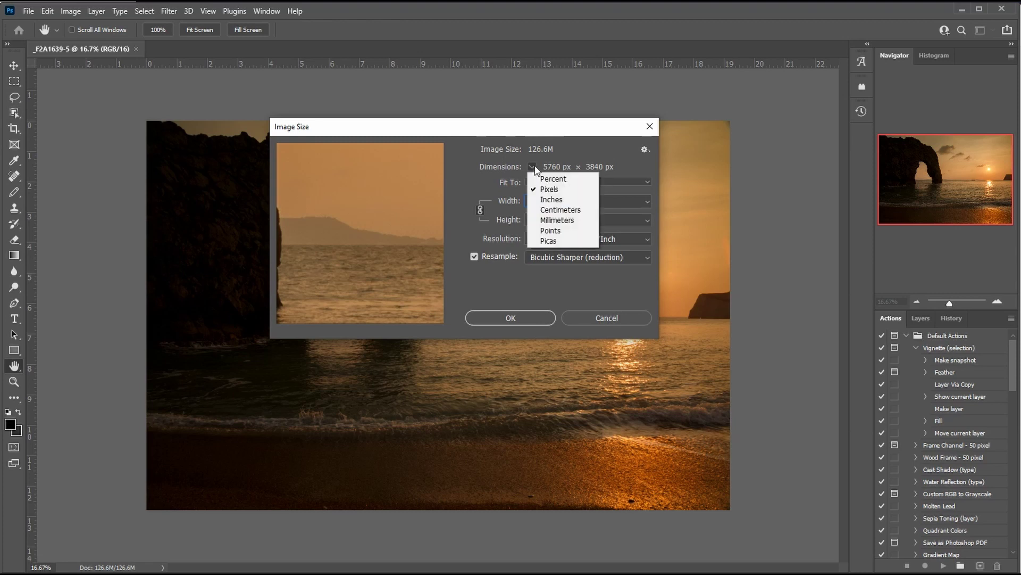
{"action": "left_click", "coordinate": [533, 166]}
{"action": "left_click", "coordinate": [533, 166]}
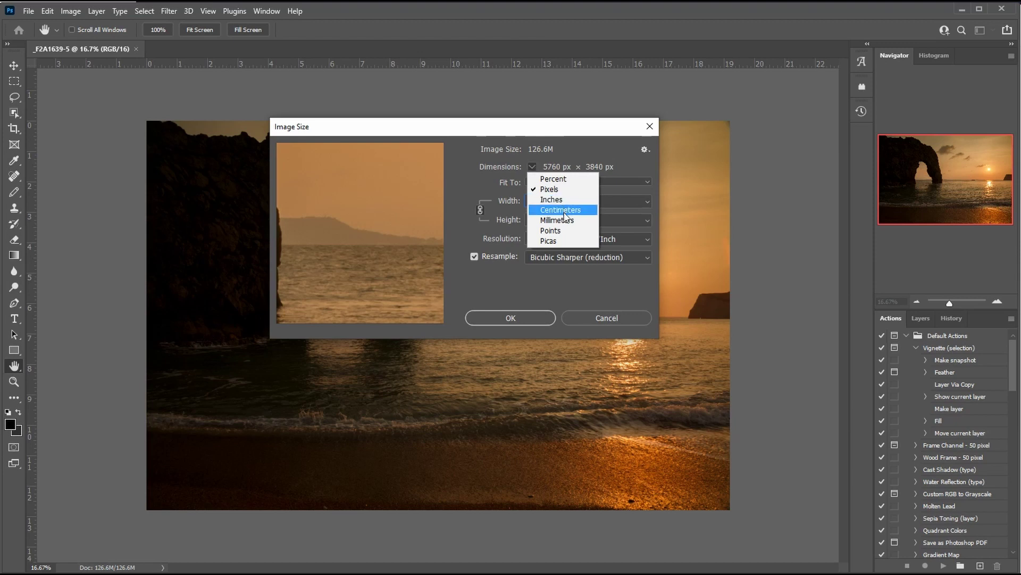
{"action": "left_click", "coordinate": [547, 190]}
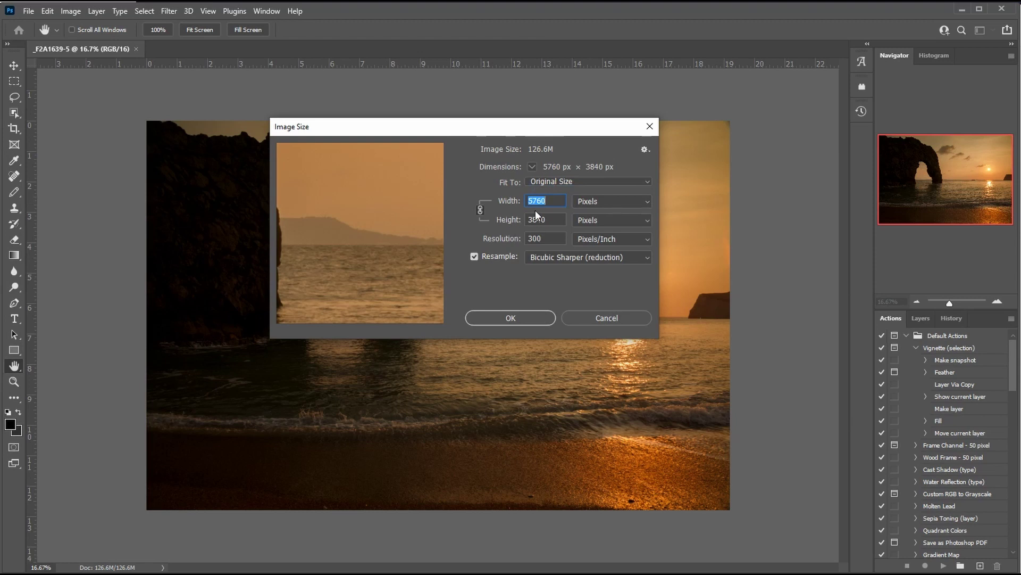
{"action": "left_click", "coordinate": [551, 204]}
{"action": "left_click", "coordinate": [552, 220]}
{"action": "left_click", "coordinate": [548, 240]}
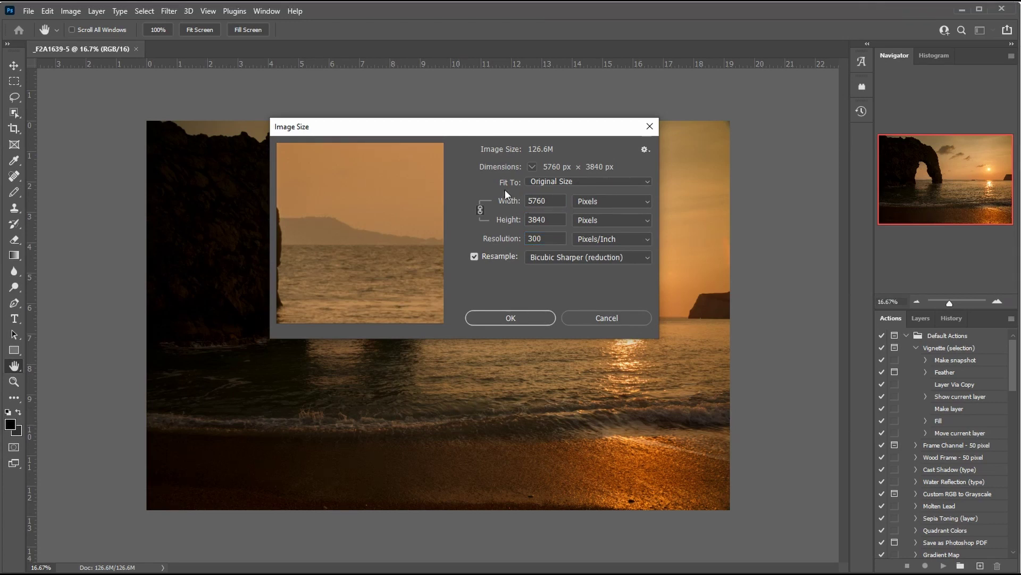
{"action": "left_click", "coordinate": [567, 181]}
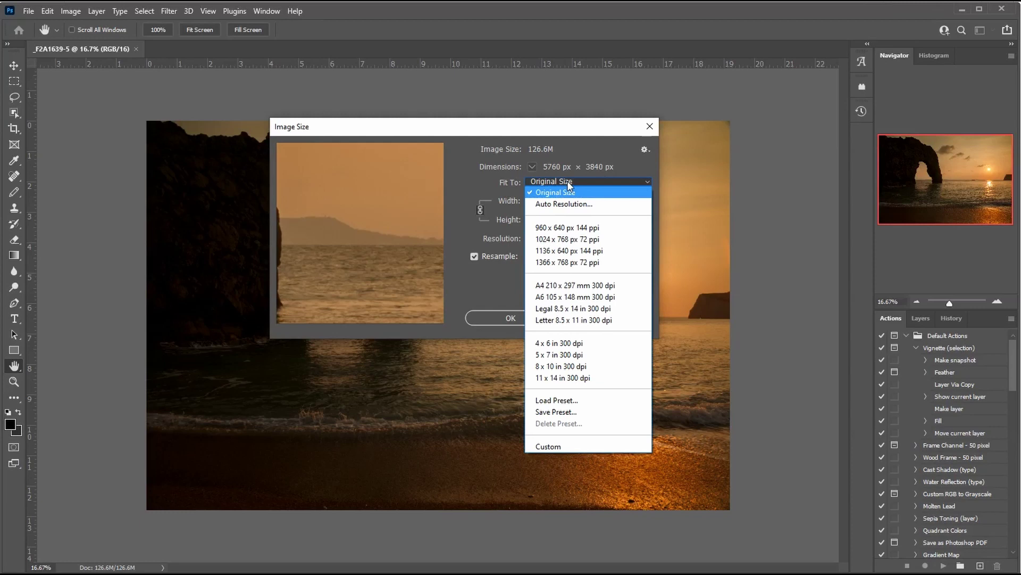
{"action": "left_click", "coordinate": [567, 181]}
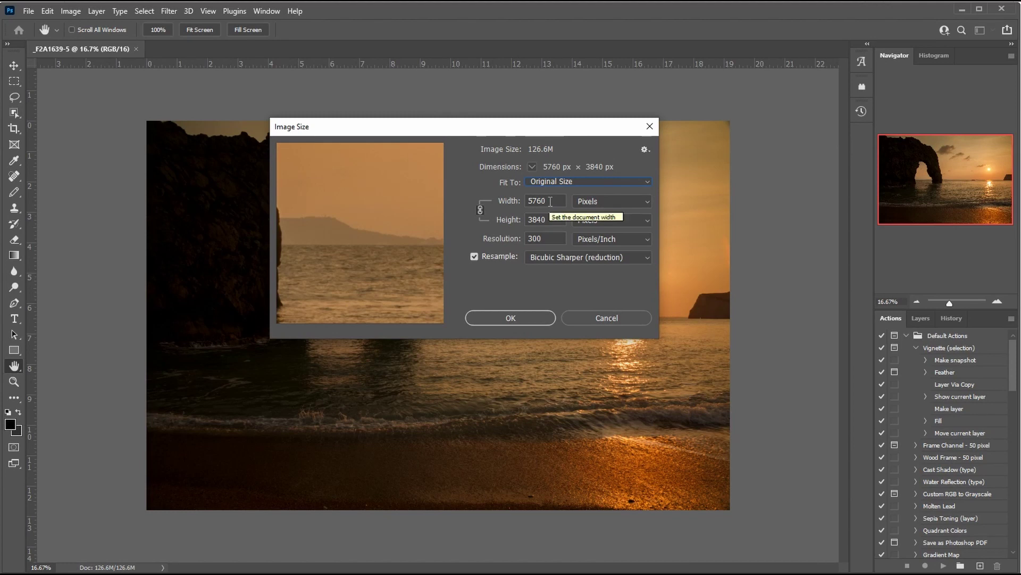
{"action": "left_click", "coordinate": [616, 181]}
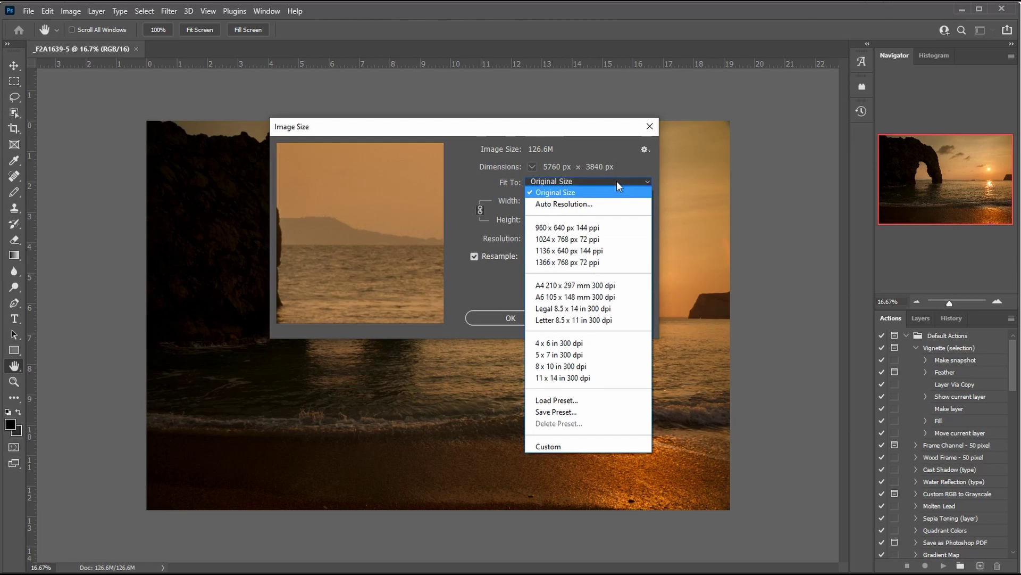
{"action": "left_click", "coordinate": [617, 181]}
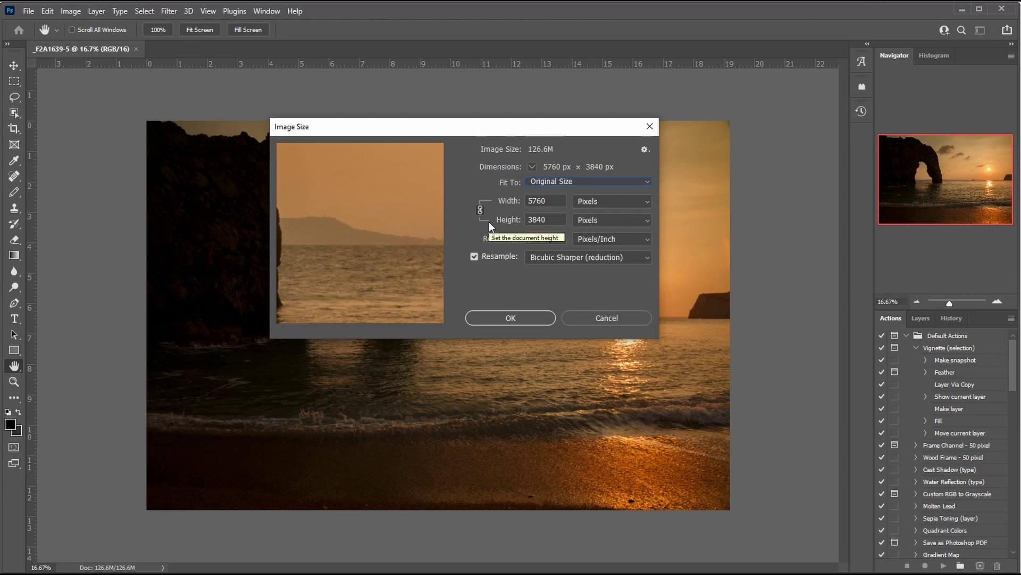
{"action": "left_click", "coordinate": [634, 181]}
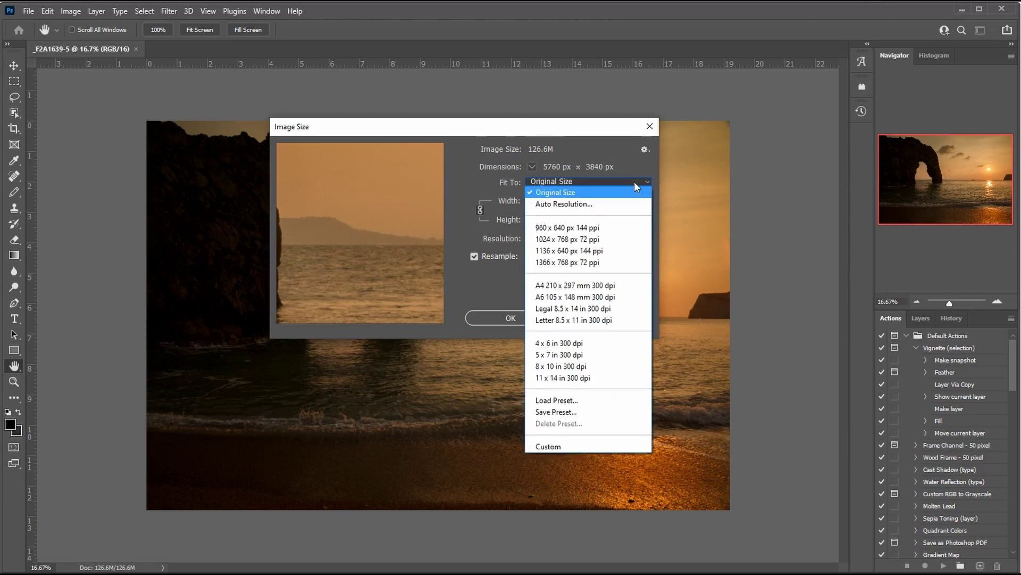
{"action": "left_click", "coordinate": [633, 181]}
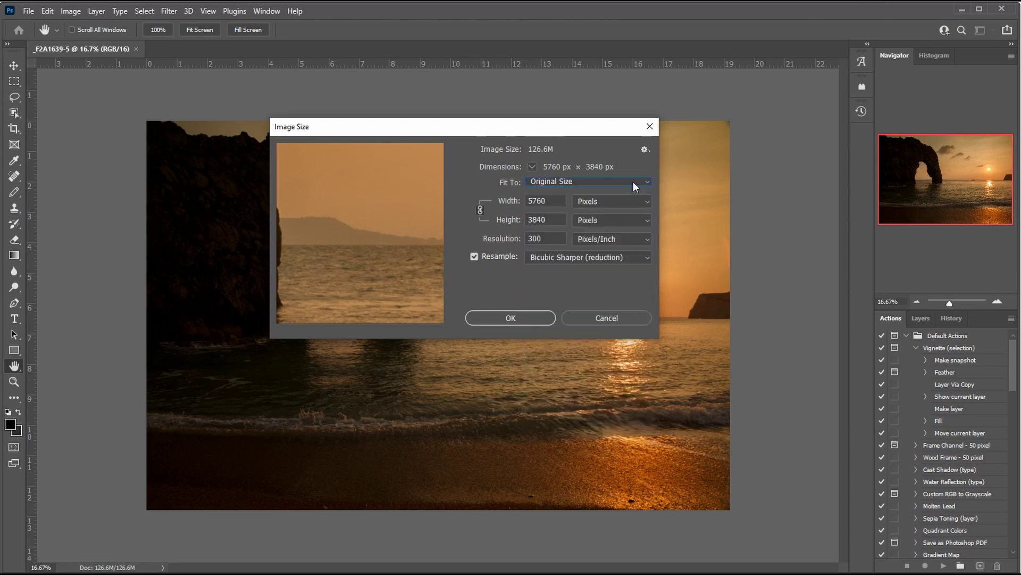
{"action": "left_click", "coordinate": [595, 182]}
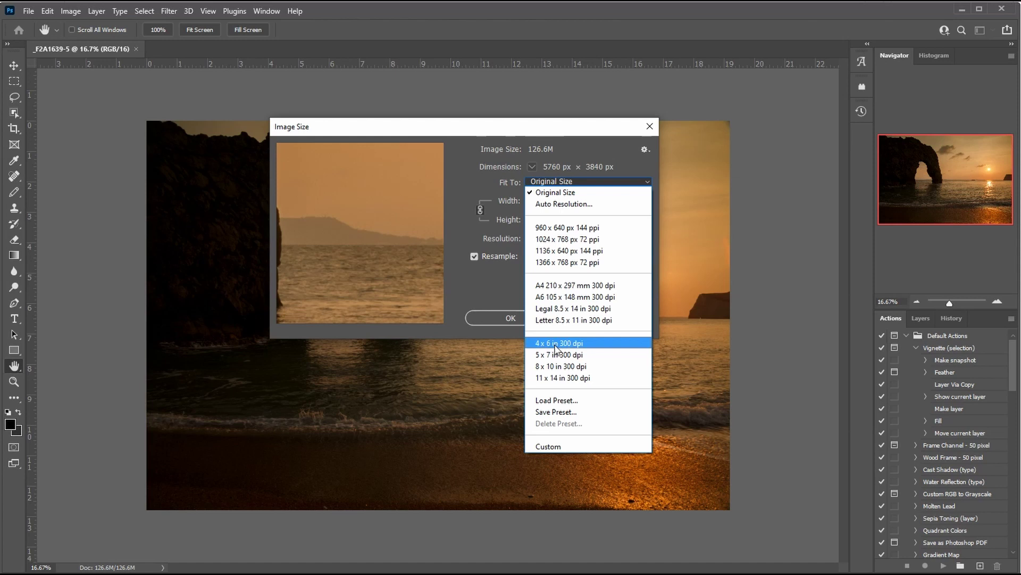
{"action": "left_click", "coordinate": [579, 182]}
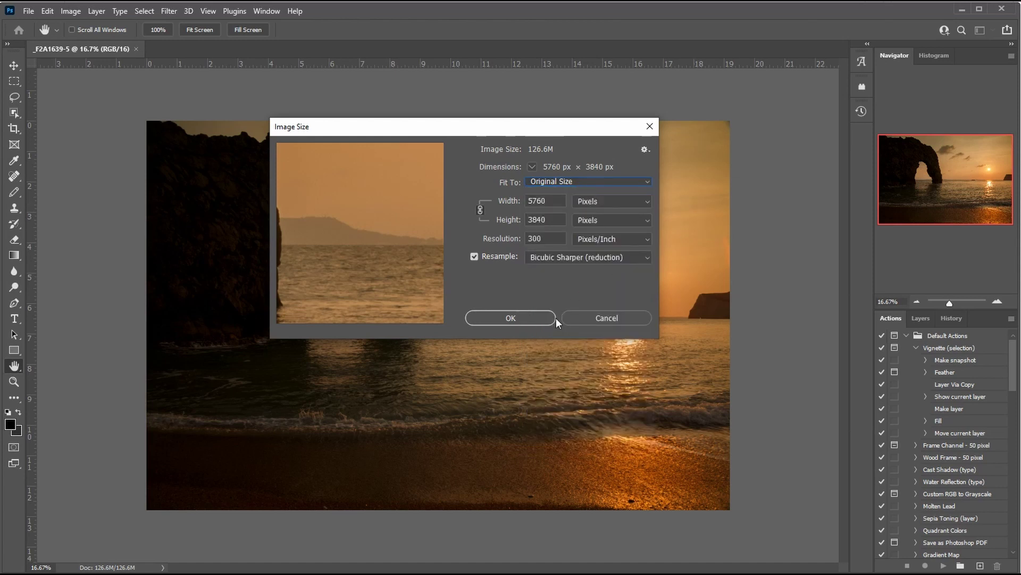
Step: Unlink proportions, resize to 4000 × 3840 px, then undo the squeezed result
{"action": "left_click", "coordinate": [479, 210]}
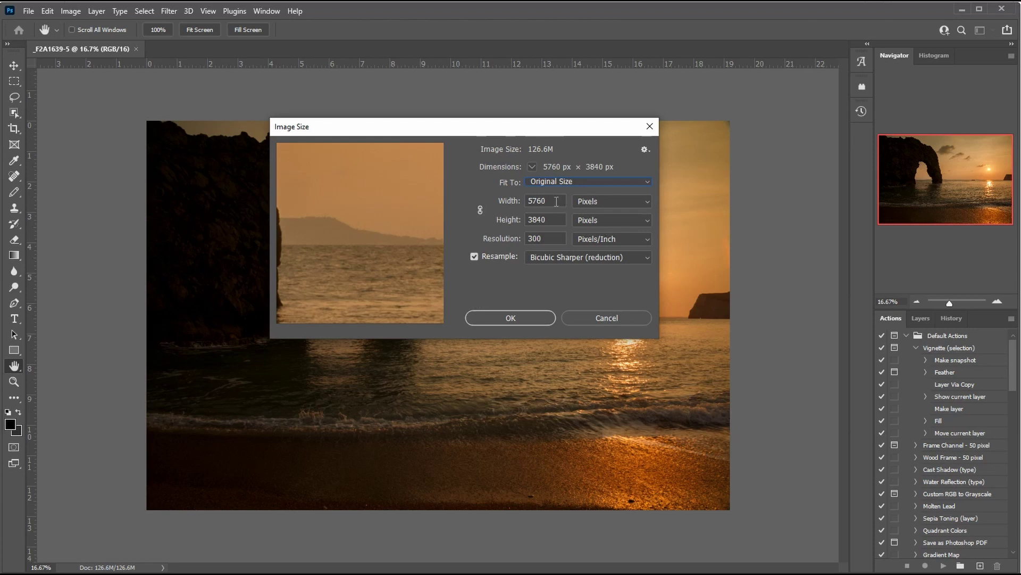
{"action": "left_click", "coordinate": [283, 258]}
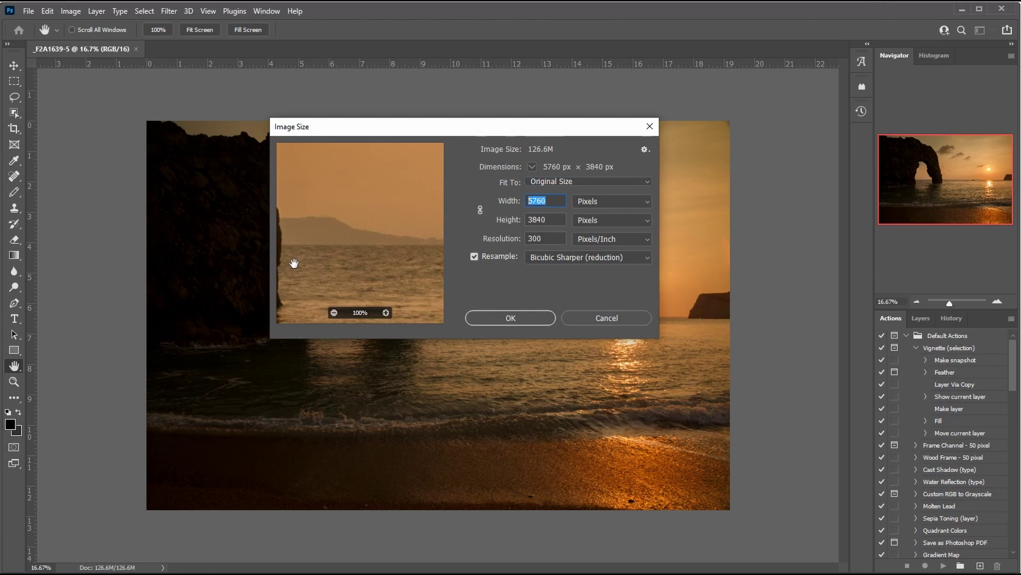
{"action": "type", "text": "4000"}
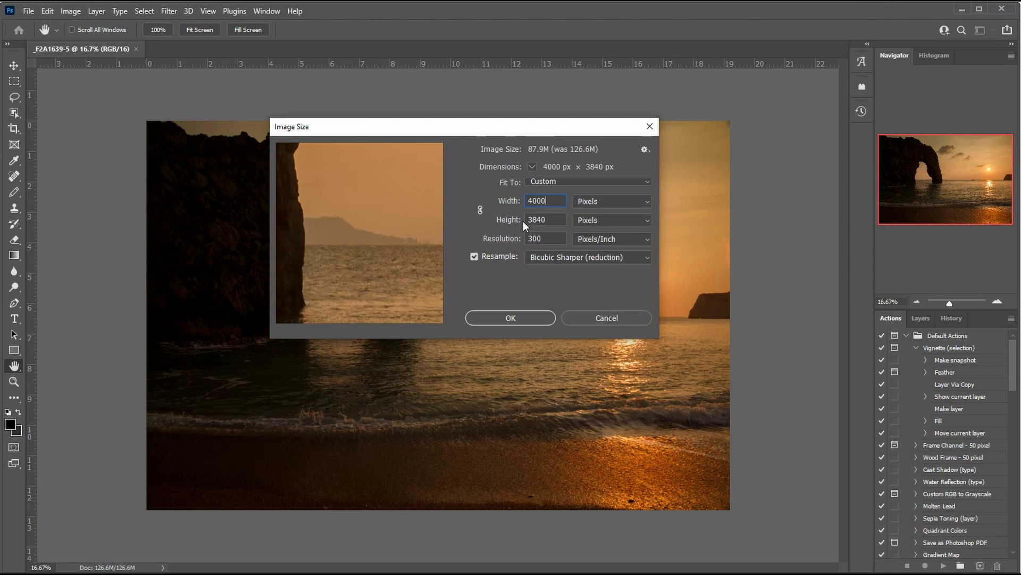
{"action": "left_click", "coordinate": [539, 317]}
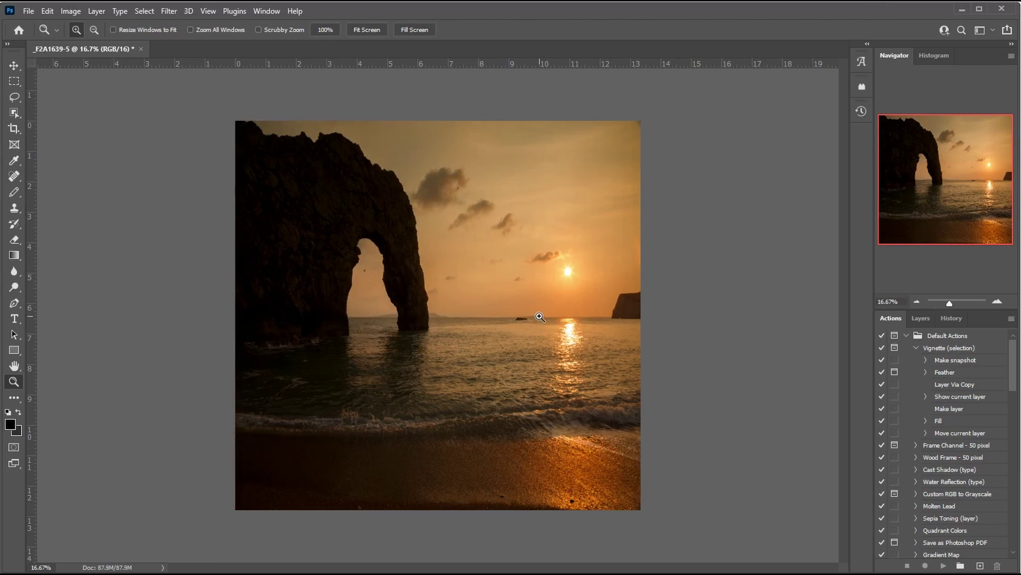
{"action": "key", "text": "ctrl+z"}
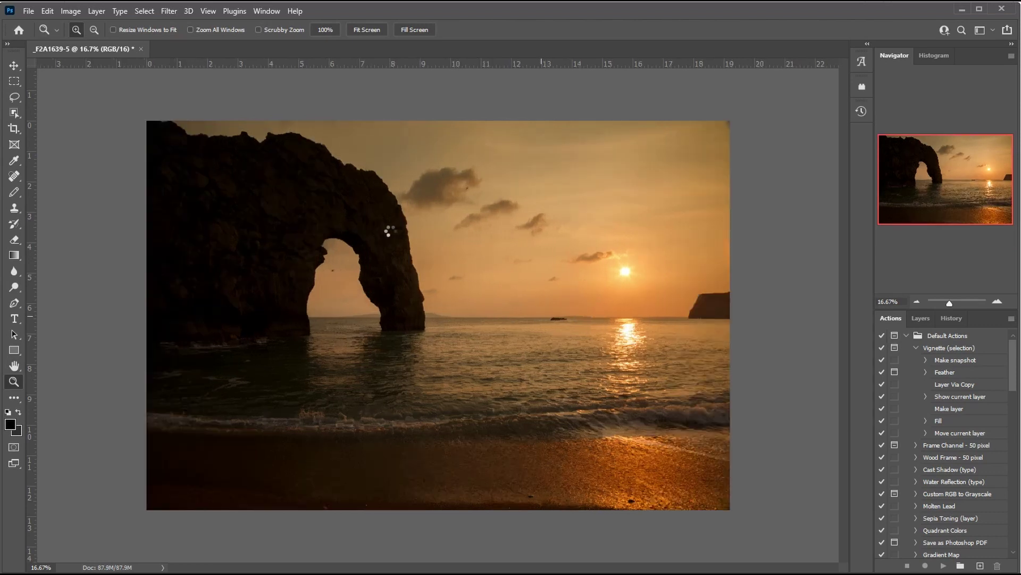
{"action": "left_click", "coordinate": [47, 10]}
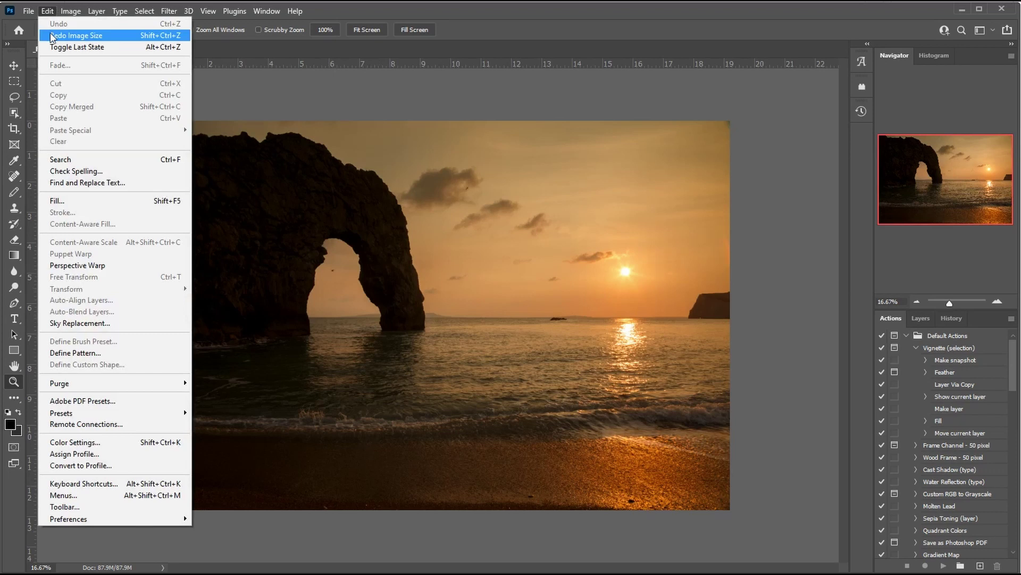
Step: Reopen Image Size with proportions linked, try width 400, then undo back to 5760 px
{"action": "left_click", "coordinate": [313, 168]}
{"action": "left_click", "coordinate": [72, 12]}
{"action": "left_click", "coordinate": [102, 97]}
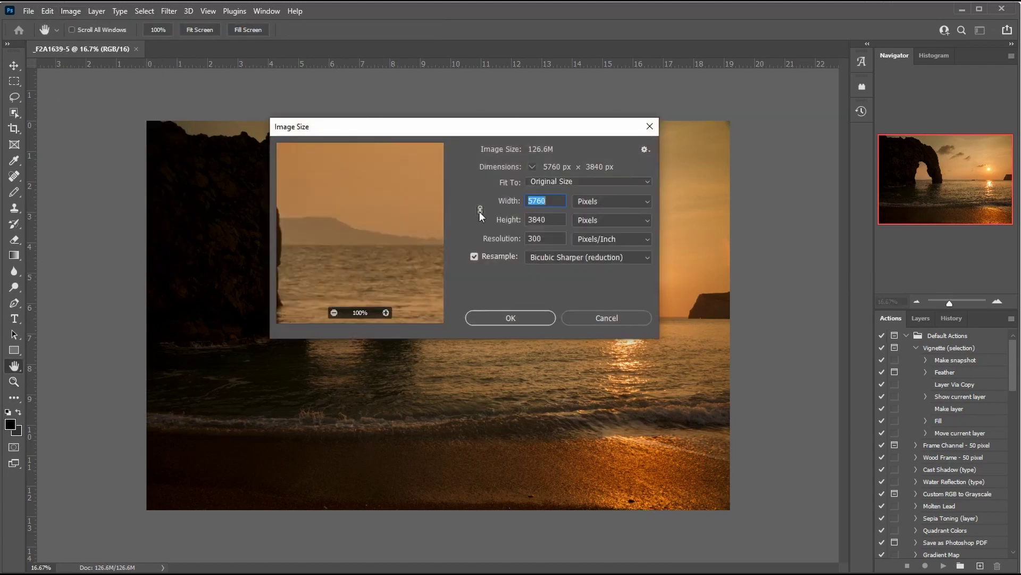
{"action": "left_click", "coordinate": [480, 210]}
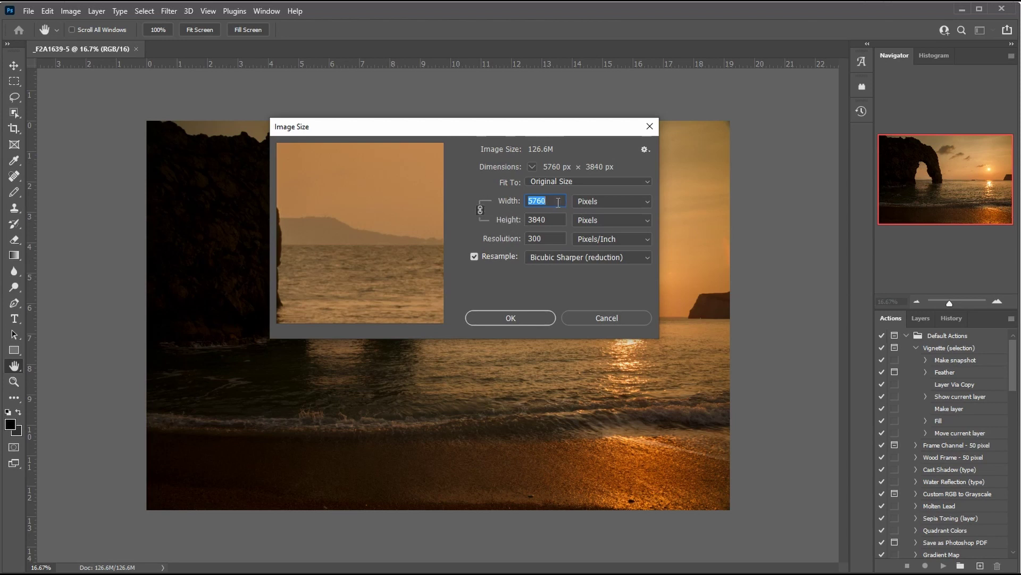
{"action": "type", "text": "400"}
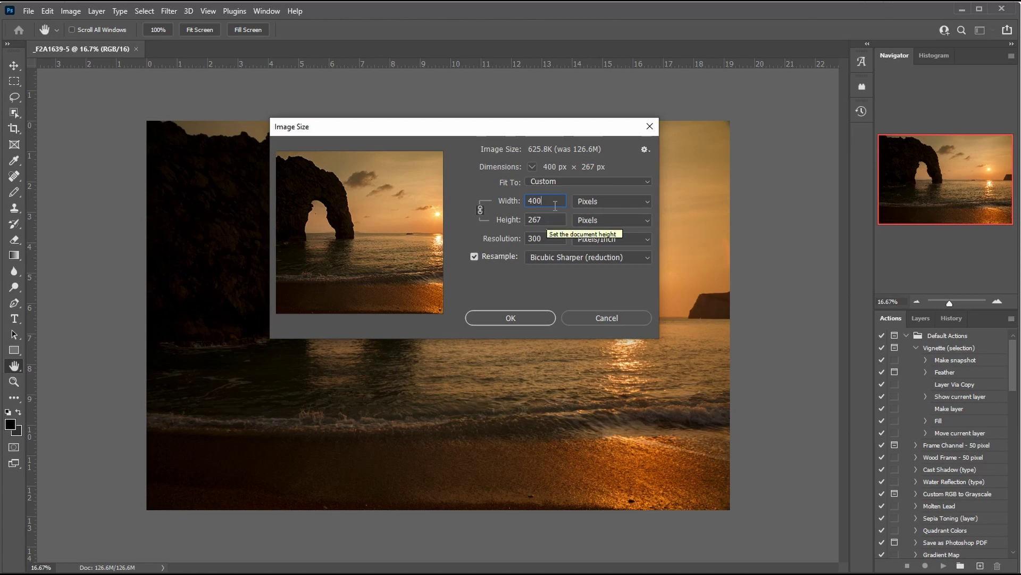
{"action": "key", "text": "ctrl+z"}
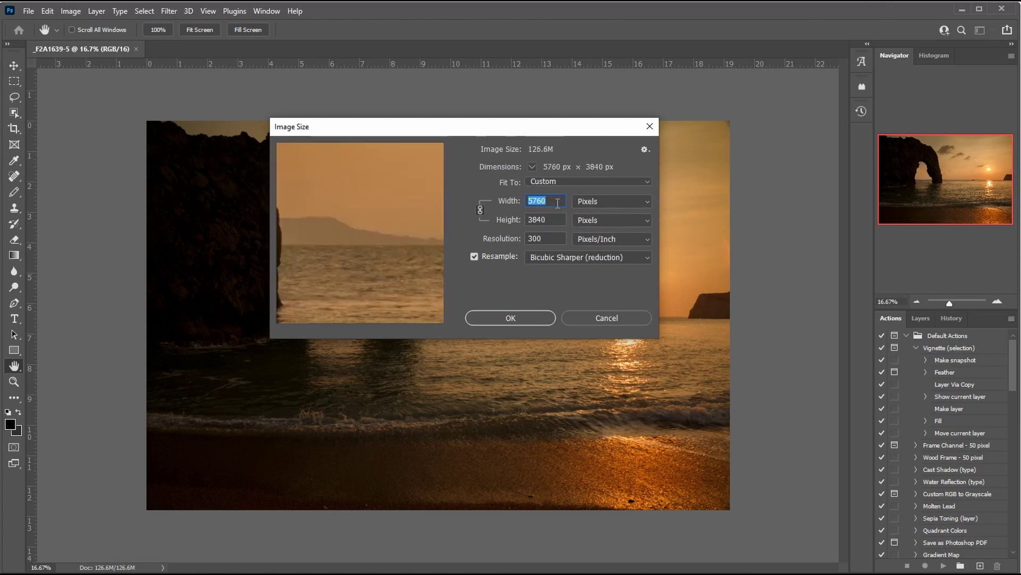
{"action": "left_click", "coordinate": [563, 201]}
Step: Show the Fit To preset output sizes for the photo, with Custom still selected
{"action": "left_click", "coordinate": [546, 239]}
{"action": "left_click_drag", "start_coordinate": [497, 132], "coordinate": [671, 275]}
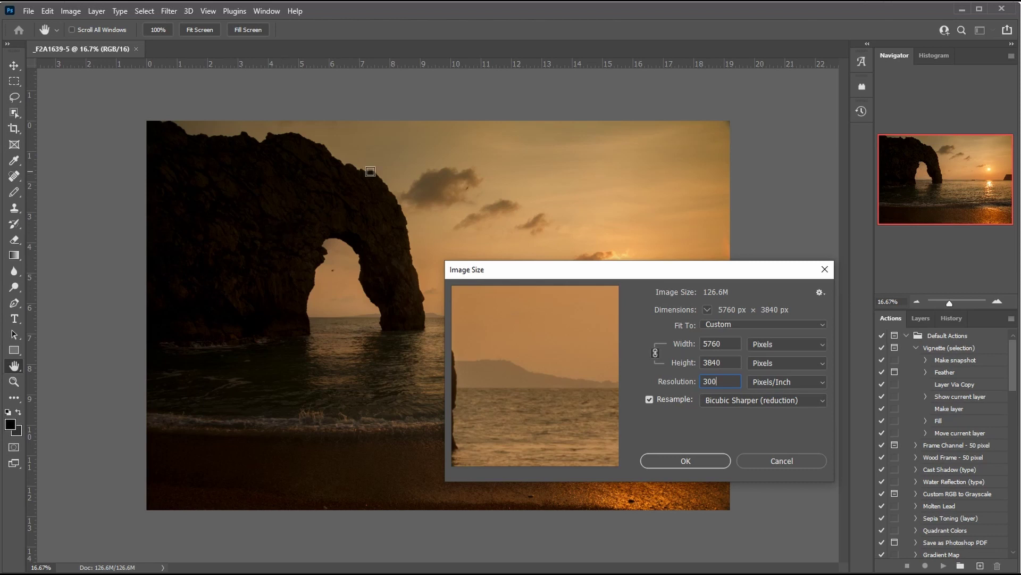
{"action": "left_click_drag", "start_coordinate": [693, 270], "coordinate": [543, 149]}
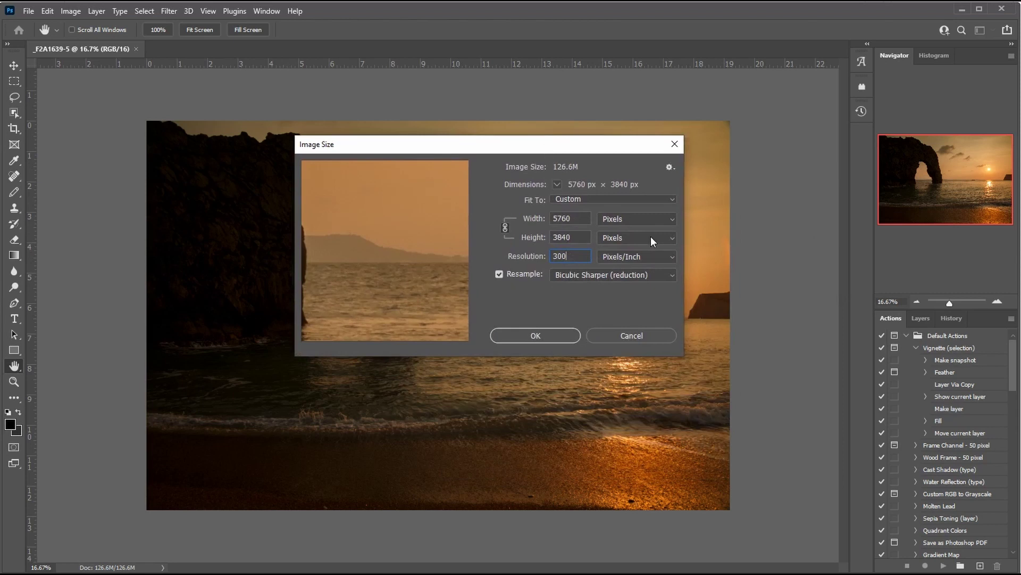
{"action": "left_click", "coordinate": [612, 200]}
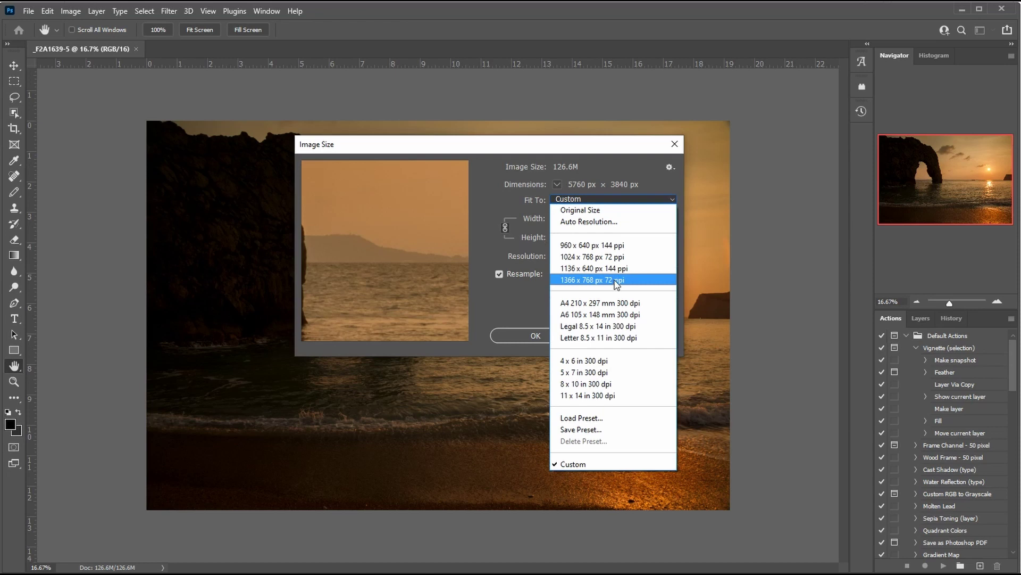
Step: Dismiss the Fit To preset list without choosing a preset, leaving it on Custom
{"action": "left_click", "coordinate": [555, 145]}
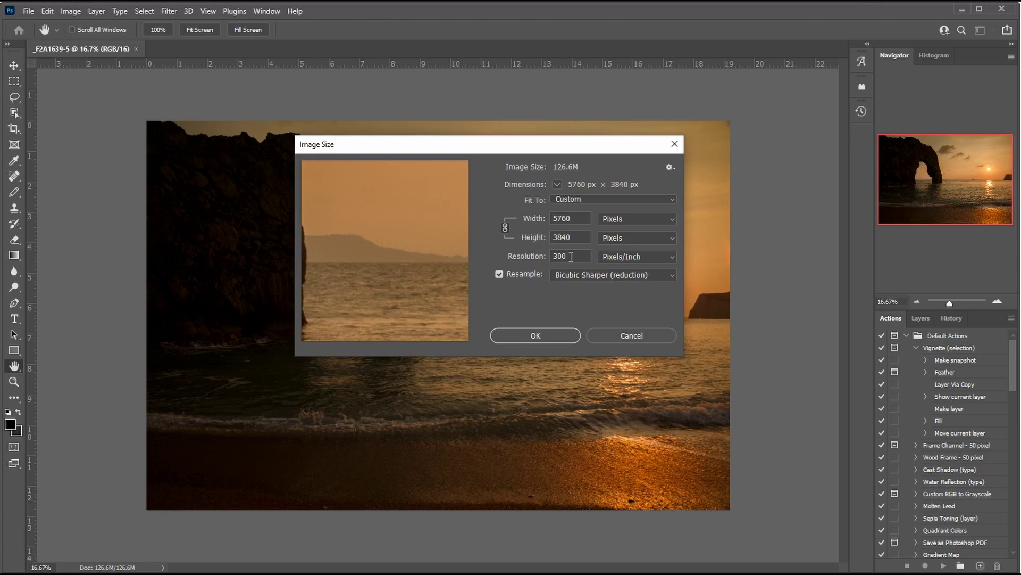
{"action": "left_click_drag", "start_coordinate": [520, 149], "coordinate": [514, 192]}
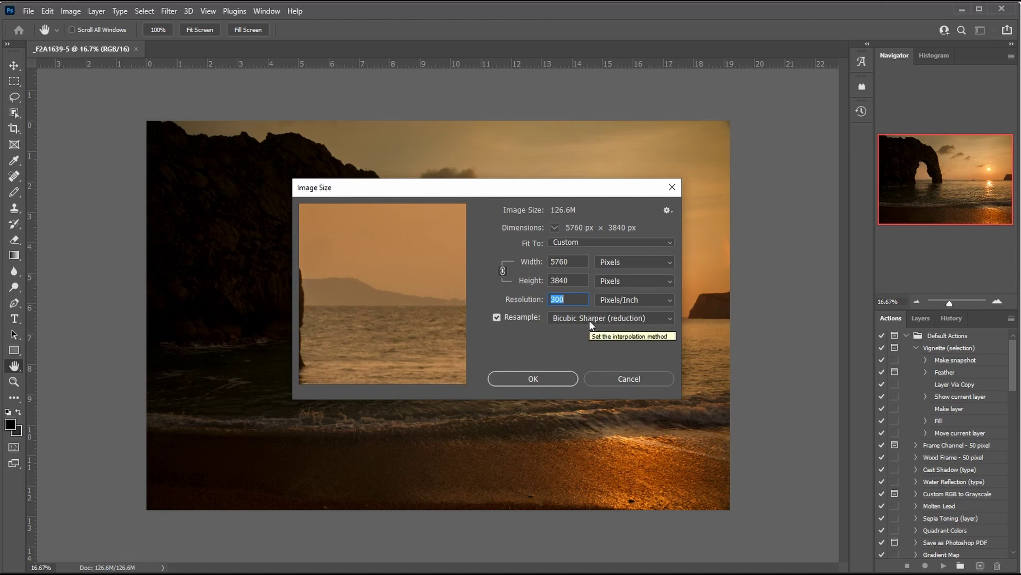
{"action": "left_click_drag", "start_coordinate": [581, 261], "coordinate": [550, 262]}
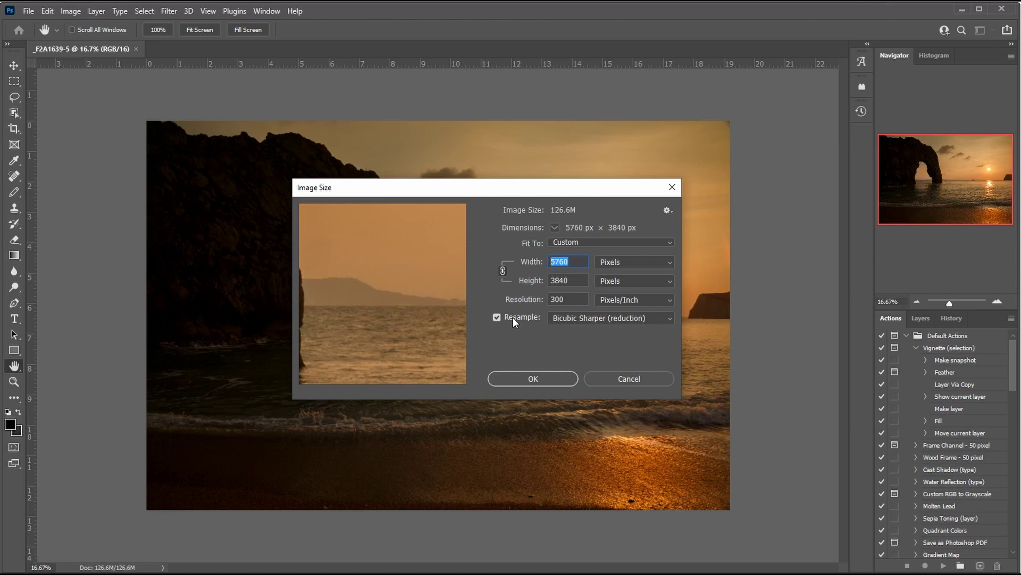
{"action": "left_click", "coordinate": [640, 319]}
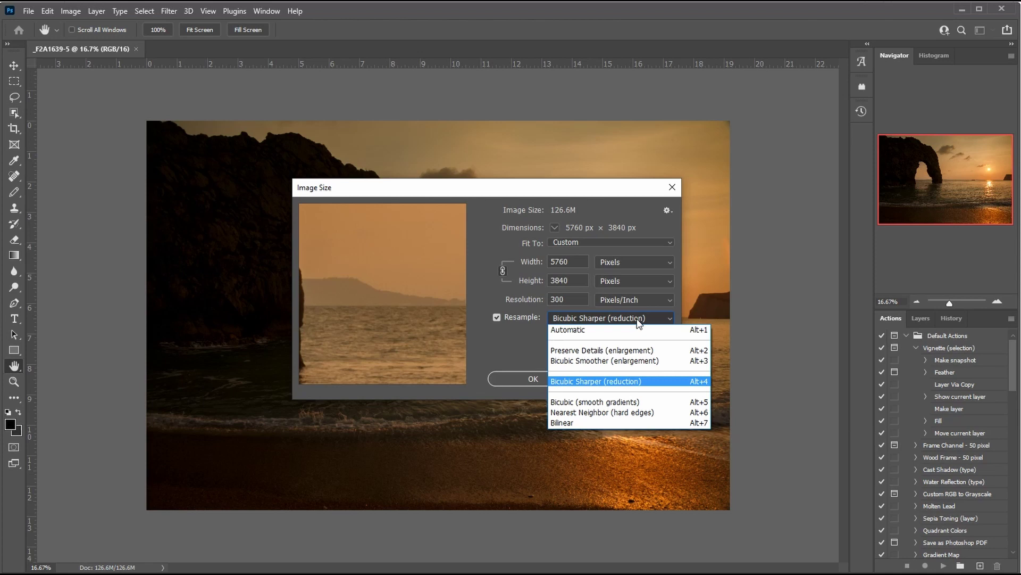
{"action": "left_click", "coordinate": [639, 321]}
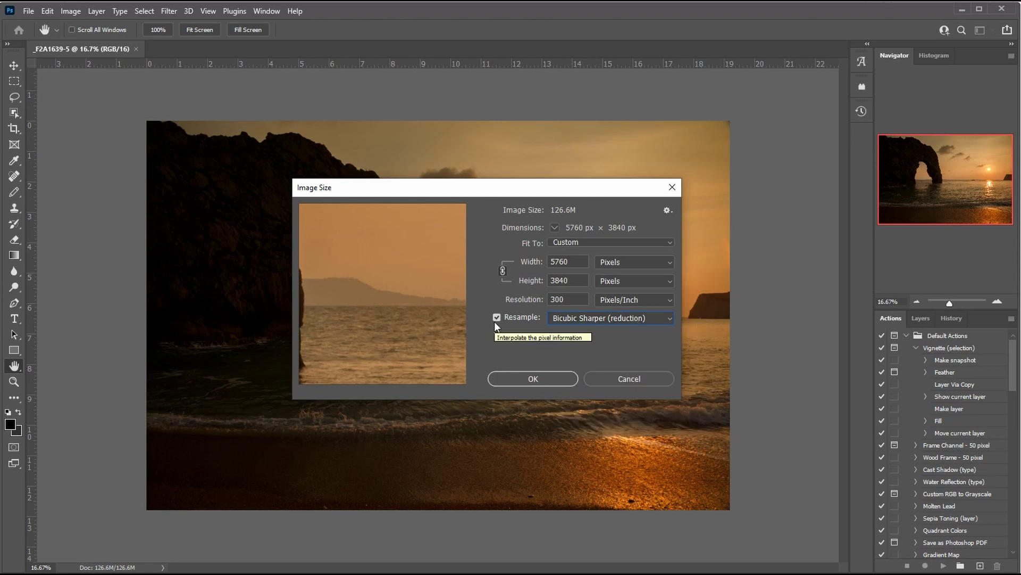
{"action": "key", "text": "Tab"}
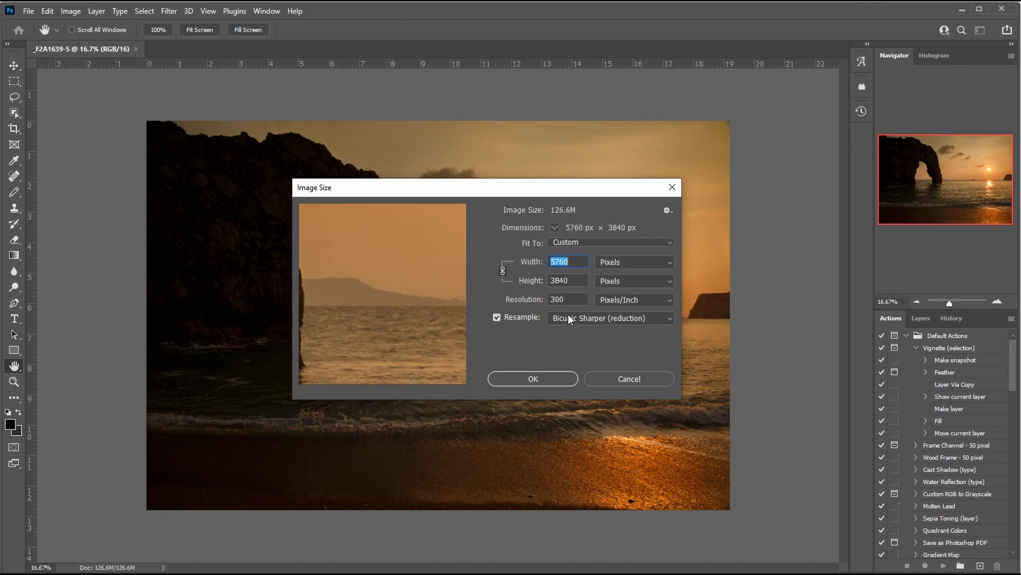
{"action": "left_click", "coordinate": [574, 261]}
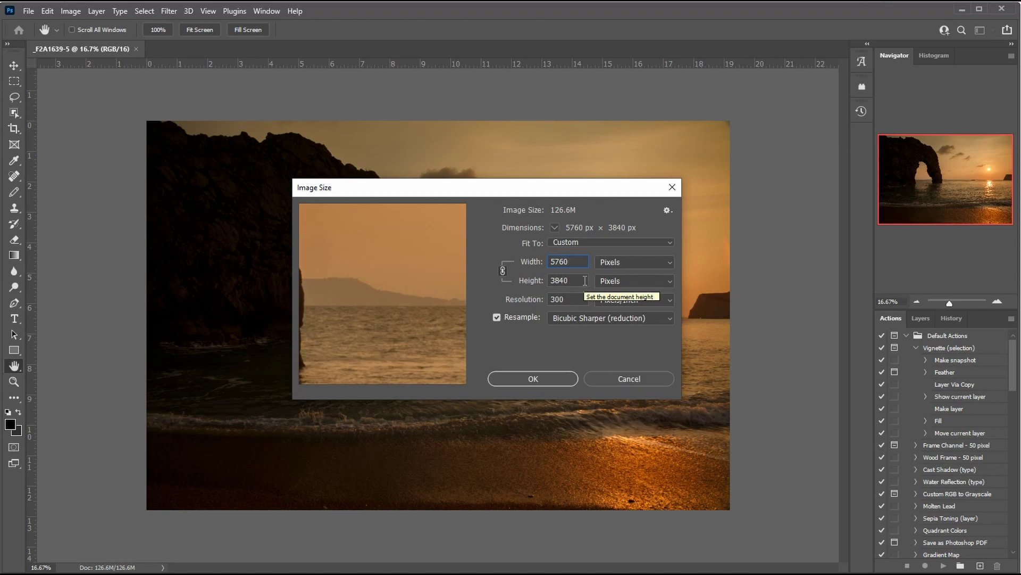
{"action": "left_click", "coordinate": [656, 262]}
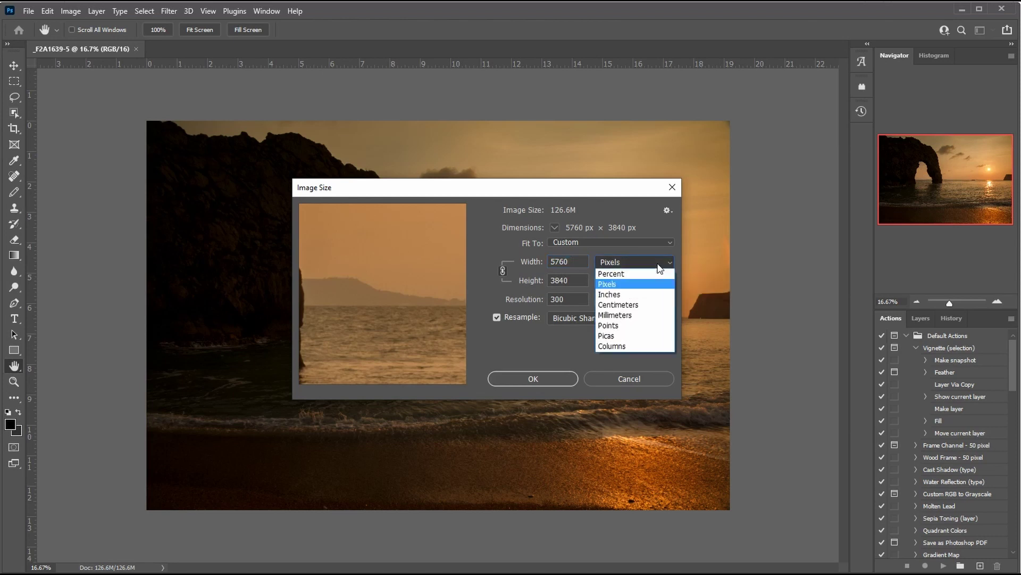
{"action": "left_click", "coordinate": [650, 305]}
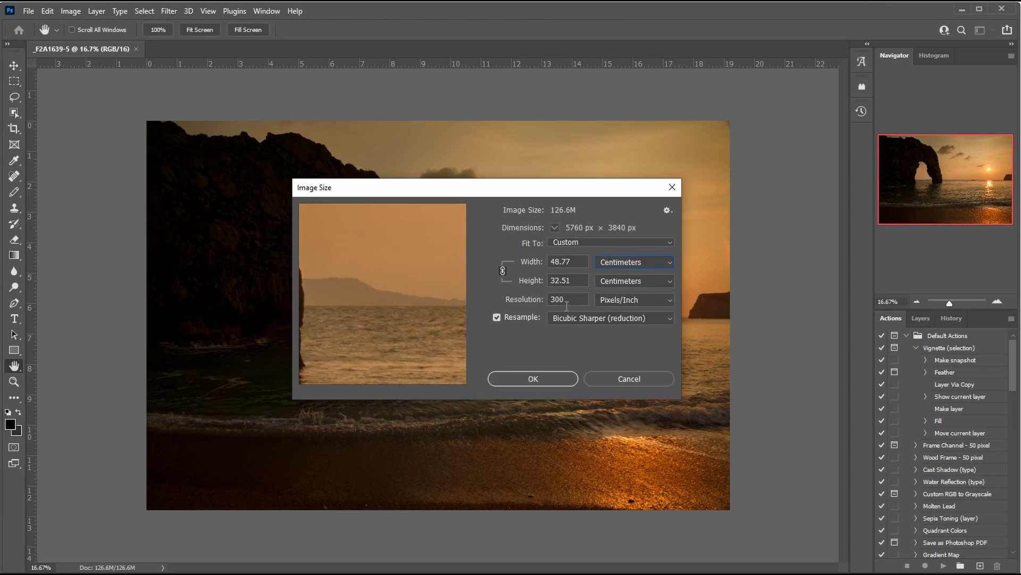
{"action": "left_click", "coordinate": [652, 261]}
{"action": "left_click", "coordinate": [649, 284]}
{"action": "left_click", "coordinate": [525, 263]}
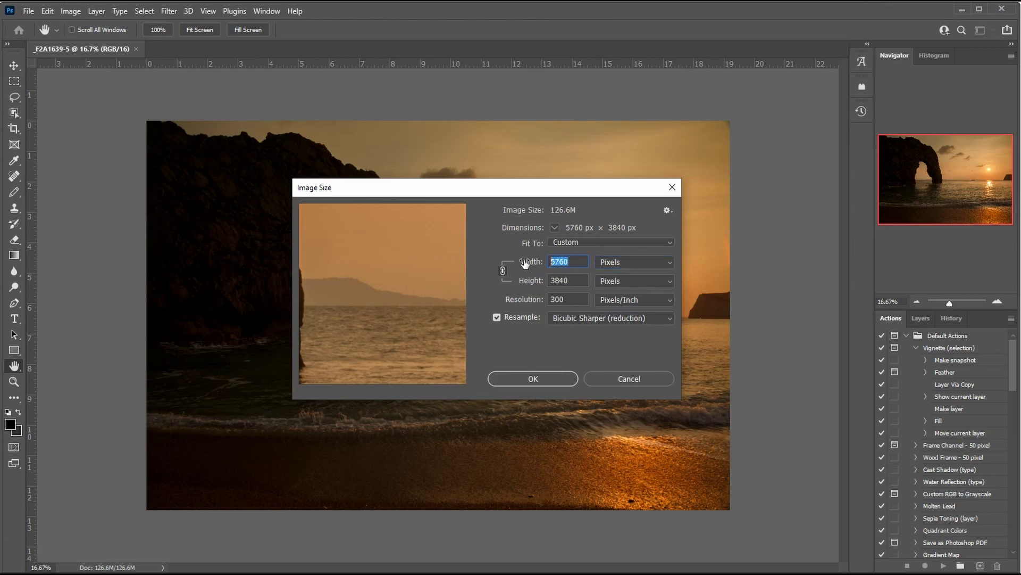
{"action": "type", "text": "1000"}
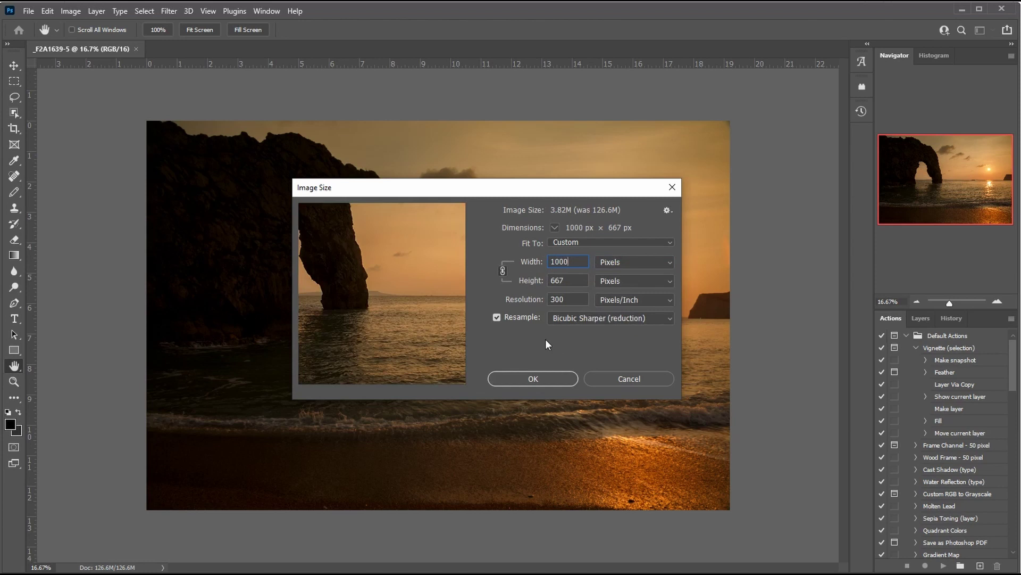
Step: Switch the width units from Centimeters to Pixels so the size reads 1000 × 667 px
{"action": "left_click", "coordinate": [635, 263]}
{"action": "left_click", "coordinate": [619, 305]}
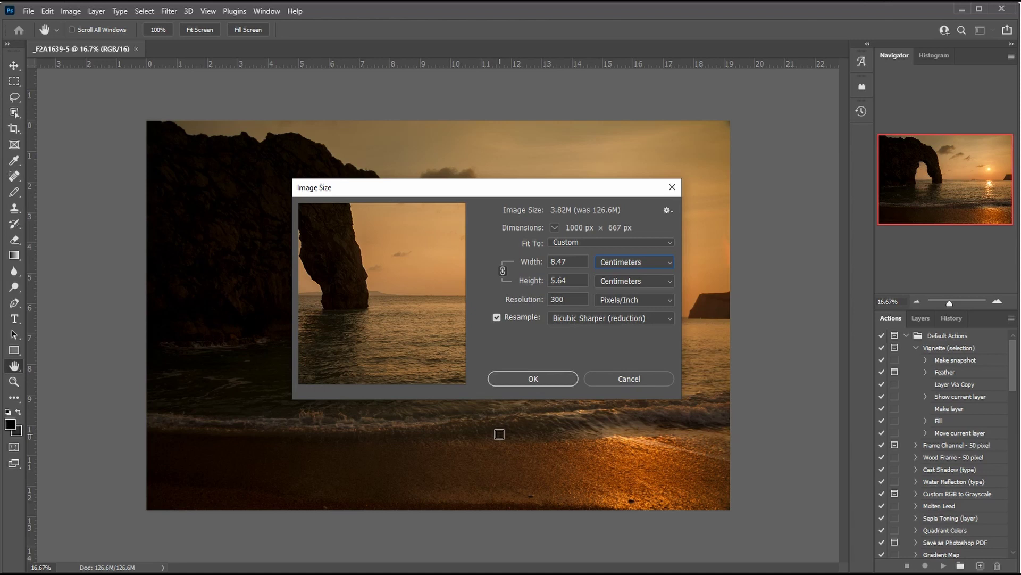
{"action": "left_click", "coordinate": [648, 263]}
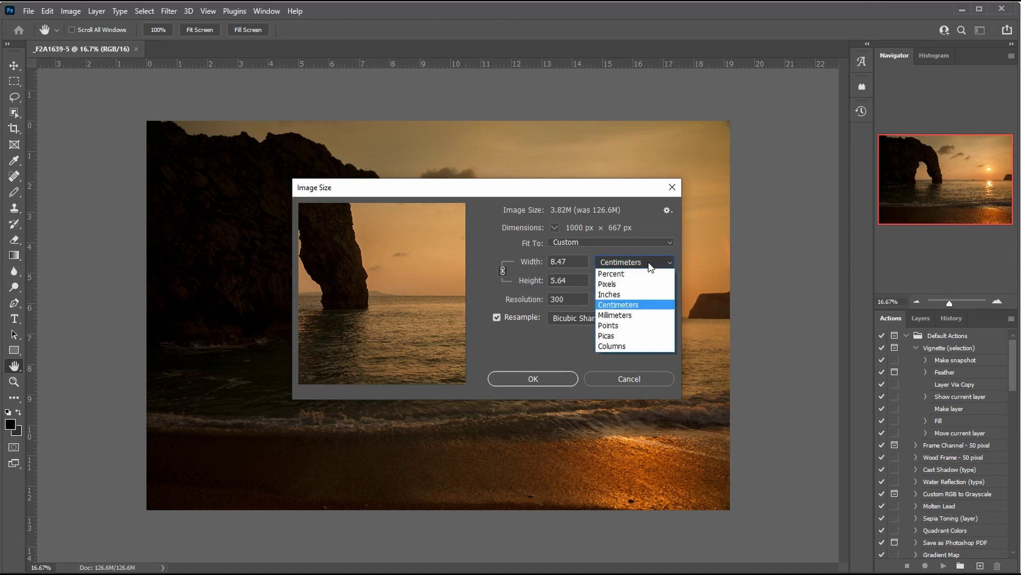
{"action": "left_click", "coordinate": [650, 266]}
{"action": "left_click", "coordinate": [650, 263]}
{"action": "left_click", "coordinate": [647, 283]}
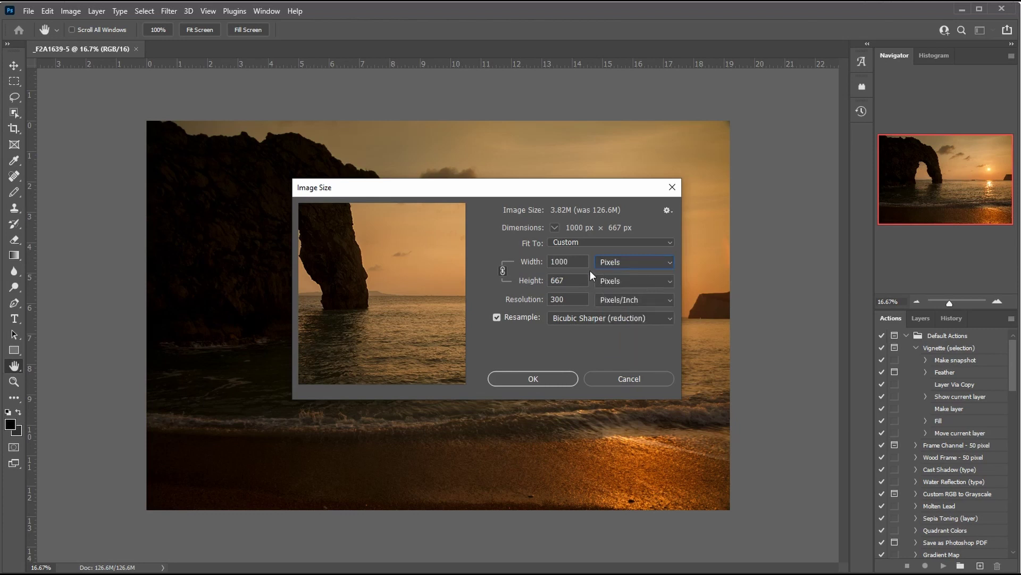
{"action": "left_click", "coordinate": [586, 244]}
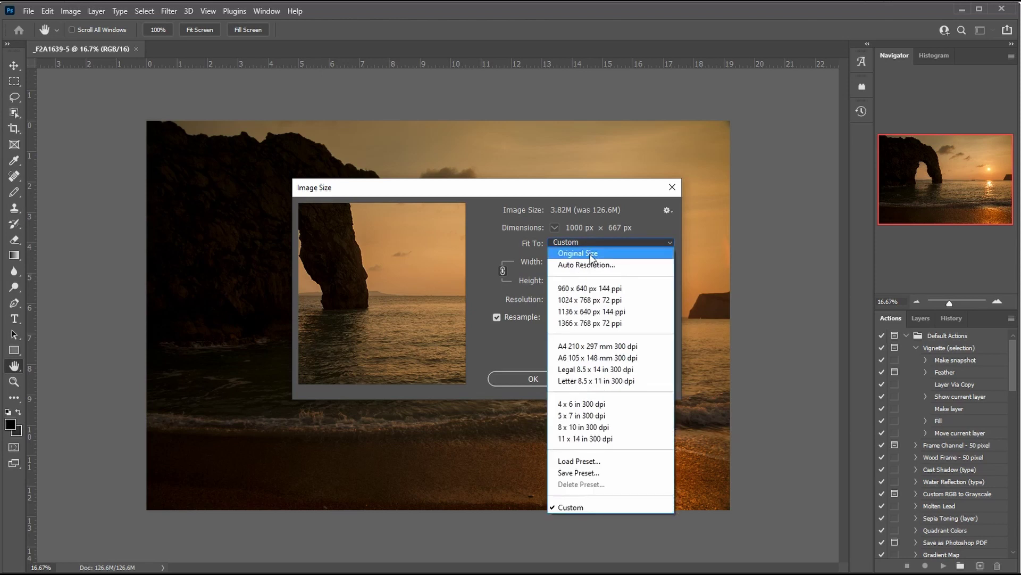
Step: Restore Original Size, enter an 8000 px width, and view it in centimetres
{"action": "left_click", "coordinate": [591, 254]}
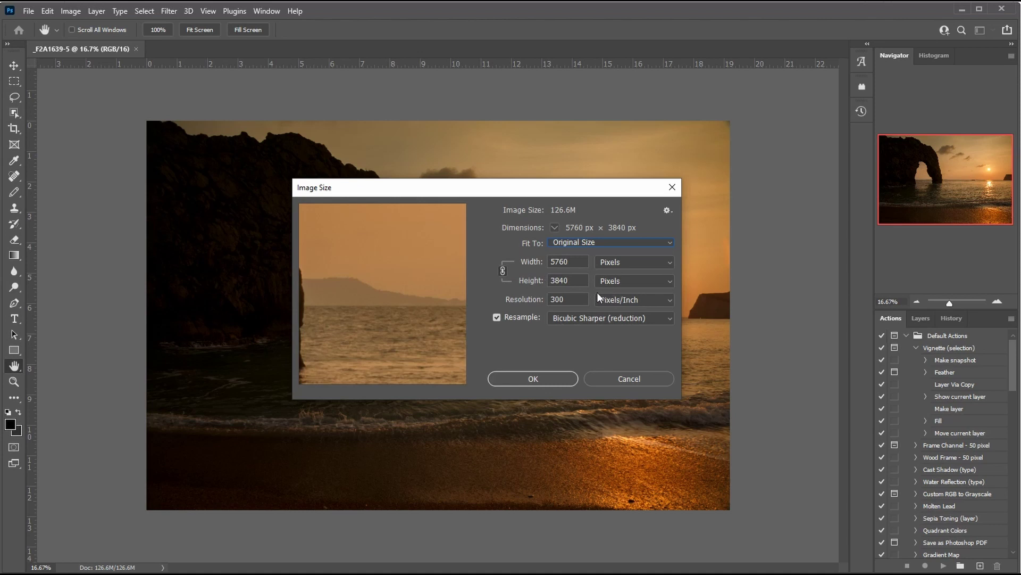
{"action": "double_click", "coordinate": [577, 264]}
{"action": "type", "text": "8000"}
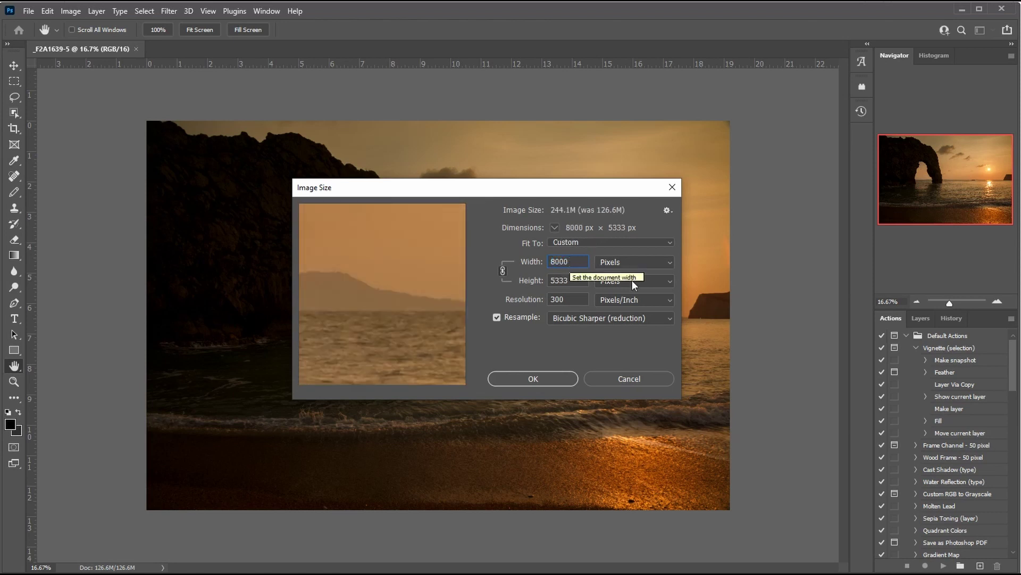
{"action": "left_click", "coordinate": [647, 263]}
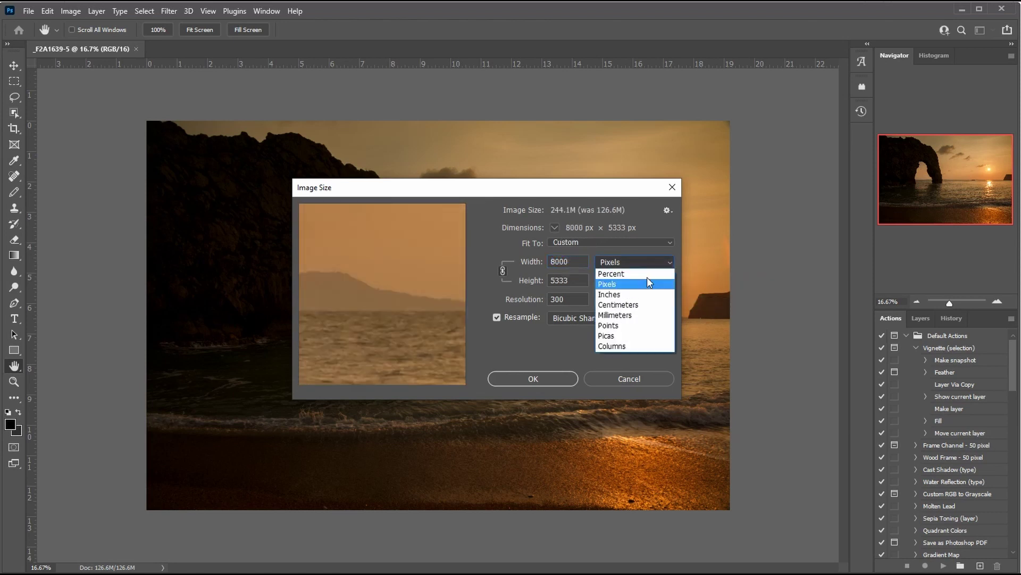
{"action": "left_click", "coordinate": [628, 308]}
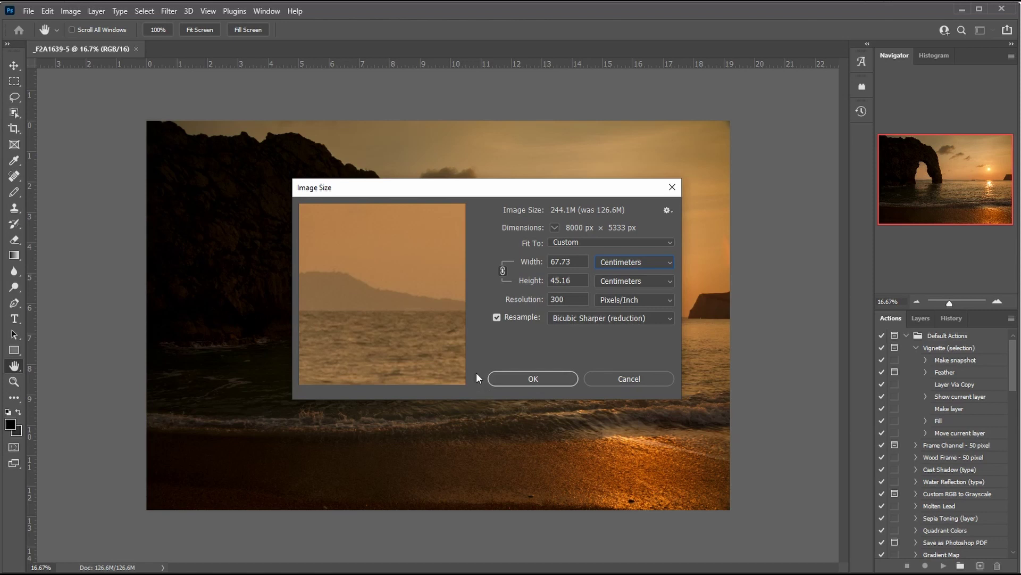
Step: Keep Bicubic Sharper resampling and show the 8000 × 5333 px size in pixels
{"action": "left_click", "coordinate": [642, 318]}
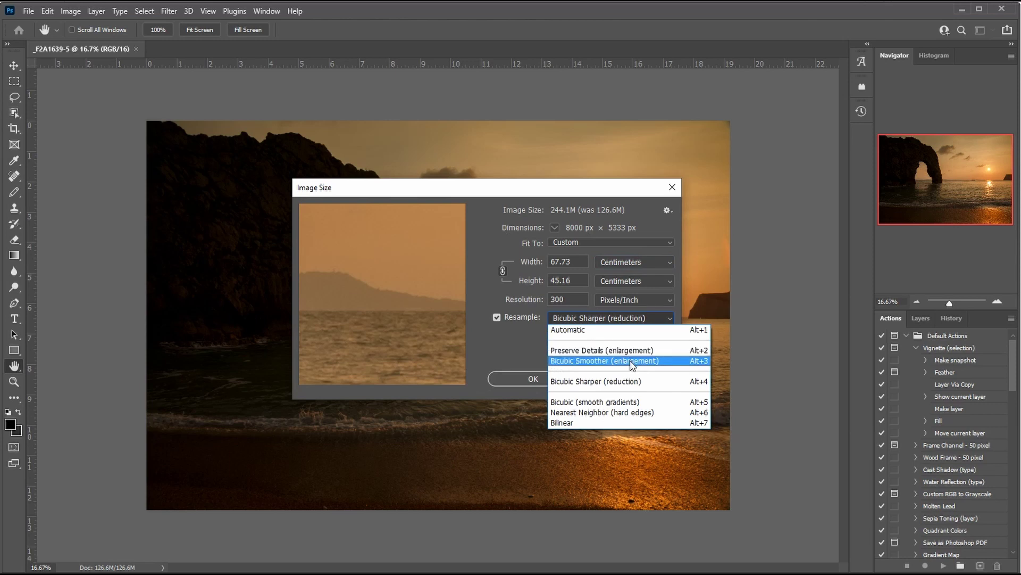
{"action": "left_click", "coordinate": [636, 260]}
{"action": "left_click", "coordinate": [637, 260]}
{"action": "left_click", "coordinate": [613, 285]}
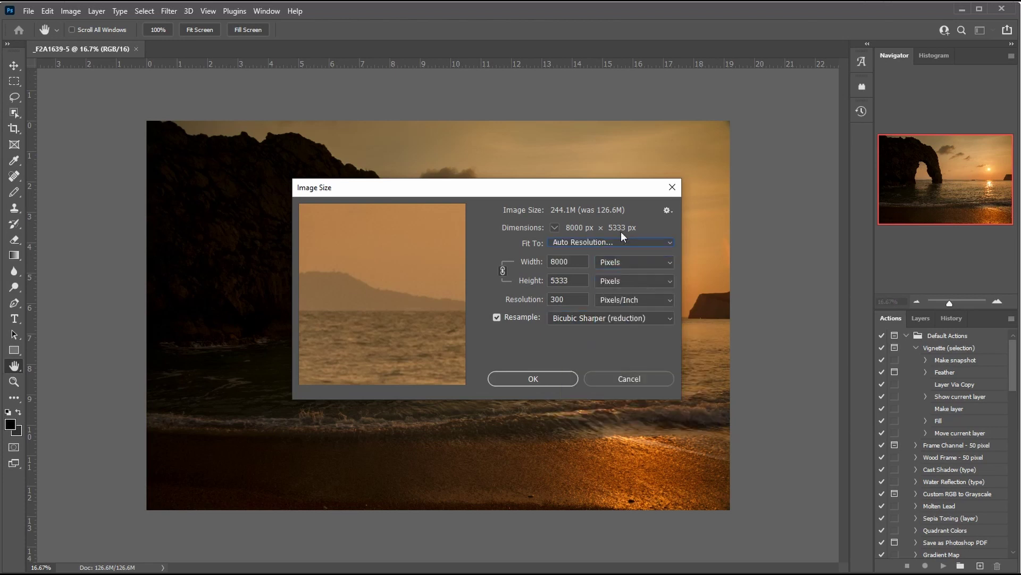
{"action": "left_click", "coordinate": [620, 241]}
Step: Restore Original Size and set the resolution to 400 ppi
{"action": "left_click", "coordinate": [617, 256]}
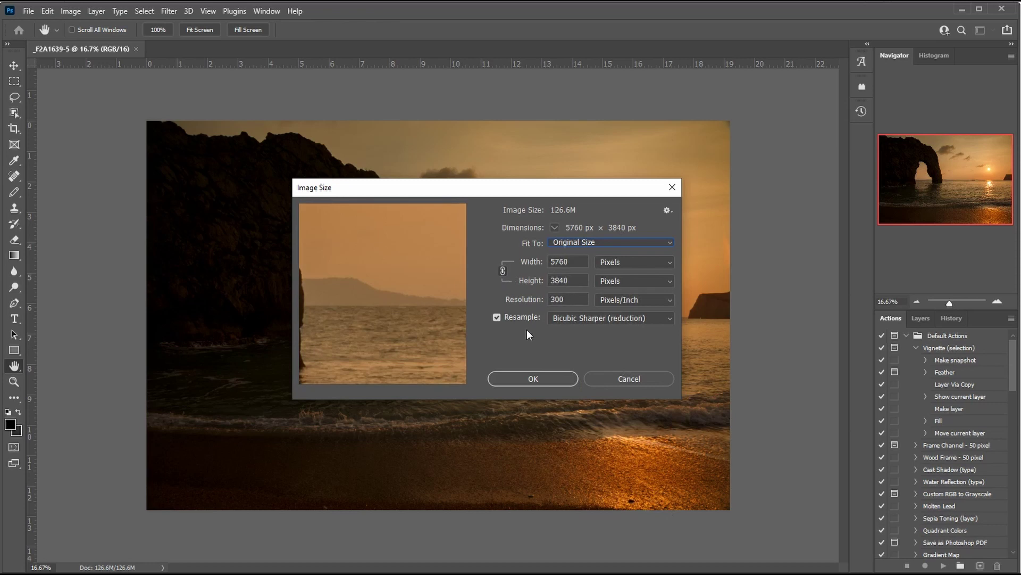
{"action": "double_click", "coordinate": [578, 301]}
{"action": "type", "text": "4000"}
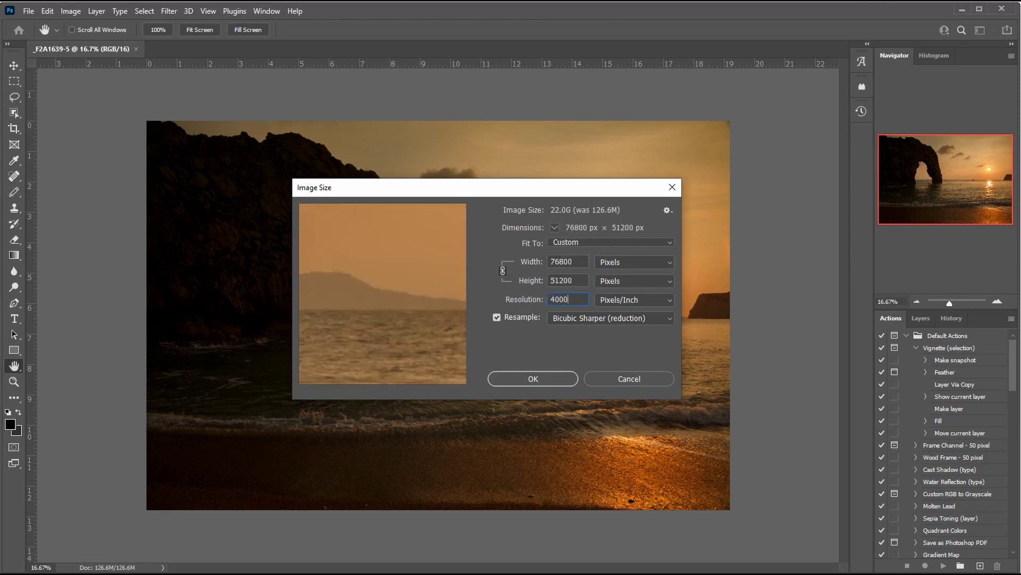
{"action": "key", "text": "BackSpace"}
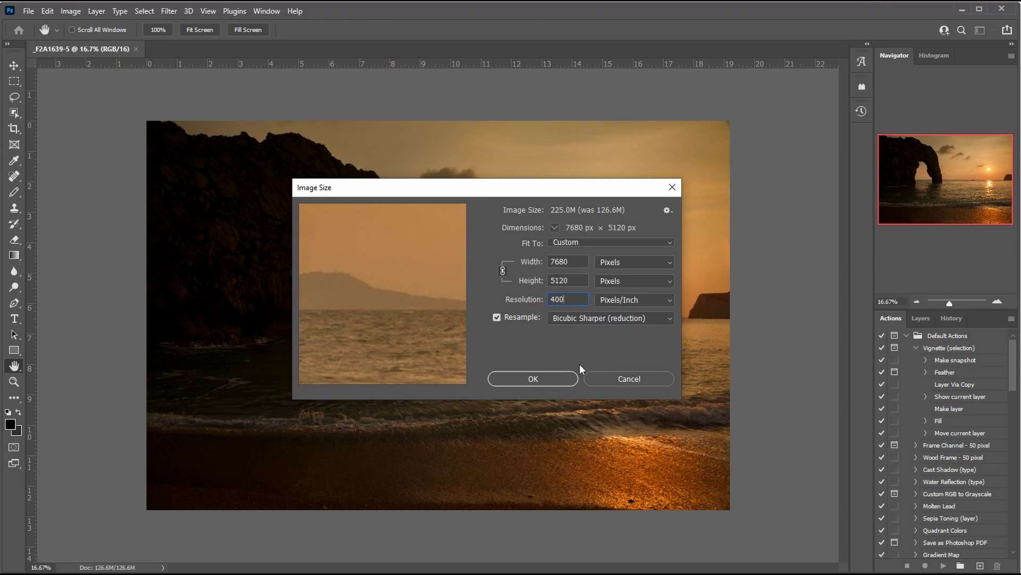
{"action": "left_click", "coordinate": [574, 261]}
Step: Try 72 ppi, then return the resolution to 300 ppi
{"action": "double_click", "coordinate": [569, 299]}
{"action": "type", "text": "72"}
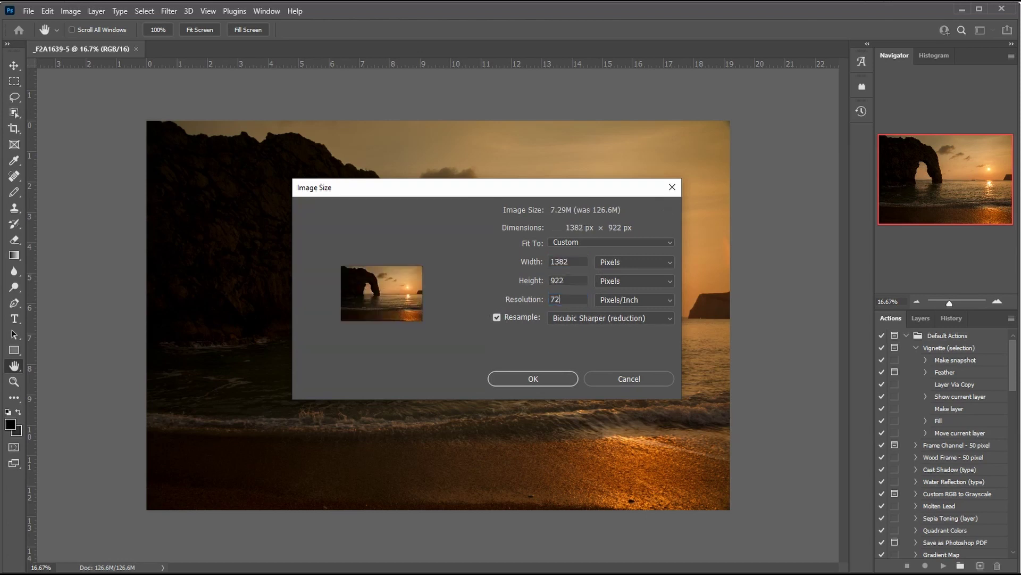
{"action": "left_click", "coordinate": [573, 261]}
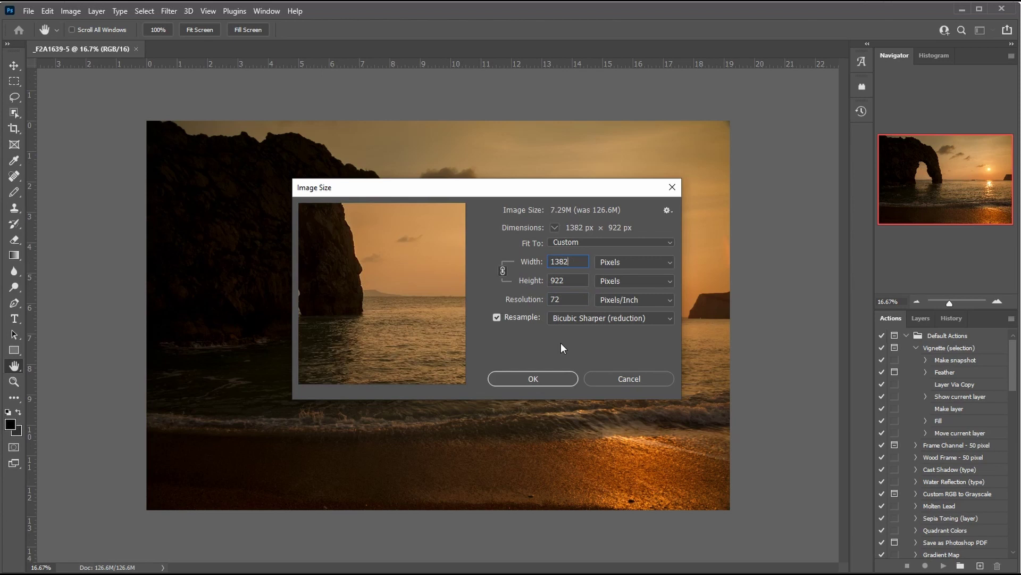
{"action": "double_click", "coordinate": [568, 299]}
{"action": "type", "text": "300"}
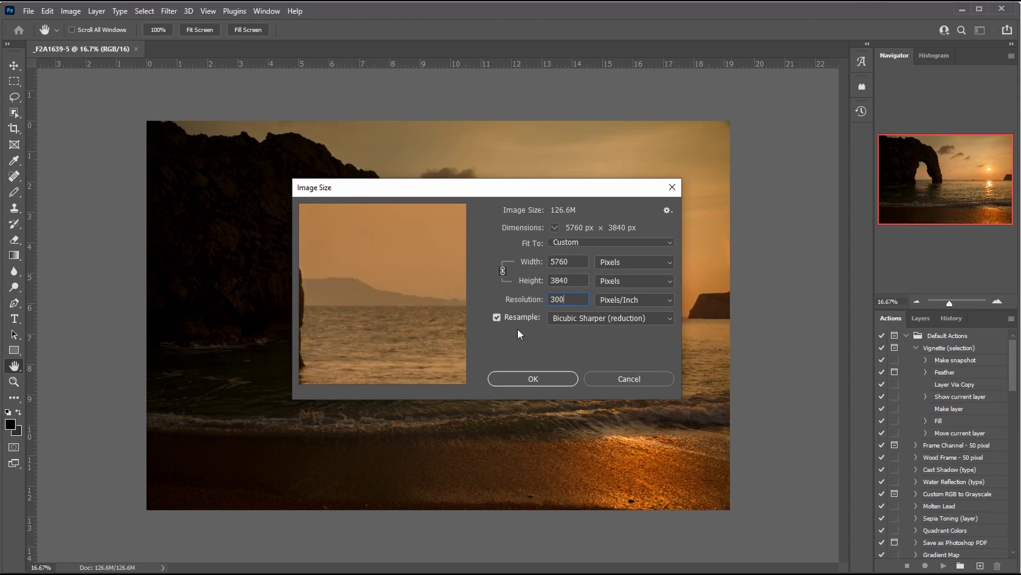
Step: Retype the resolution as 72, then 400 ppi, resampling the photo to 7680 × 5120 px
{"action": "key", "text": "ctrl+a"}
{"action": "type", "text": "72"}
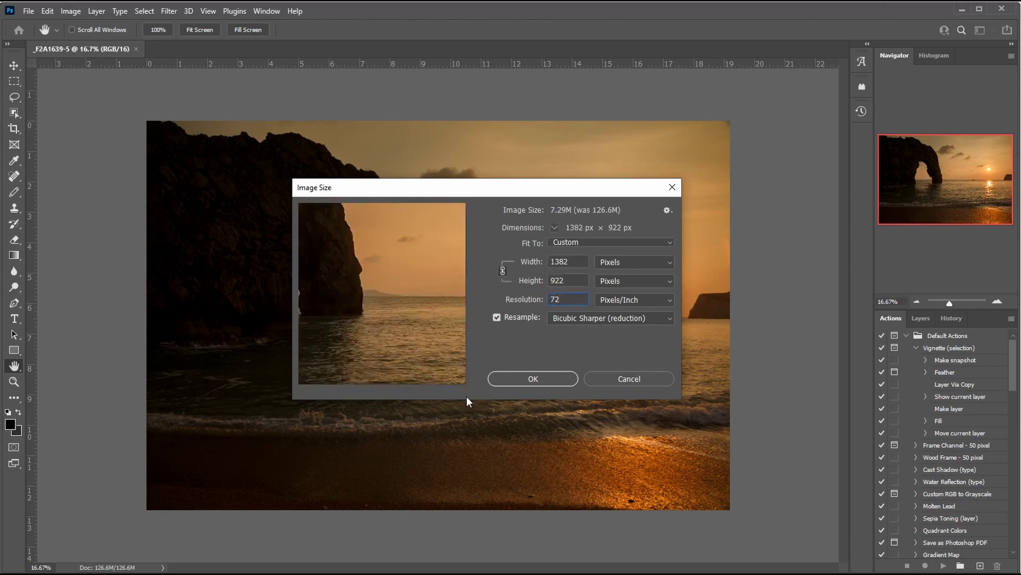
{"action": "double_click", "coordinate": [572, 299]}
{"action": "type", "text": "400"}
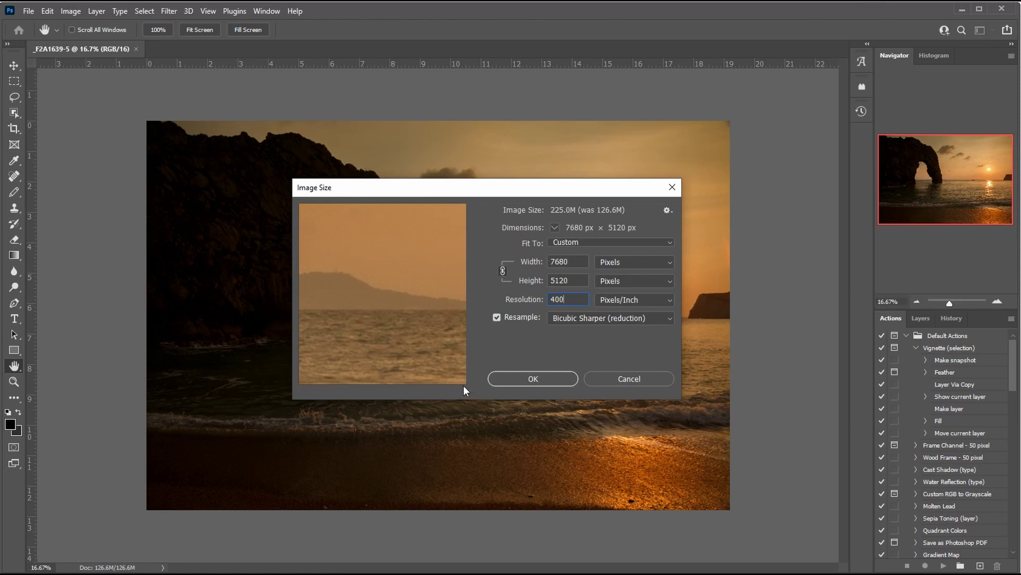
{"action": "left_click", "coordinate": [655, 262]}
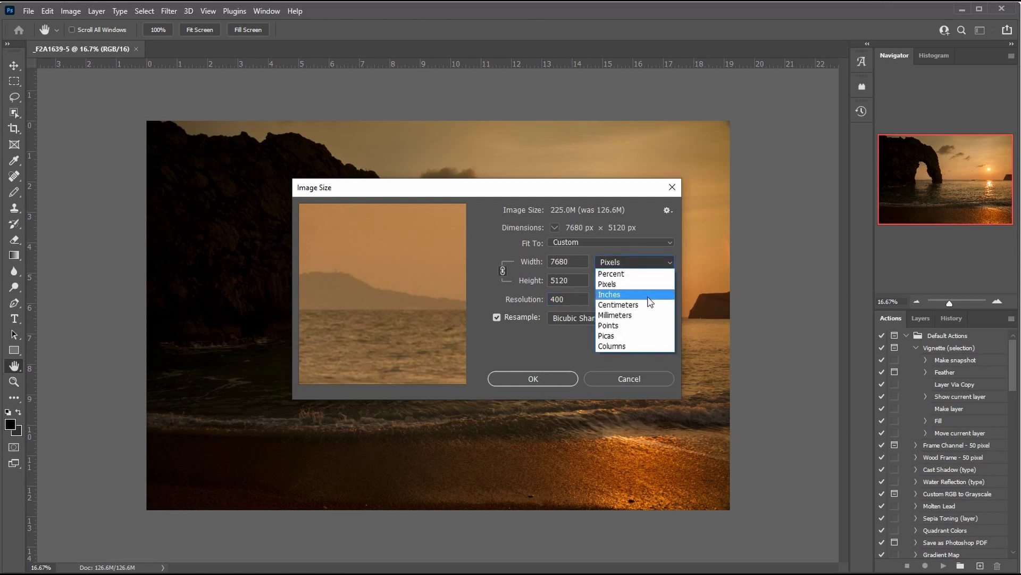
Step: Reset to Original Size, turn off Resample, and keep centimetres as the width unit
{"action": "left_click", "coordinate": [590, 246]}
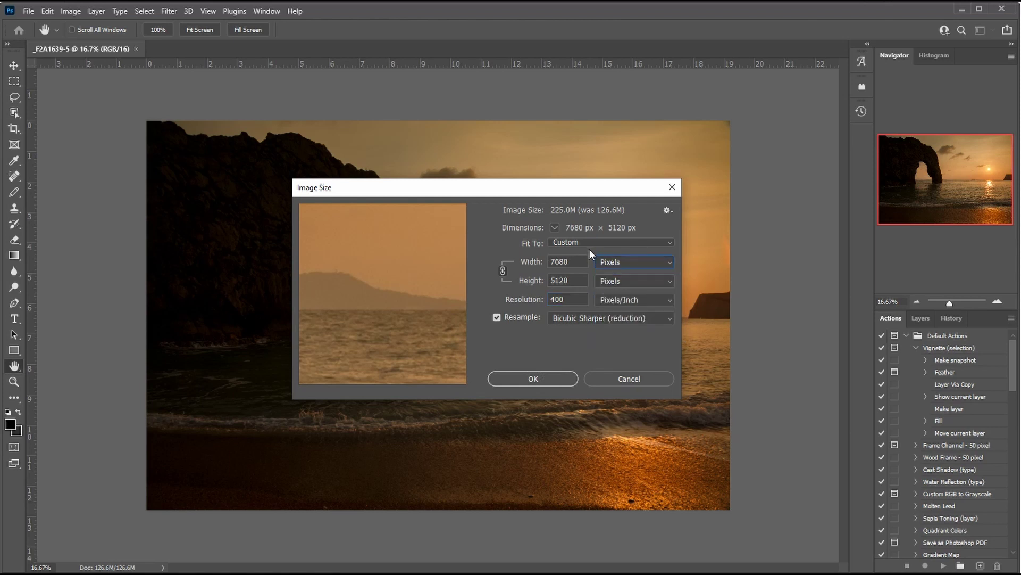
{"action": "left_click", "coordinate": [589, 246]}
{"action": "left_click", "coordinate": [592, 253]}
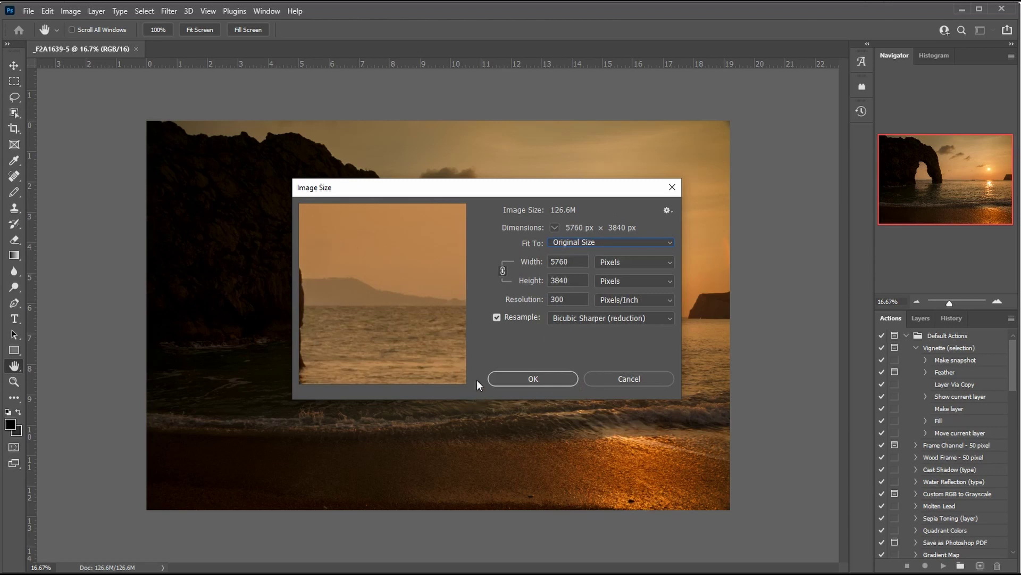
{"action": "left_click", "coordinate": [497, 317]}
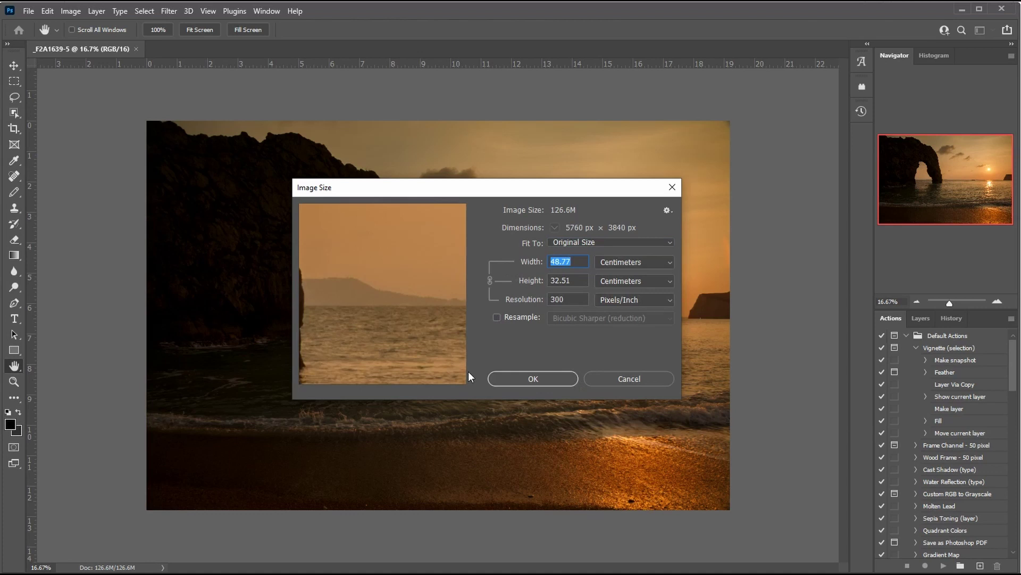
{"action": "left_click", "coordinate": [651, 263]}
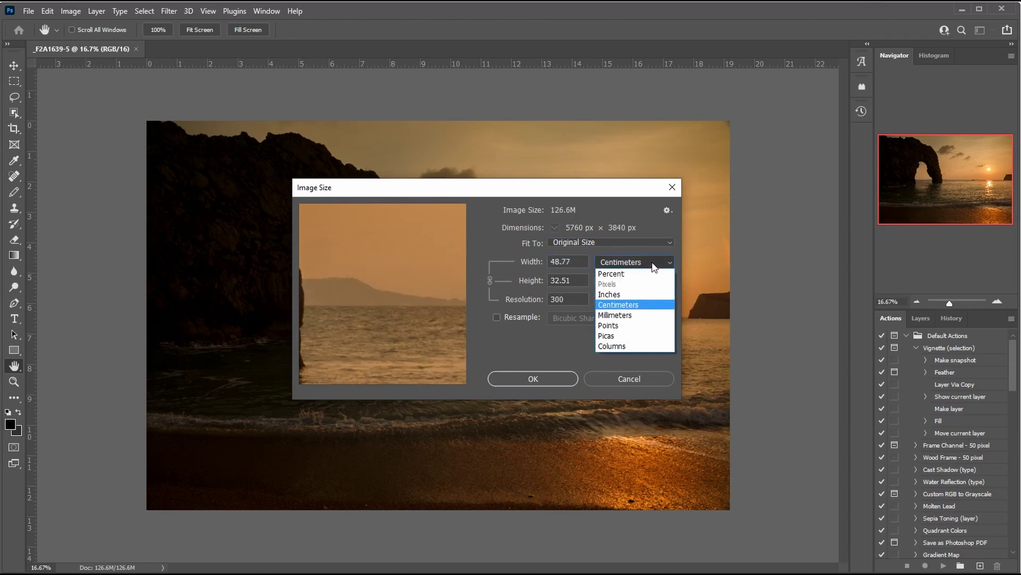
{"action": "left_click", "coordinate": [599, 268]}
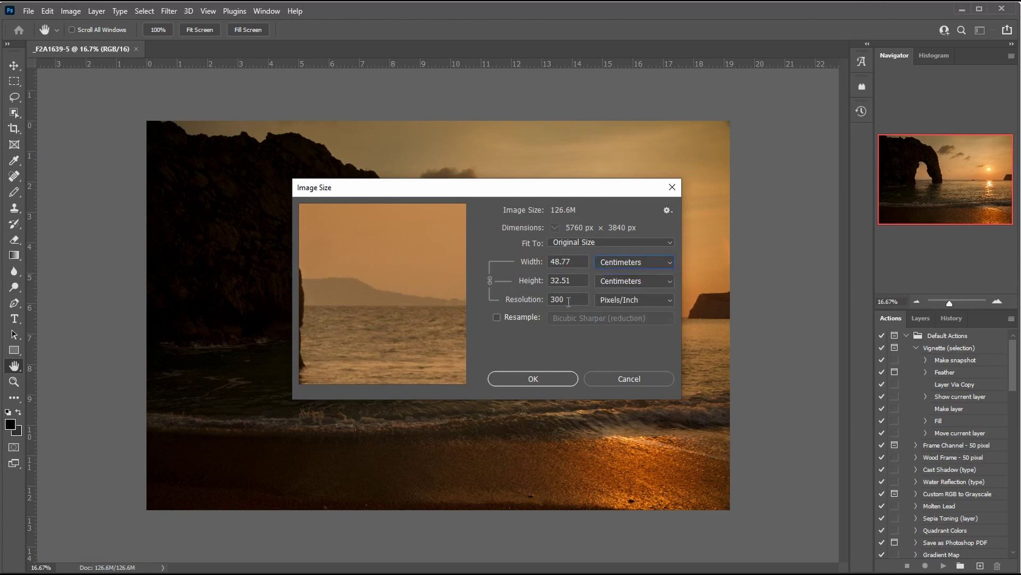
Step: Try resolutions of 400, 300 and 400 ppi without resampling
{"action": "double_click", "coordinate": [554, 298]}
{"action": "type", "text": "4000"}
{"action": "key", "text": "BackSpace"}
{"action": "double_click", "coordinate": [556, 299]}
{"action": "type", "text": "300"}
{"action": "left_click", "coordinate": [515, 301]}
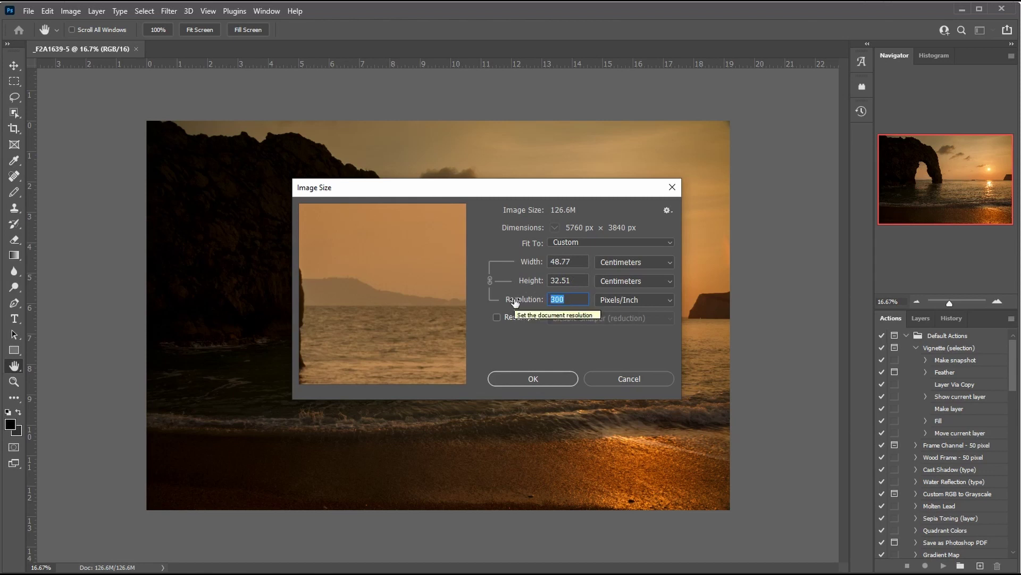
{"action": "type", "text": "400"}
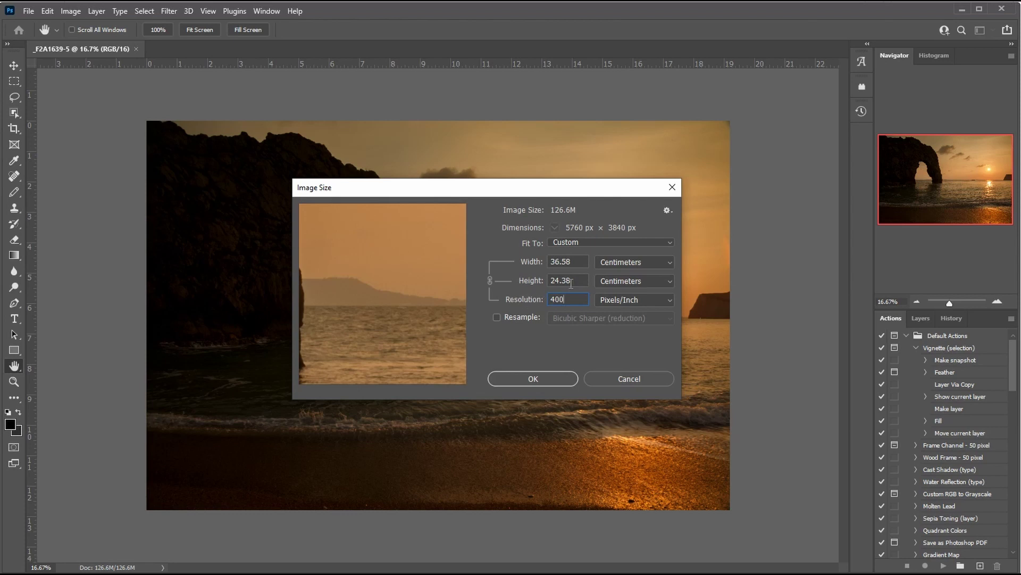
Step: Keep centimetres and start entering a 72 ppi resolution
{"action": "left_click", "coordinate": [627, 262]}
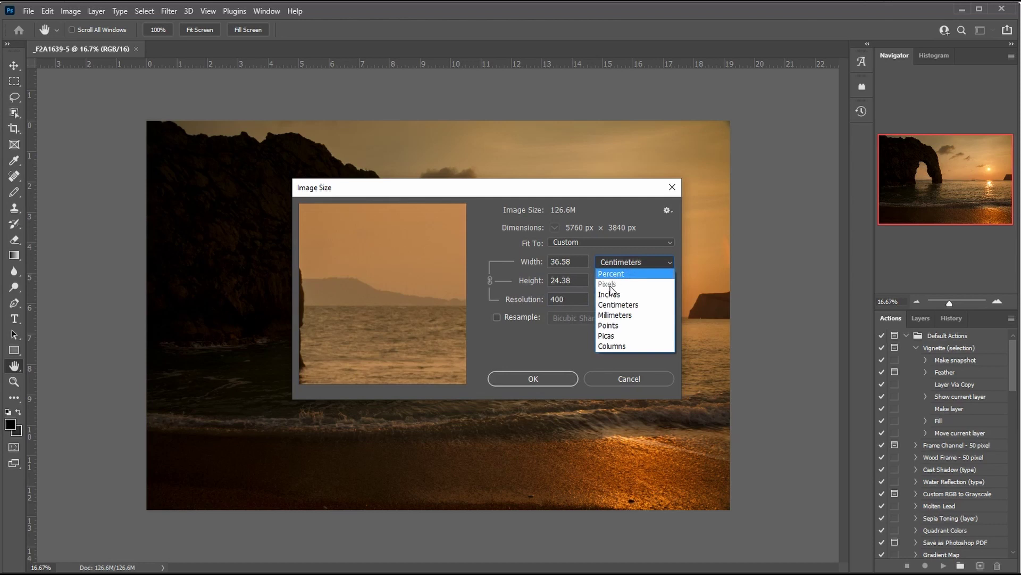
{"action": "left_click", "coordinate": [639, 259]}
{"action": "double_click", "coordinate": [584, 299]}
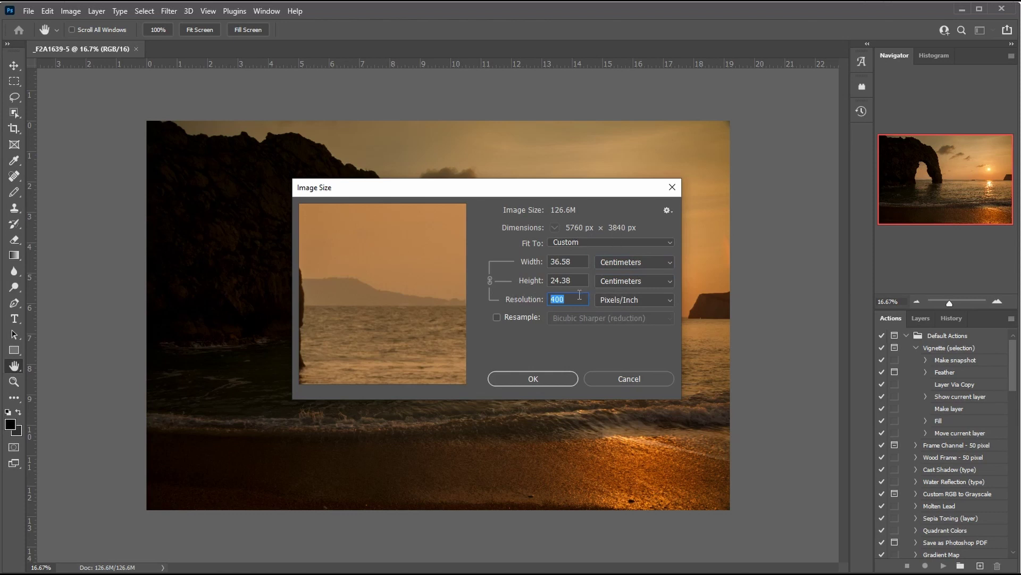
{"action": "type", "text": "72"}
{"action": "key", "text": "BackSpace"}
Step: Commit 72 ppi, then try 400 and 300 ppi without resampling
{"action": "type", "text": "2"}
{"action": "left_click", "coordinate": [576, 262]}
{"action": "double_click", "coordinate": [565, 299]}
{"action": "type", "text": "400"}
{"action": "double_click", "coordinate": [567, 300]}
{"action": "type", "text": "300"}
Step: Try 150 ppi, then settle on 300 ppi for a 48.77 × 32.51 cm print size
{"action": "left_click", "coordinate": [540, 300]}
{"action": "type", "text": "150"}
{"action": "left_click", "coordinate": [508, 302]}
{"action": "type", "text": "300"}
{"action": "left_click", "coordinate": [654, 260]}
Step: Keeping centimetres, set the print width to 30, then 20 cm, raising resolution to 731.52 ppi
{"action": "left_click", "coordinate": [615, 260]}
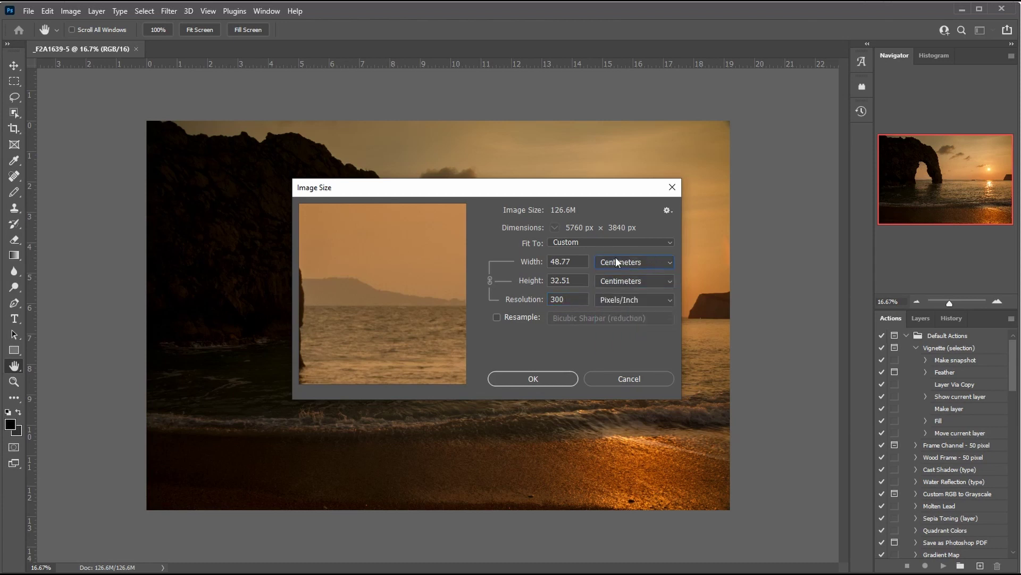
{"action": "double_click", "coordinate": [585, 260]}
{"action": "type", "text": "30"}
{"action": "double_click", "coordinate": [564, 261]}
{"action": "type", "text": "20"}
{"action": "key", "text": "ctrl+a"}
{"action": "left_click", "coordinate": [590, 241]}
{"action": "left_click", "coordinate": [592, 253]}
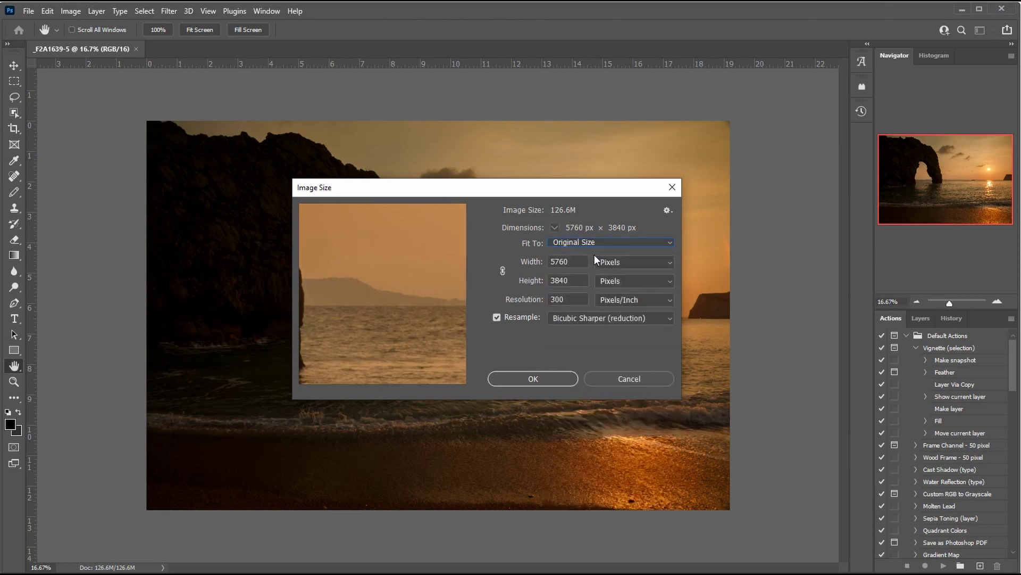
{"action": "left_click", "coordinate": [503, 269]}
{"action": "left_click", "coordinate": [499, 318]}
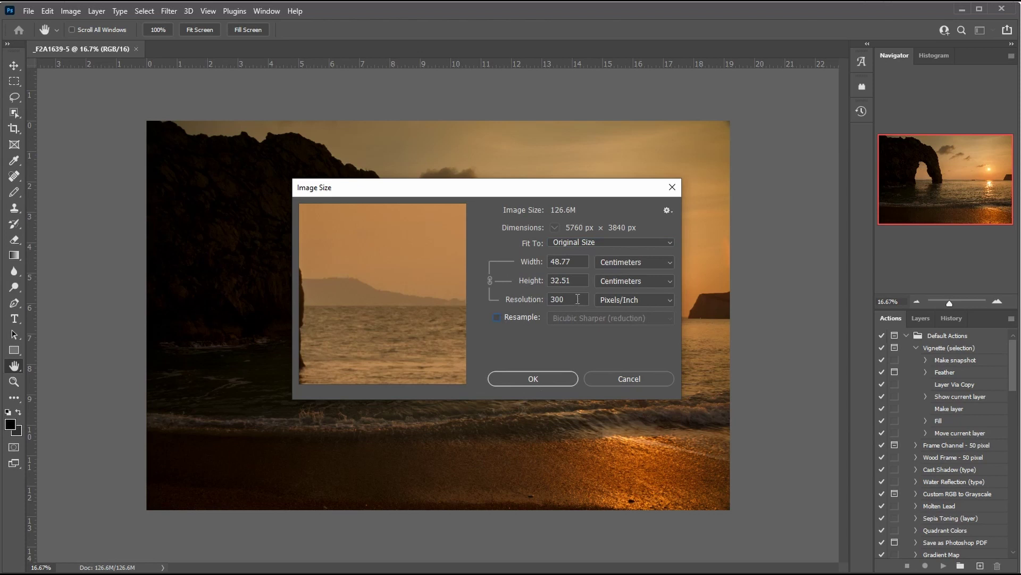
{"action": "double_click", "coordinate": [555, 296]}
{"action": "type", "text": "400"}
{"action": "left_click", "coordinate": [532, 262]}
{"action": "type", "text": "20"}
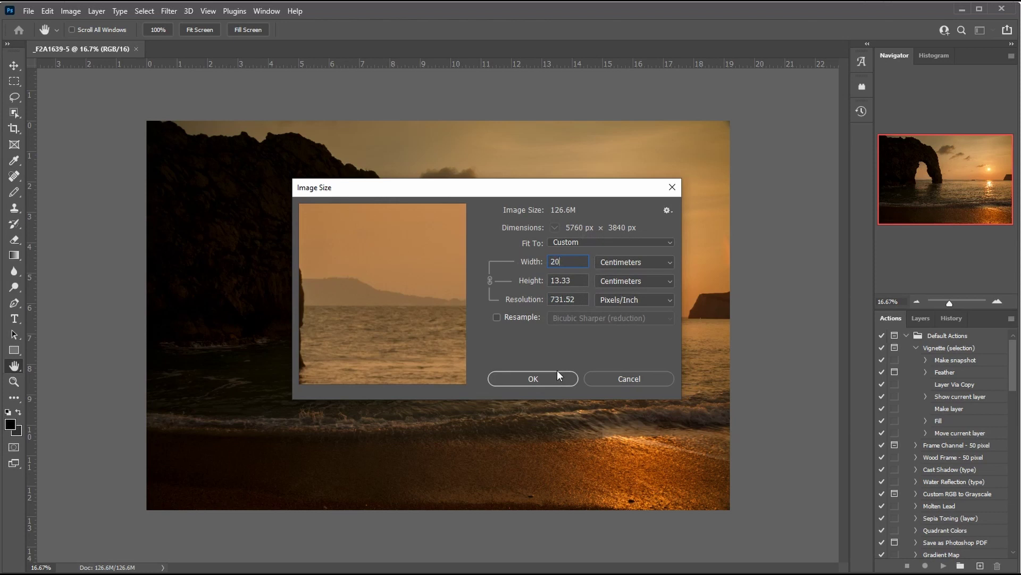
{"action": "left_click", "coordinate": [615, 244]}
Step: Restore Original Size, link proportions, and toggle resampling off and back on, keeping centimetres
{"action": "left_click", "coordinate": [603, 253]}
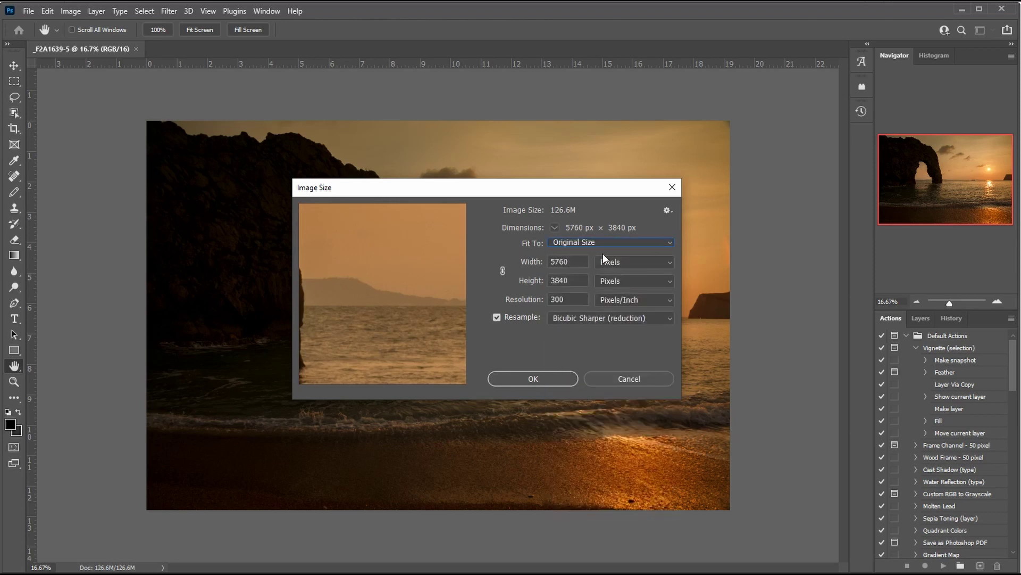
{"action": "left_click", "coordinate": [503, 270]}
{"action": "left_click", "coordinate": [497, 318]}
{"action": "left_click", "coordinate": [497, 318]}
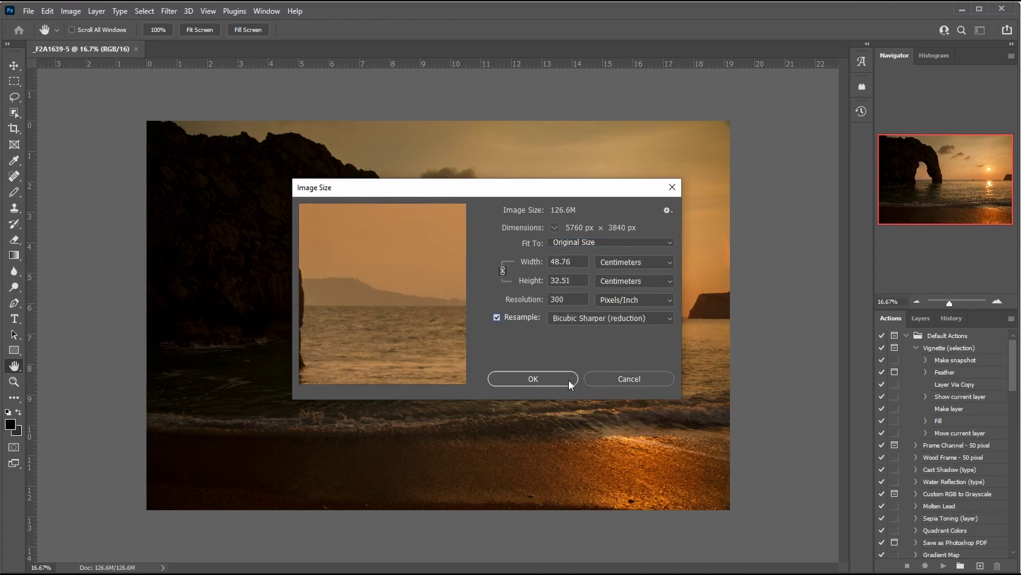
{"action": "left_click", "coordinate": [631, 259]}
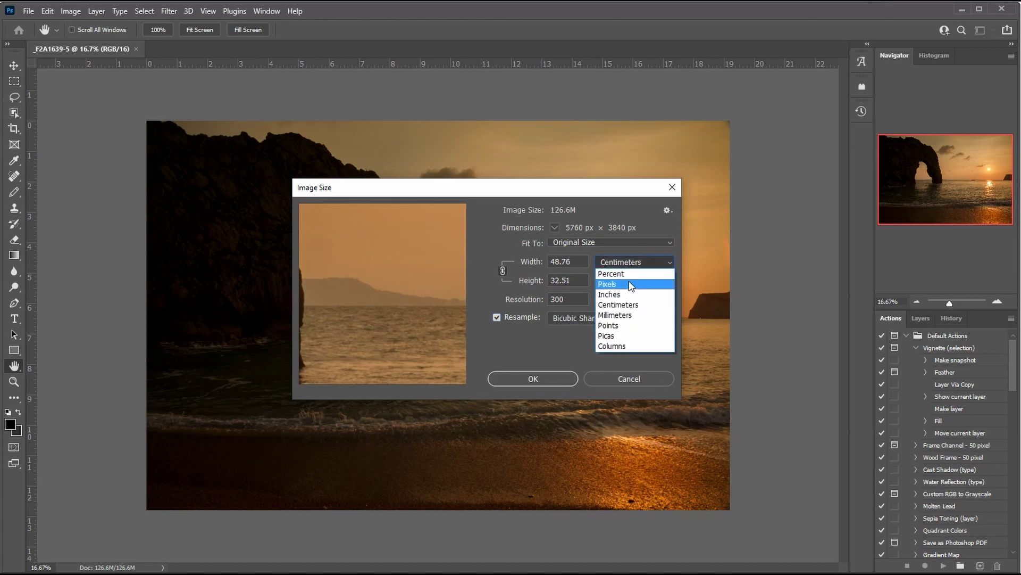
{"action": "left_click", "coordinate": [619, 262]}
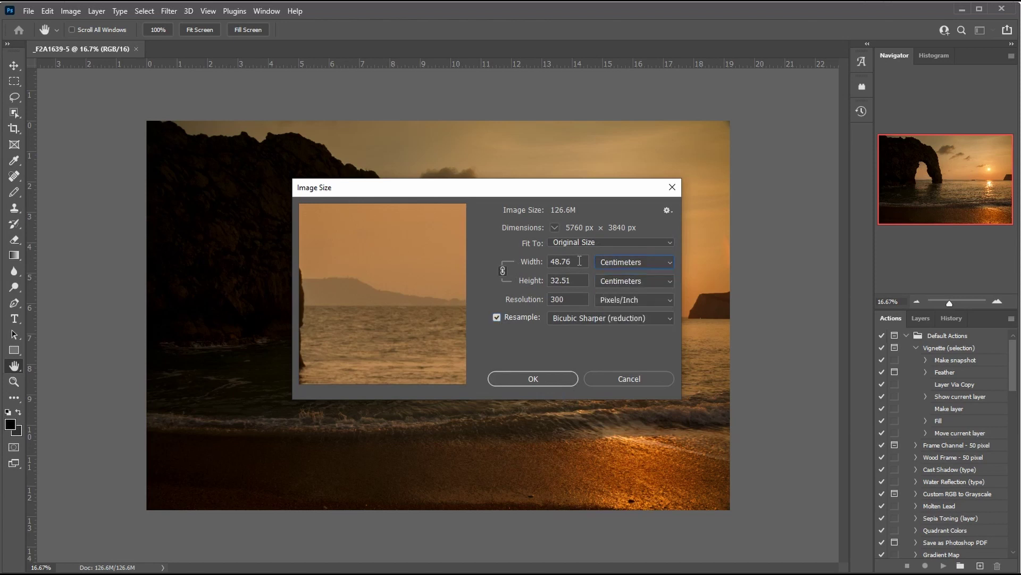
Step: Enter a 20 cm width, then switch the size units to pixels
{"action": "left_click_drag", "start_coordinate": [575, 261], "coordinate": [484, 266]}
{"action": "type", "text": "20"}
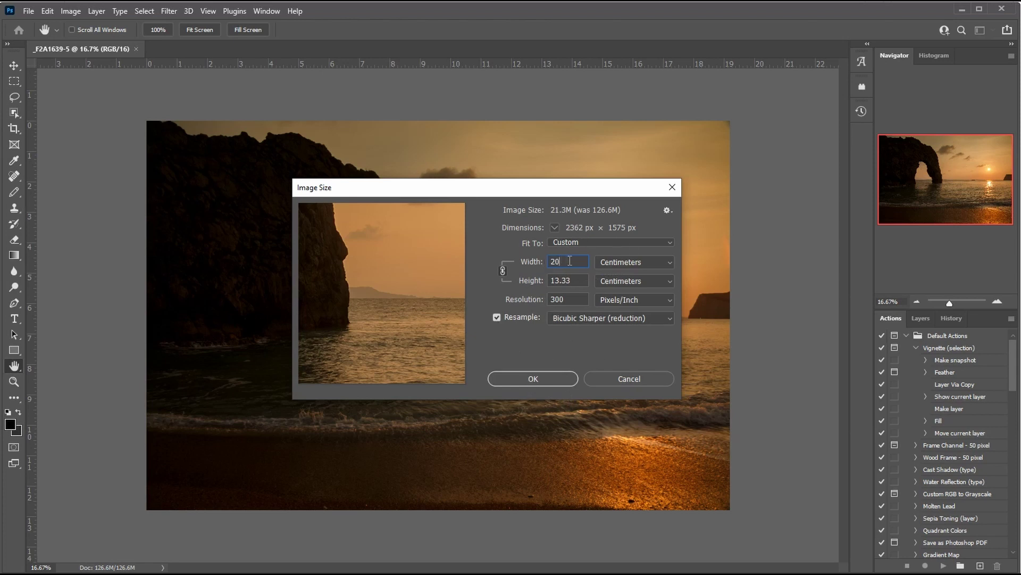
{"action": "left_click", "coordinate": [617, 261]}
{"action": "left_click", "coordinate": [609, 284]}
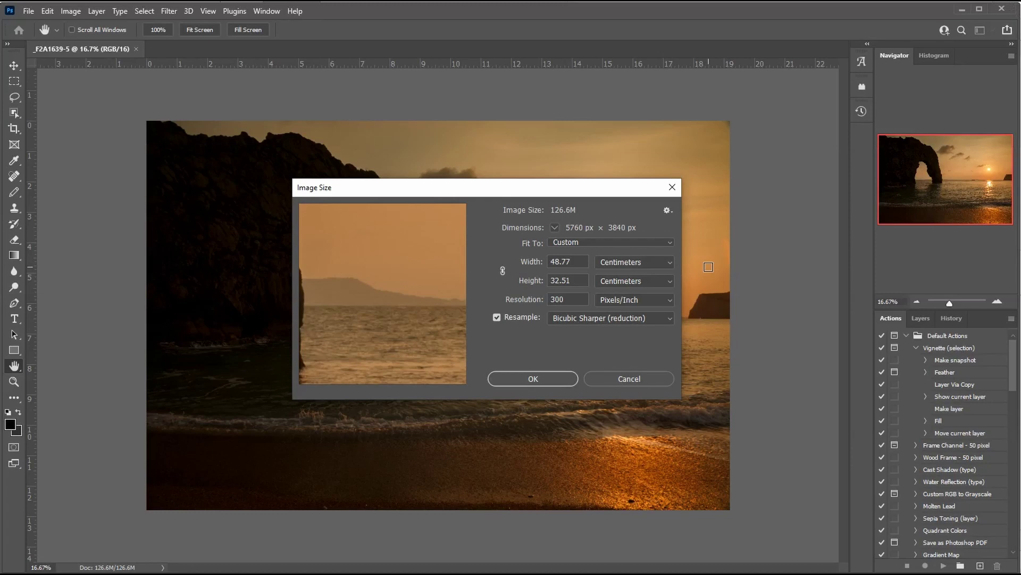
Step: Resize the photo proportionally to 800 px wide (800 × 533 px) and apply it
{"action": "left_click", "coordinate": [503, 271]}
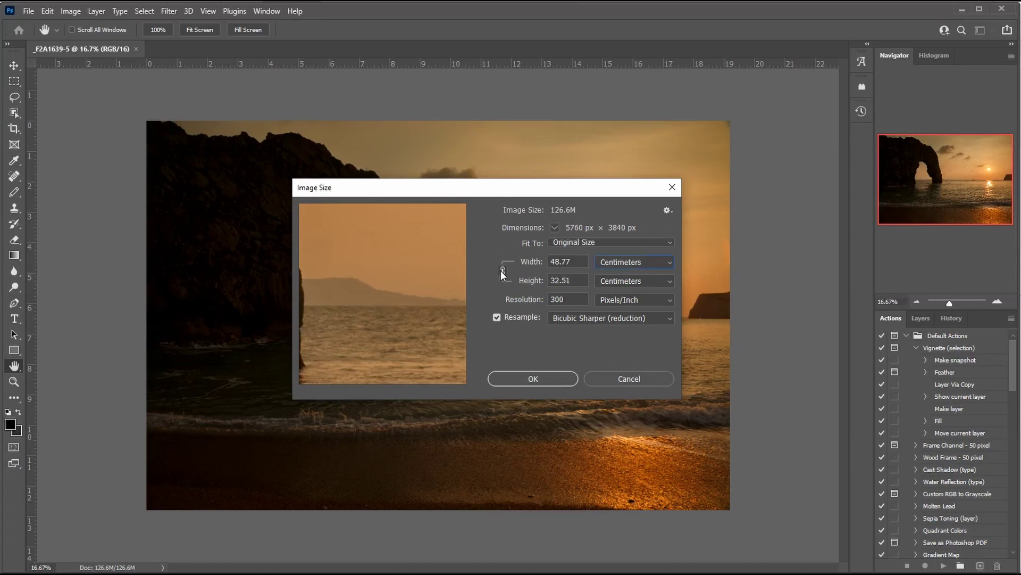
{"action": "left_click", "coordinate": [638, 261]}
{"action": "left_click", "coordinate": [641, 282]}
{"action": "left_click", "coordinate": [538, 263]}
{"action": "type", "text": "100"}
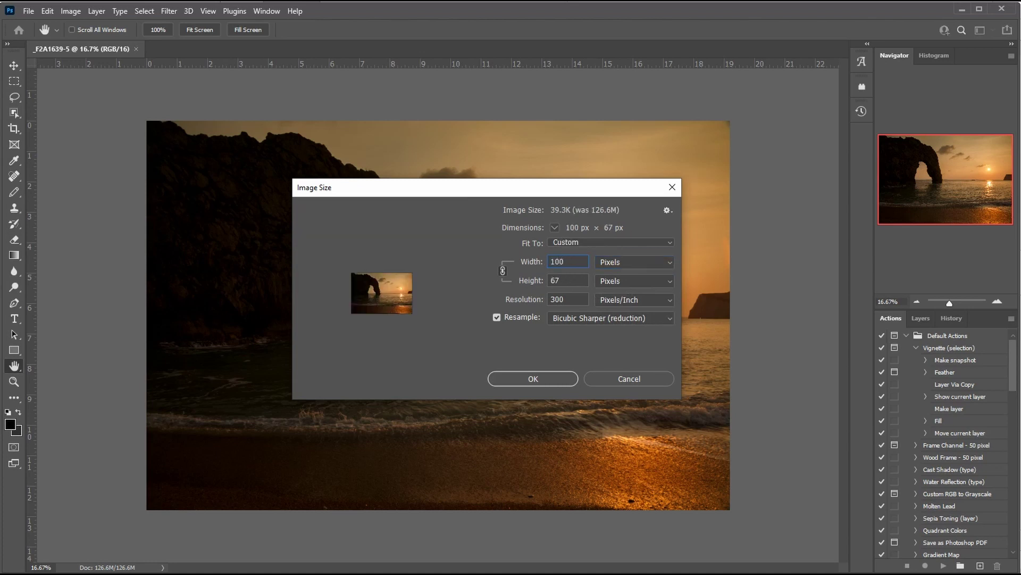
{"action": "key", "text": "BackSpace"}
{"action": "key", "text": "BackSpace"}
{"action": "key", "text": "BackSpace"}
{"action": "type", "text": "80"}
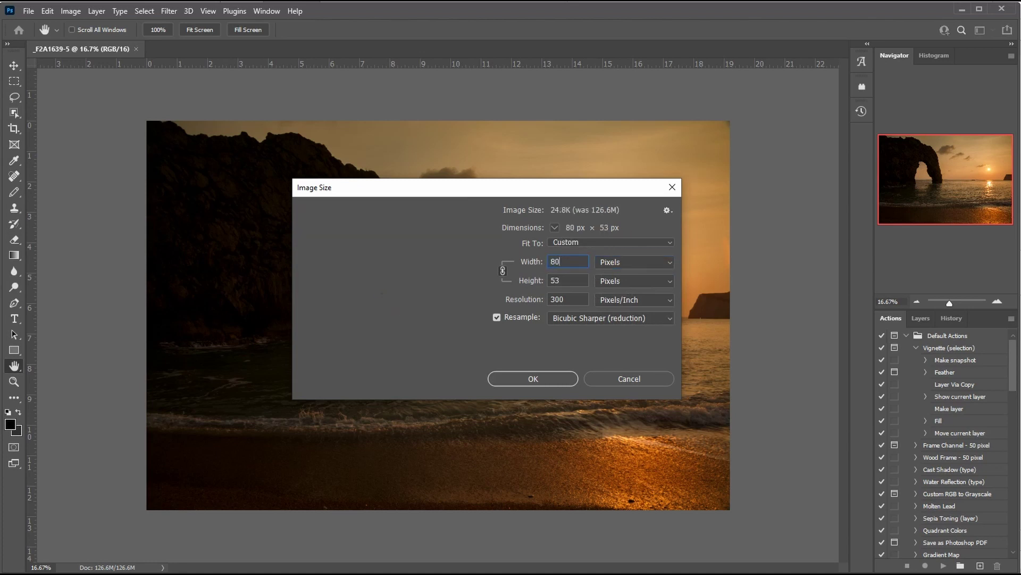
{"action": "type", "text": "0"}
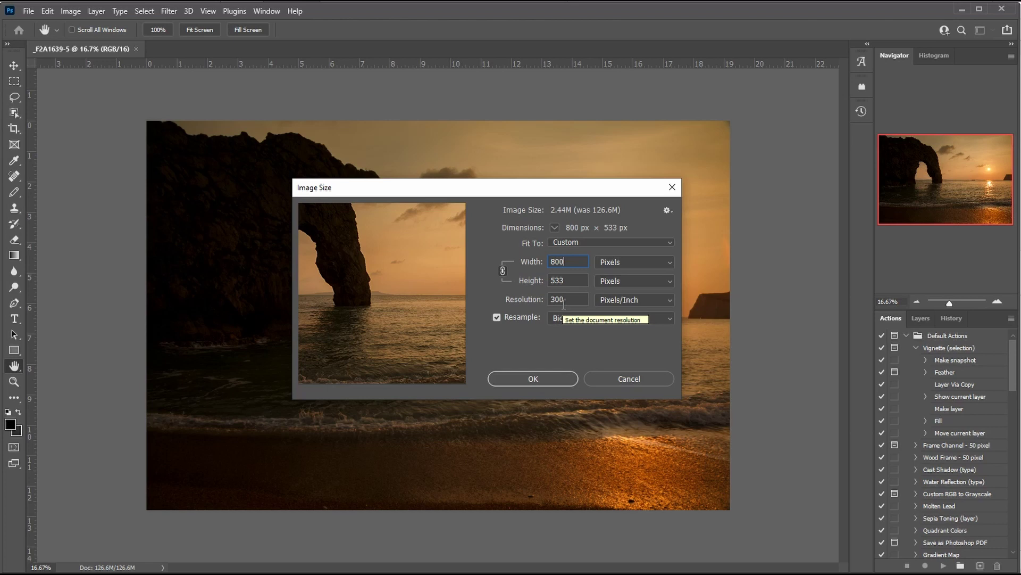
{"action": "left_click", "coordinate": [544, 378]}
{"action": "key", "text": "z"}
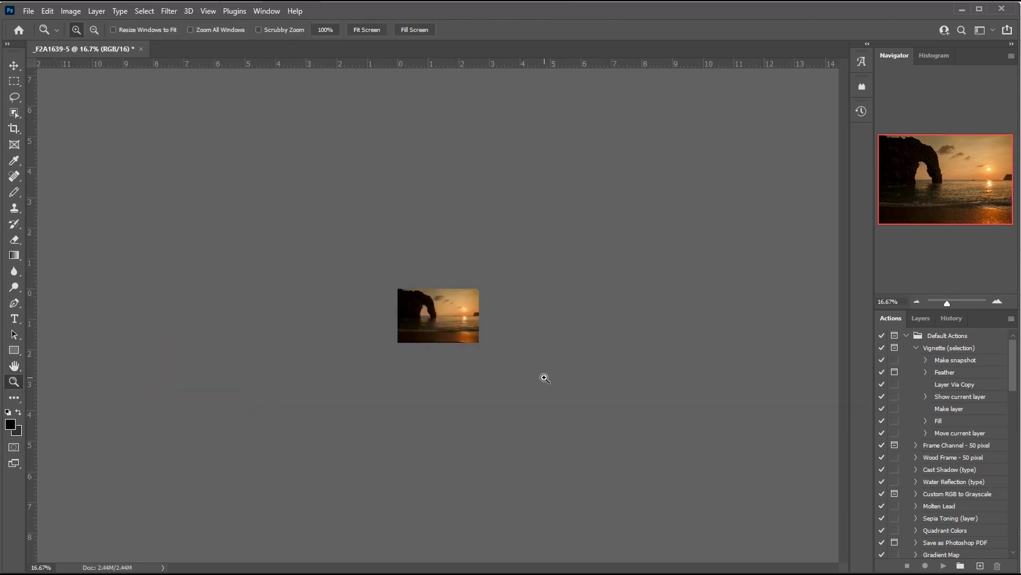
Step: Zoom the resized 800 px sunset photo to 100% actual size
{"action": "right_click", "coordinate": [456, 325]}
{"action": "left_click", "coordinate": [442, 322]}
{"action": "left_click", "coordinate": [442, 322]}
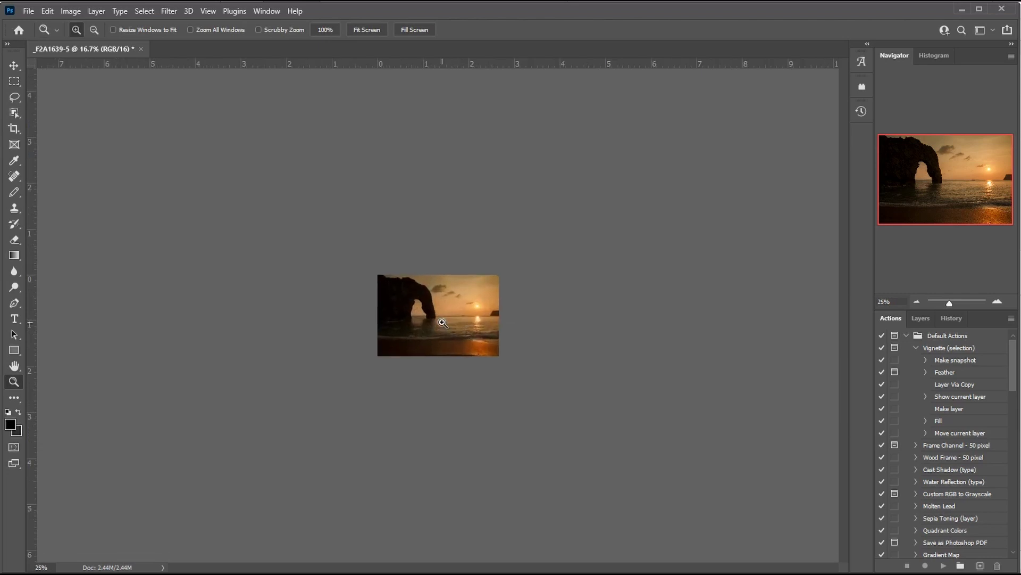
{"action": "left_click", "coordinate": [442, 323]}
{"action": "right_click", "coordinate": [442, 323]}
{"action": "left_click", "coordinate": [465, 342]}
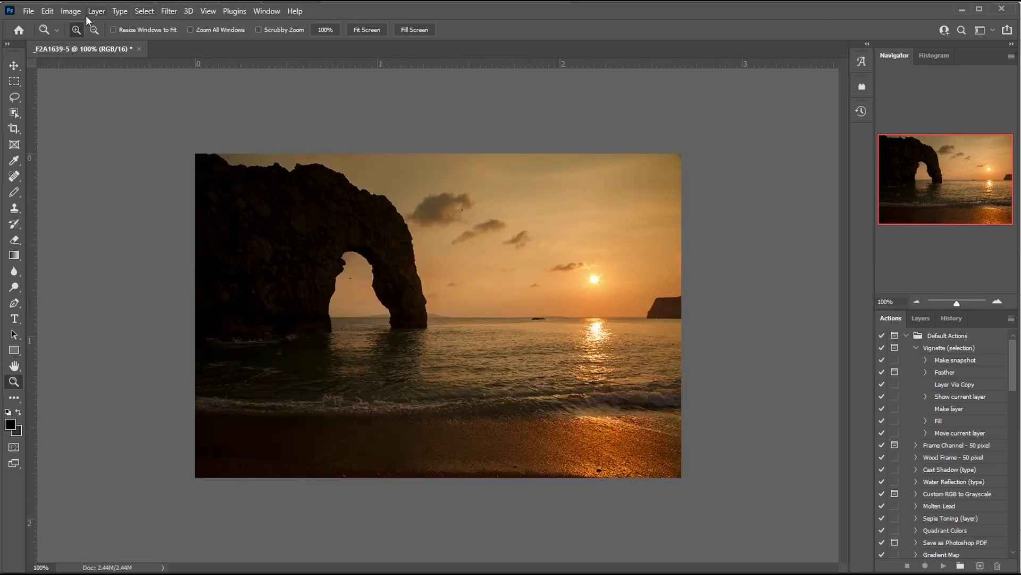
Step: Start saving the photo under a new name with File > Save As
{"action": "left_click", "coordinate": [70, 12]}
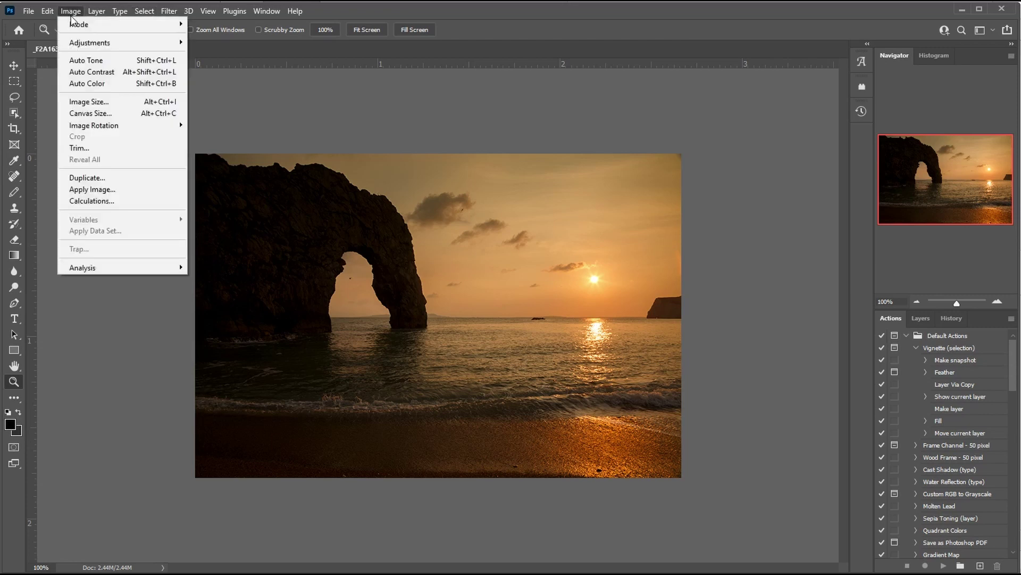
{"action": "mouse_move", "coordinate": [28, 11]}
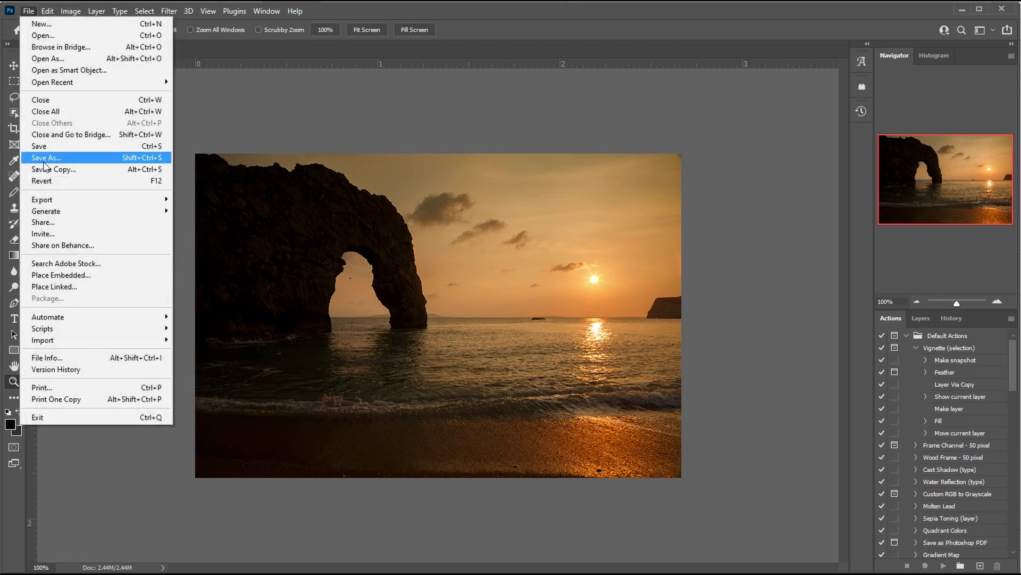
{"action": "left_click", "coordinate": [46, 161]}
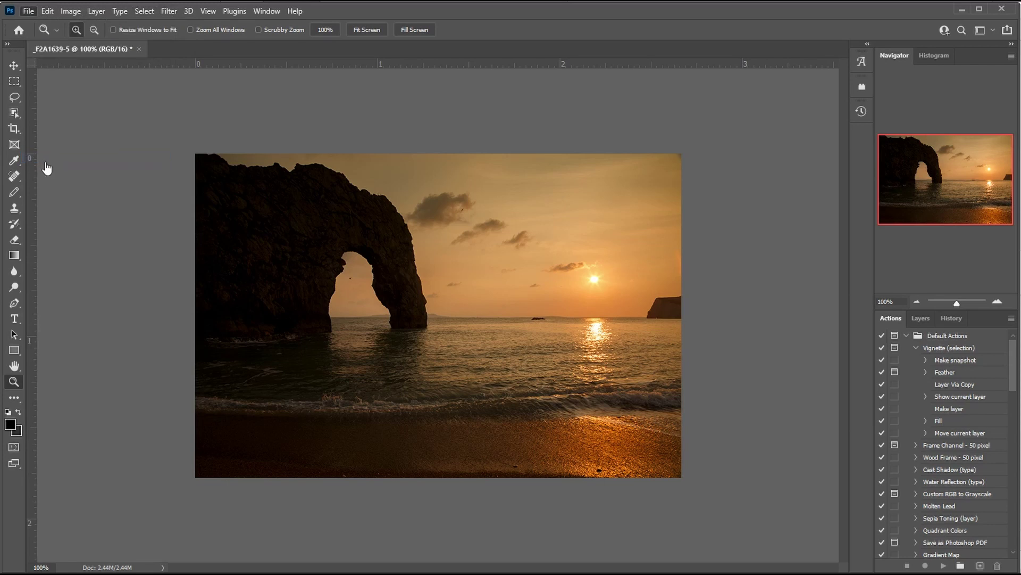
{"action": "left_click", "coordinate": [366, 478]}
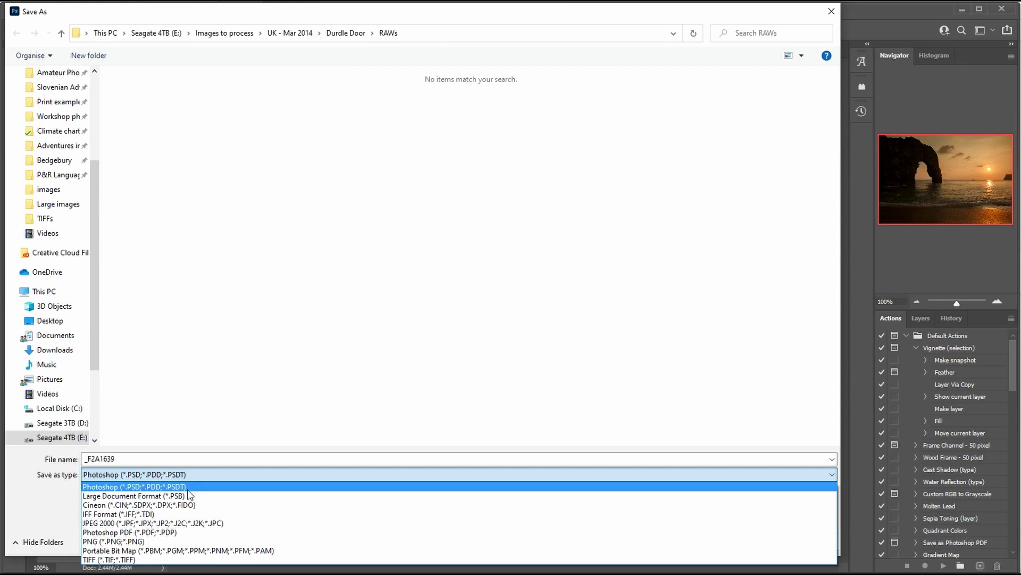
{"action": "left_click", "coordinate": [605, 357]}
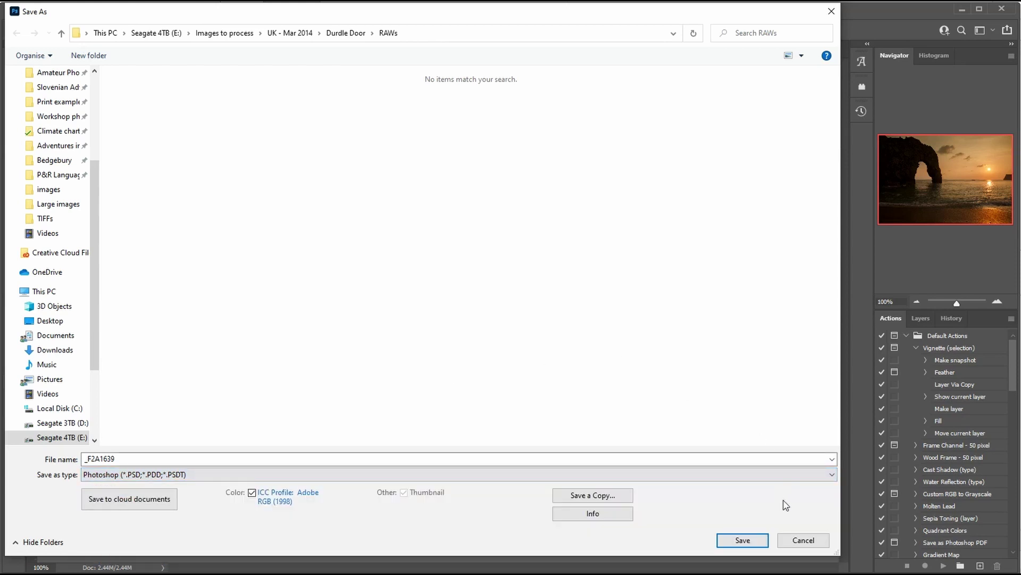
{"action": "left_click", "coordinate": [806, 540]}
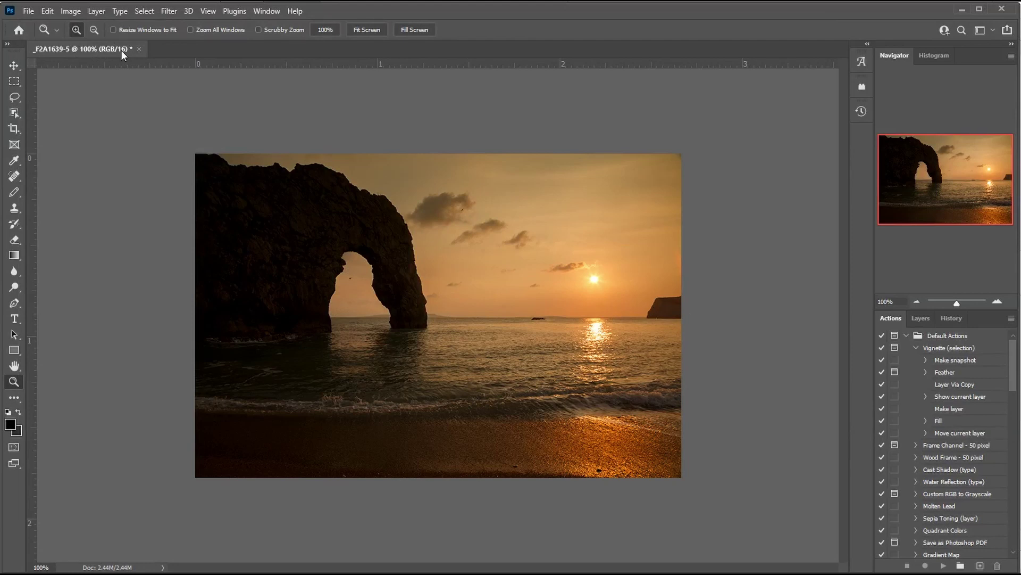
Step: Convert the photo to 8 Bits/Channel mode
{"action": "left_click", "coordinate": [71, 11]}
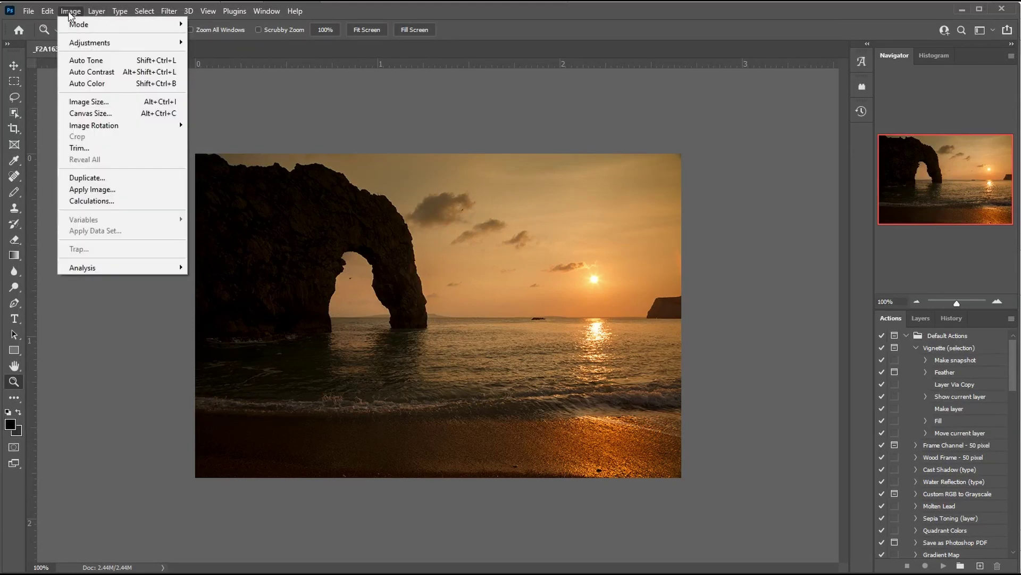
{"action": "left_click", "coordinate": [70, 12]}
{"action": "left_click", "coordinate": [70, 11]}
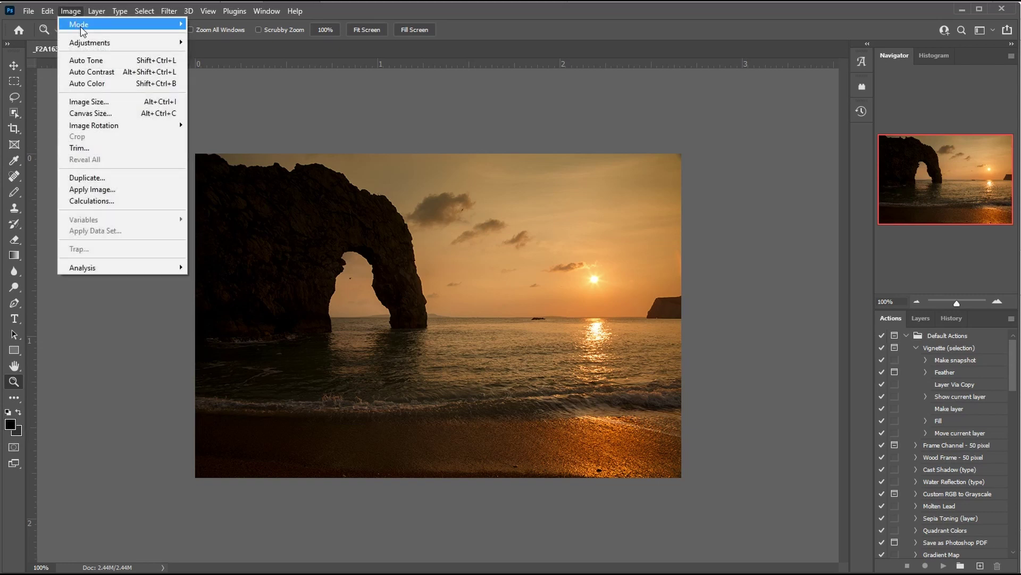
{"action": "mouse_move", "coordinate": [82, 31]}
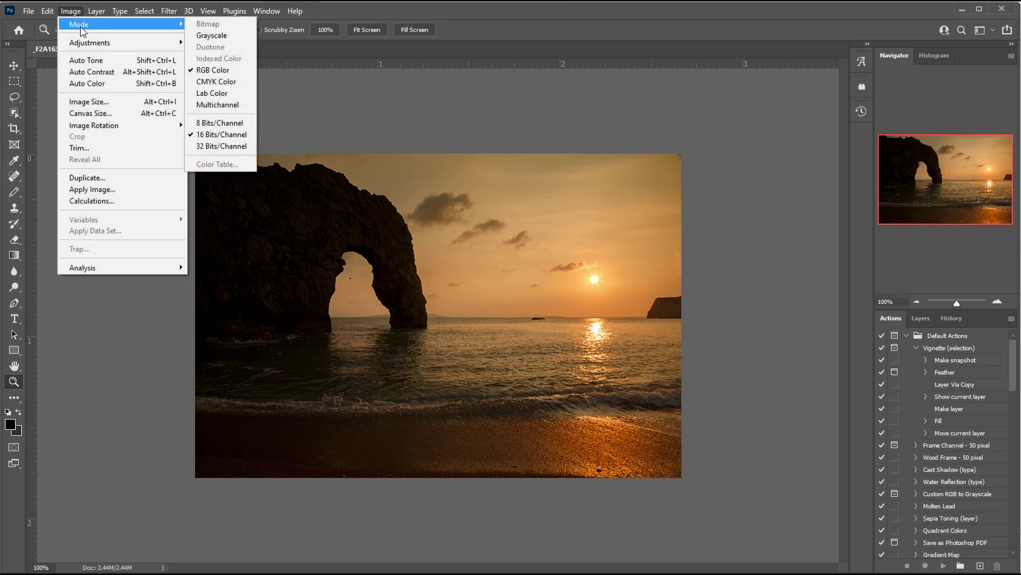
{"action": "left_click", "coordinate": [219, 123]}
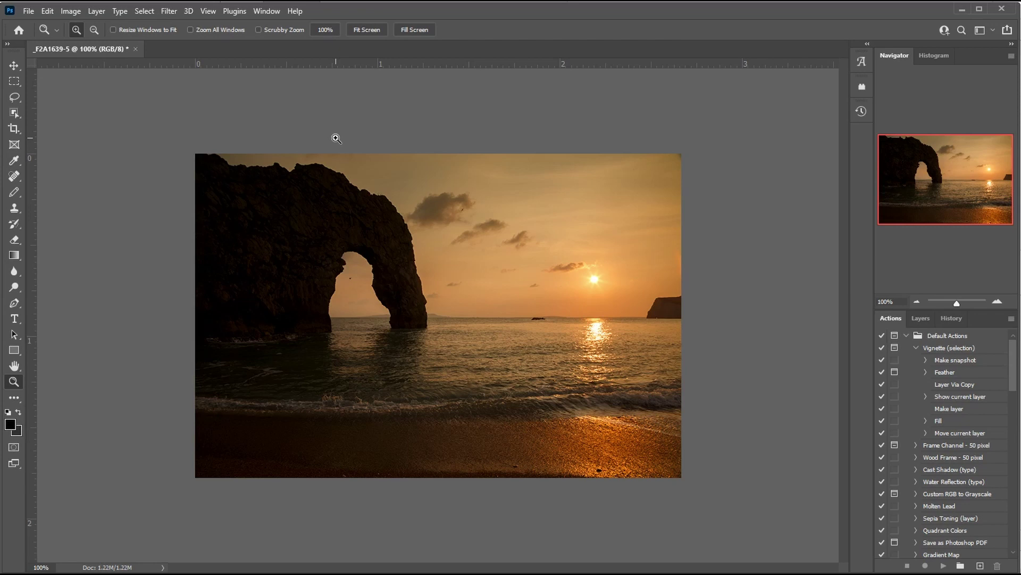
Step: Check the image mode, then open Save As in the Low res folder
{"action": "left_click", "coordinate": [71, 10]}
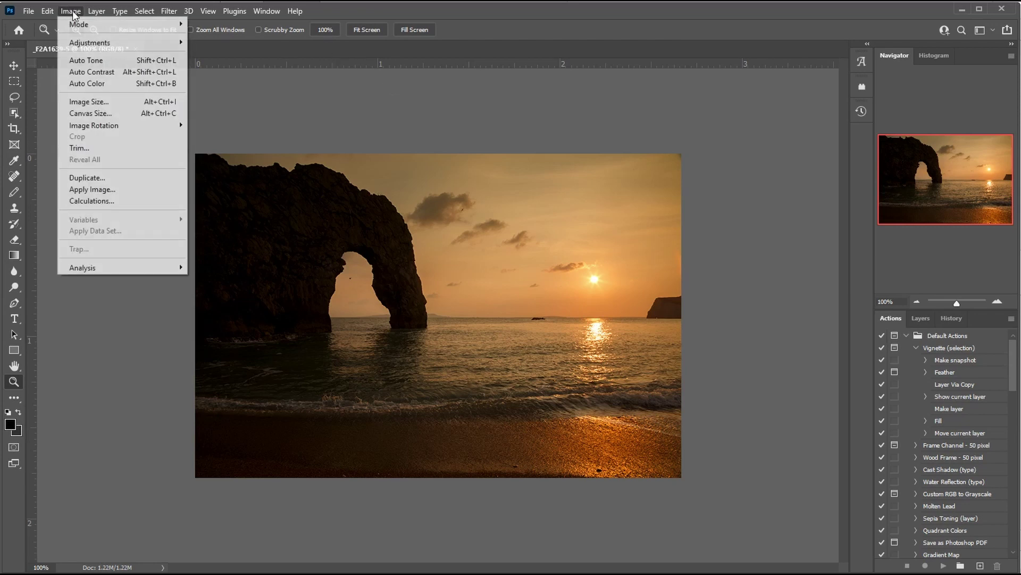
{"action": "mouse_move", "coordinate": [99, 26]}
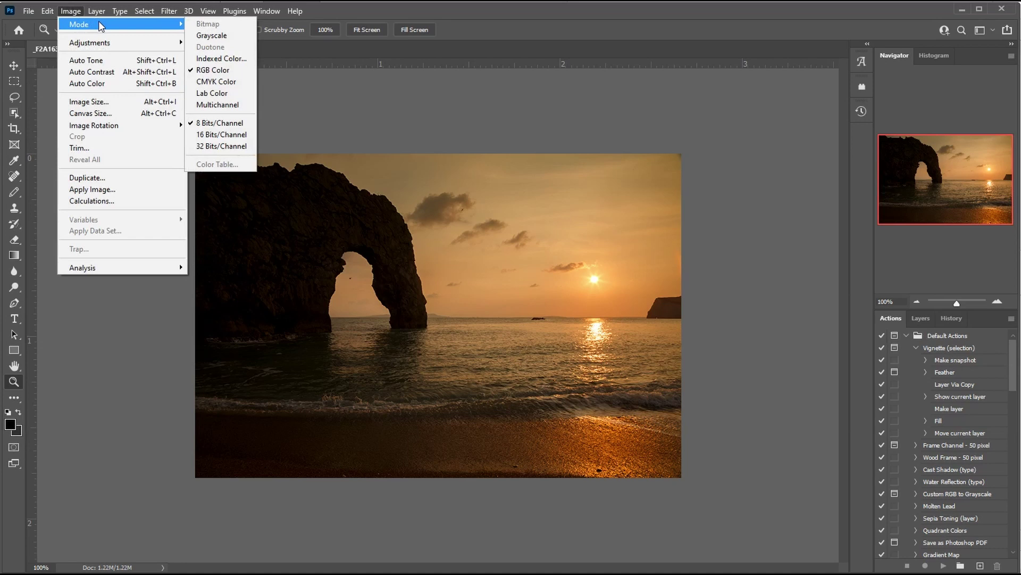
{"action": "mouse_move", "coordinate": [27, 11]}
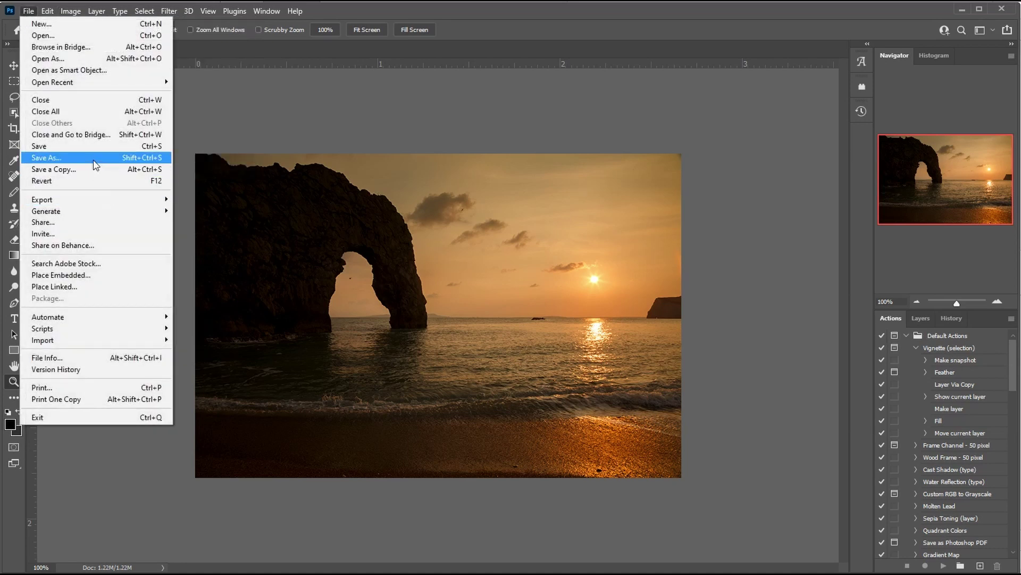
{"action": "left_click", "coordinate": [94, 160]}
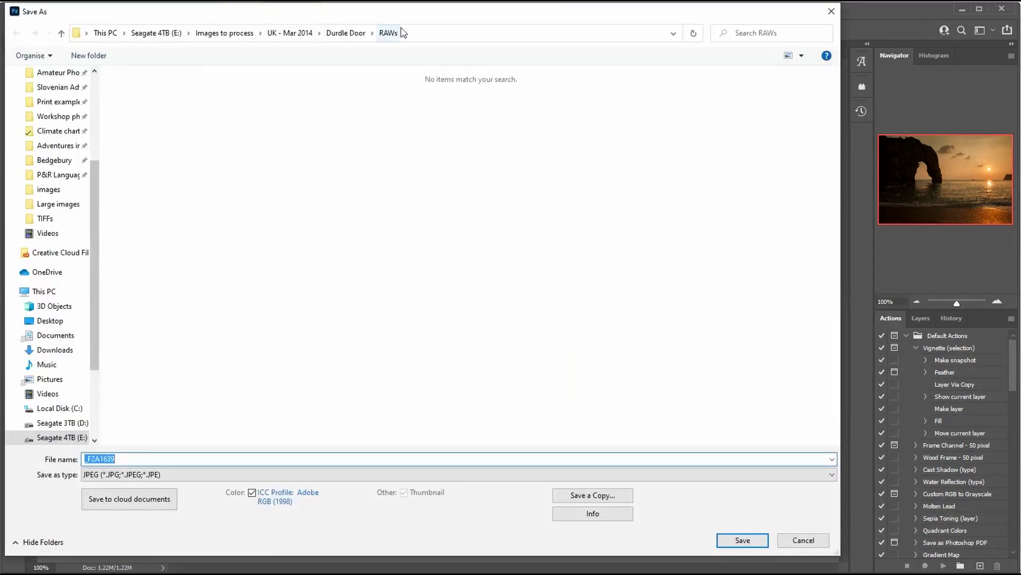
{"action": "left_click", "coordinate": [350, 34]}
{"action": "double_click", "coordinate": [146, 107]}
Step: Save as _F2A1639-300ppi.jpg, a JPEG at Maximum quality 12
{"action": "left_click", "coordinate": [179, 459]}
{"action": "double_click", "coordinate": [180, 458]}
{"action": "left_click", "coordinate": [168, 457]}
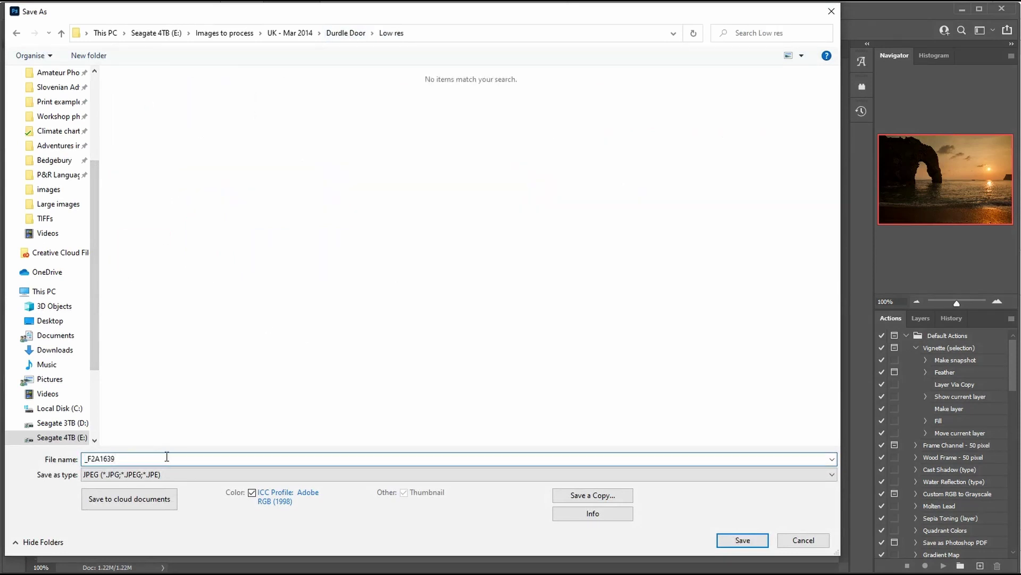
{"action": "type", "text": "-300ppi"}
{"action": "left_click", "coordinate": [737, 541]}
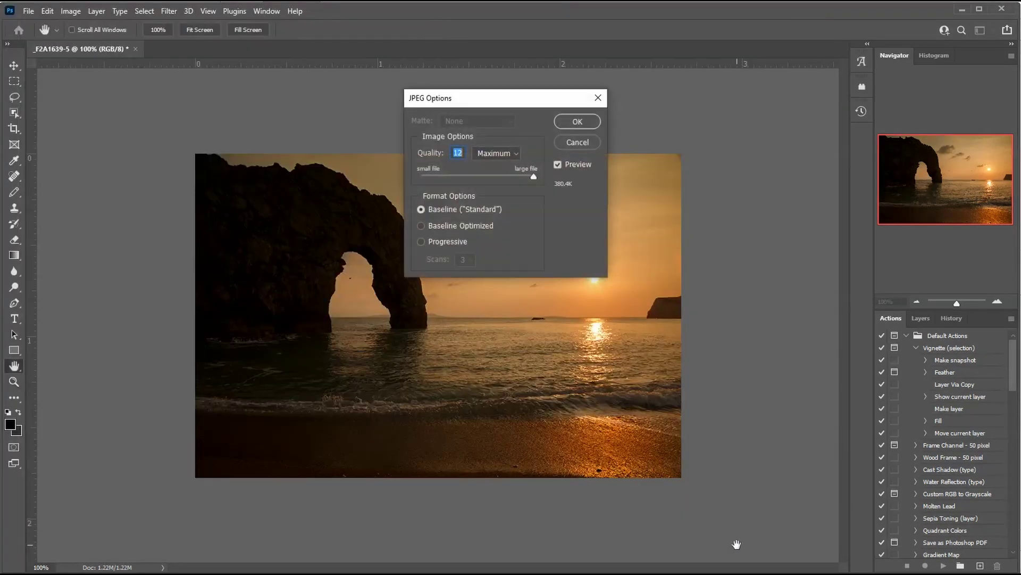
{"action": "key", "text": "z"}
{"action": "left_click", "coordinate": [583, 122]}
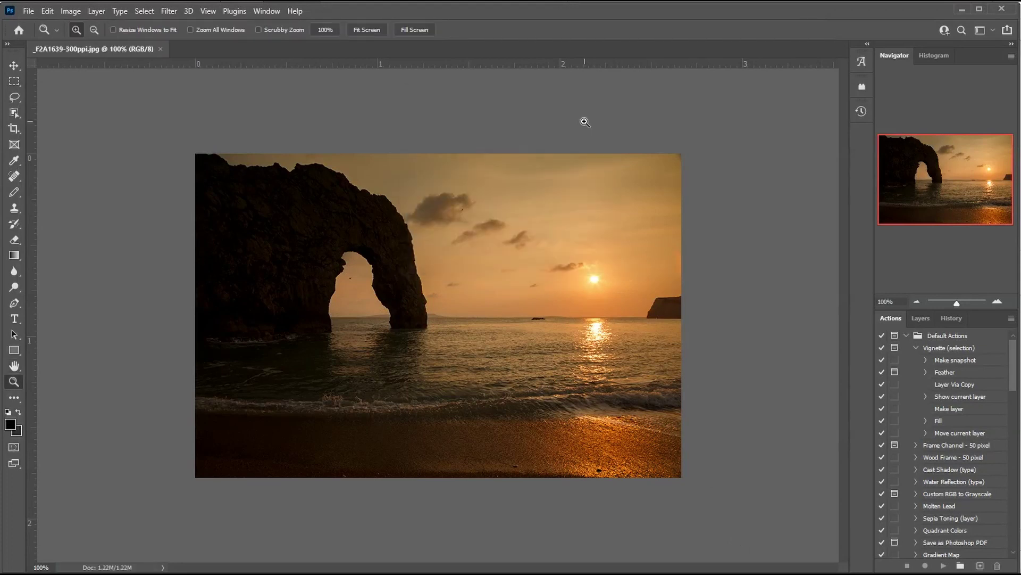
Step: Set resolution to 72 ppi without resampling, keeping 800 × 533 px (28.22 × 18.8 cm)
{"action": "left_click", "coordinate": [71, 11]}
{"action": "left_click", "coordinate": [148, 102]}
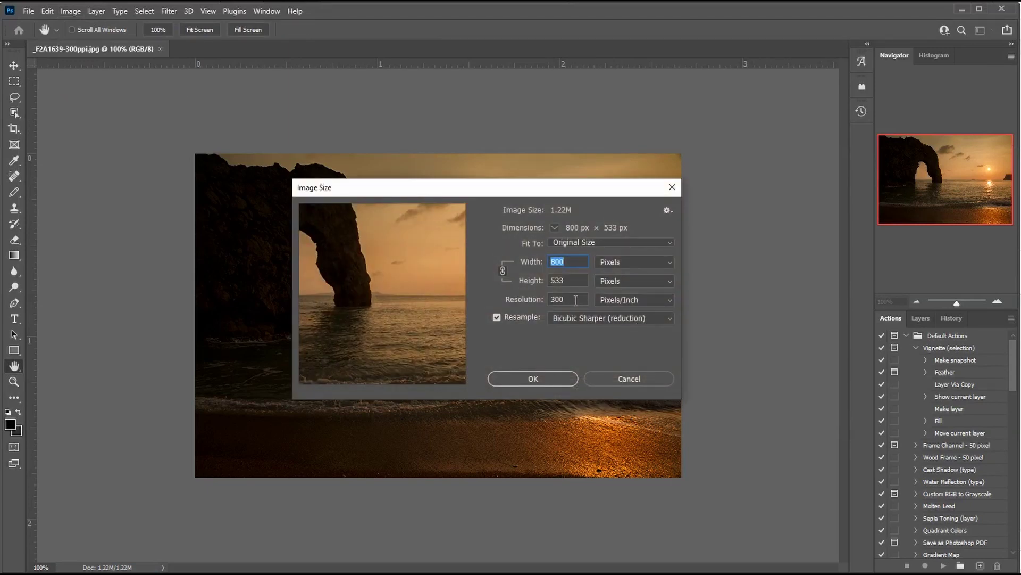
{"action": "left_click", "coordinate": [506, 316]}
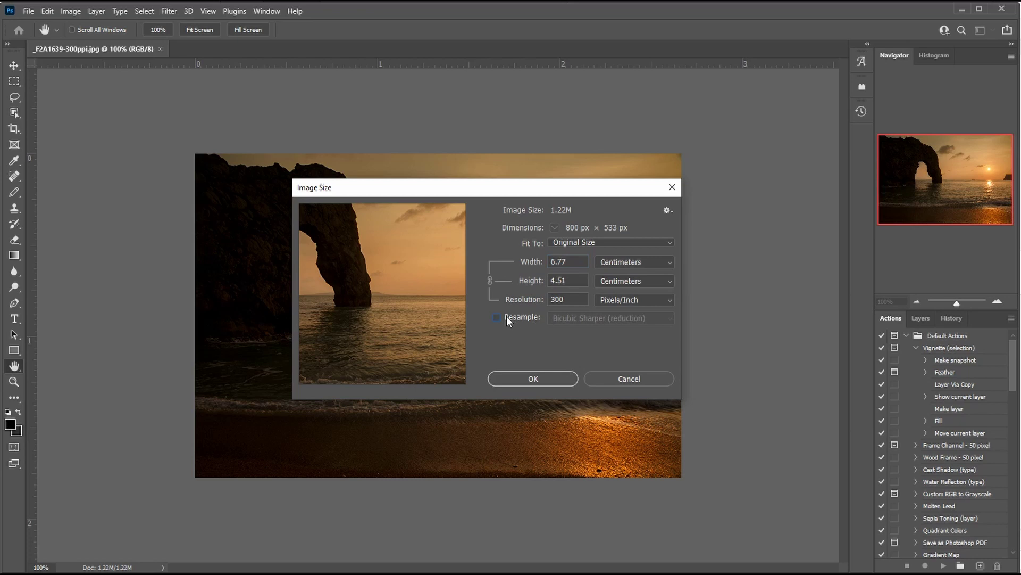
{"action": "key", "text": "shift+Tab"}
{"action": "key", "text": "shift+Tab"}
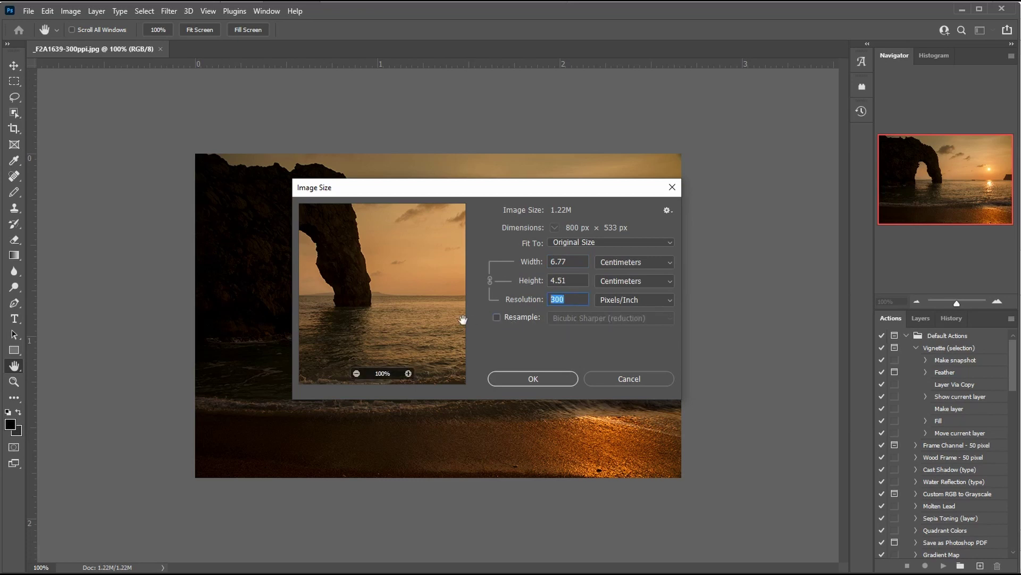
{"action": "type", "text": "72"}
{"action": "left_click", "coordinate": [503, 317]}
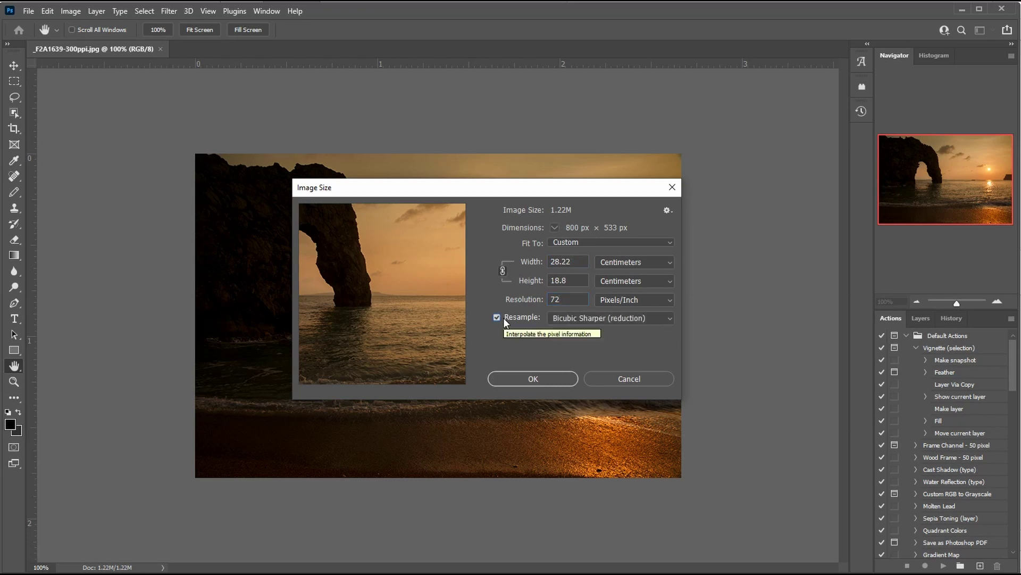
{"action": "left_click", "coordinate": [632, 265]}
{"action": "left_click", "coordinate": [633, 283]}
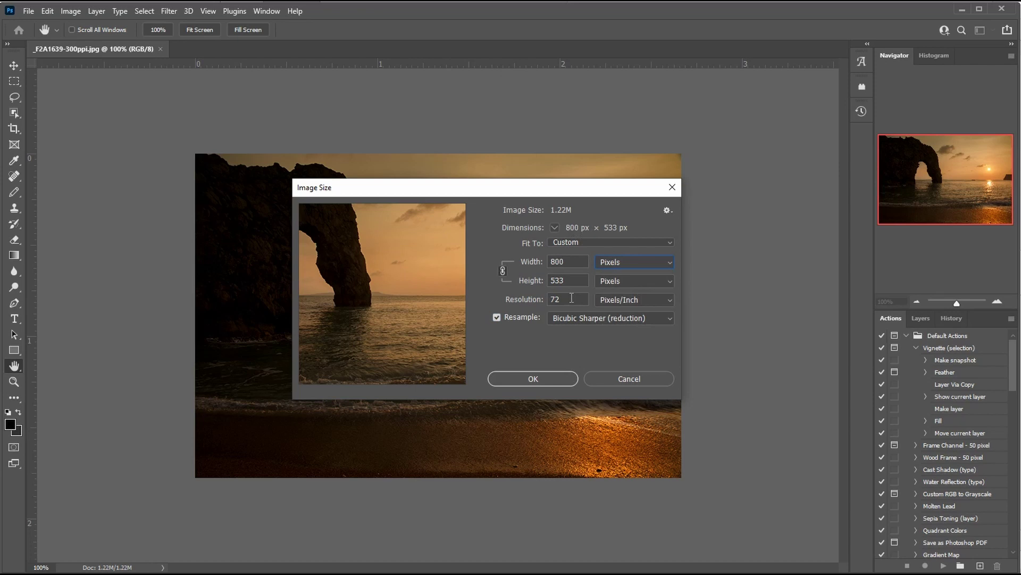
{"action": "left_click", "coordinate": [504, 317]}
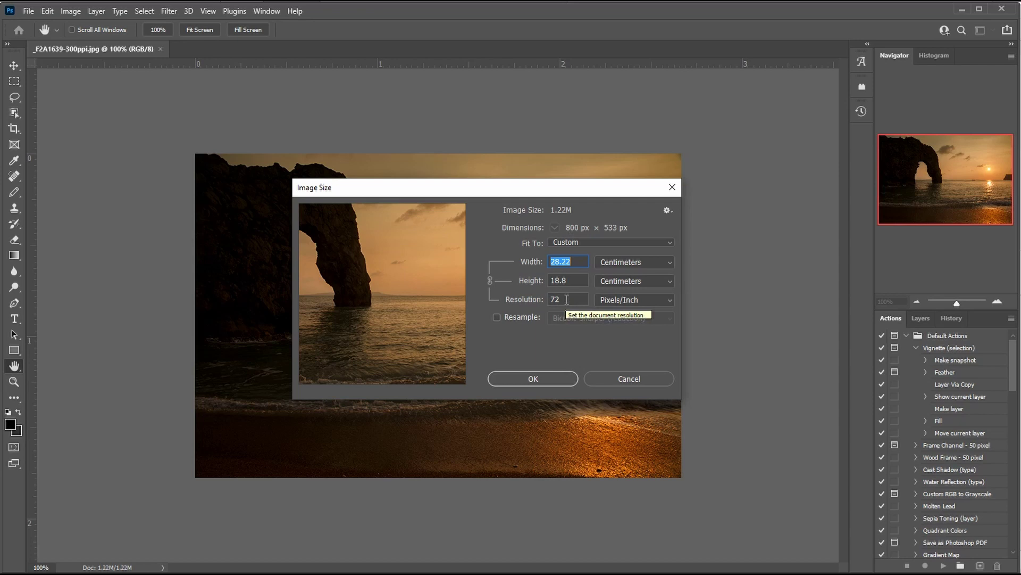
{"action": "left_click", "coordinate": [544, 377]}
Step: Save a copy named _F2A1639-72ppi.jpg at maximum JPEG quality in Low res
{"action": "key", "text": "z"}
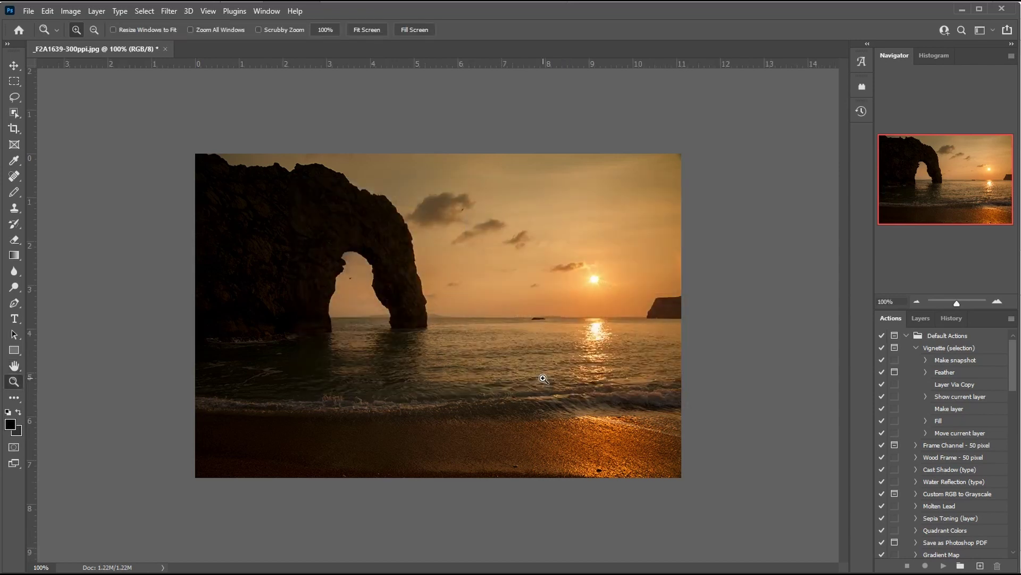
{"action": "left_click", "coordinate": [25, 12]}
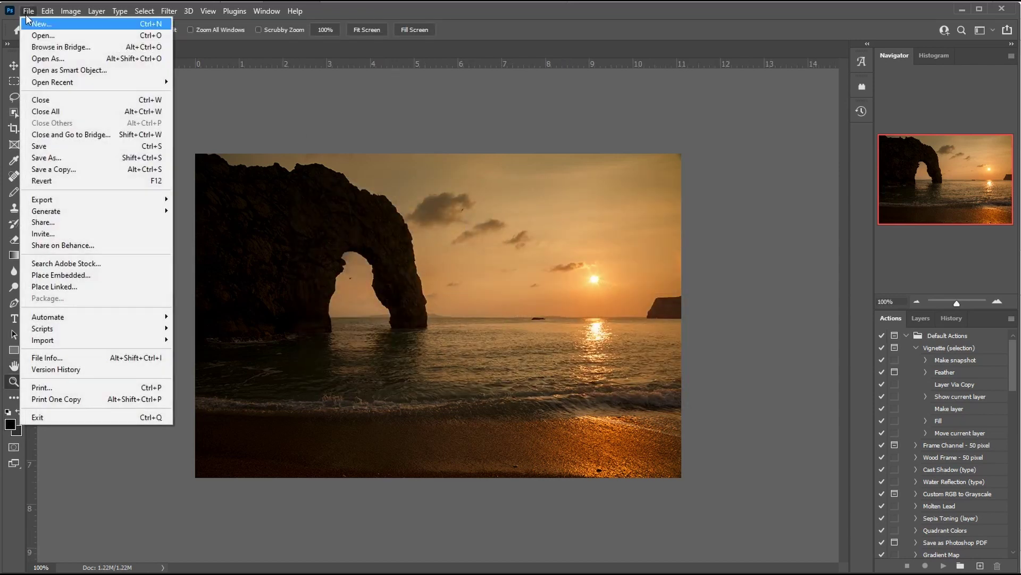
{"action": "left_click", "coordinate": [80, 160]}
{"action": "left_click", "coordinate": [171, 458]}
{"action": "key", "text": "Left"}
{"action": "key", "text": "BackSpace"}
{"action": "key", "text": "BackSpace"}
{"action": "key", "text": "BackSpace"}
{"action": "type", "text": "72"}
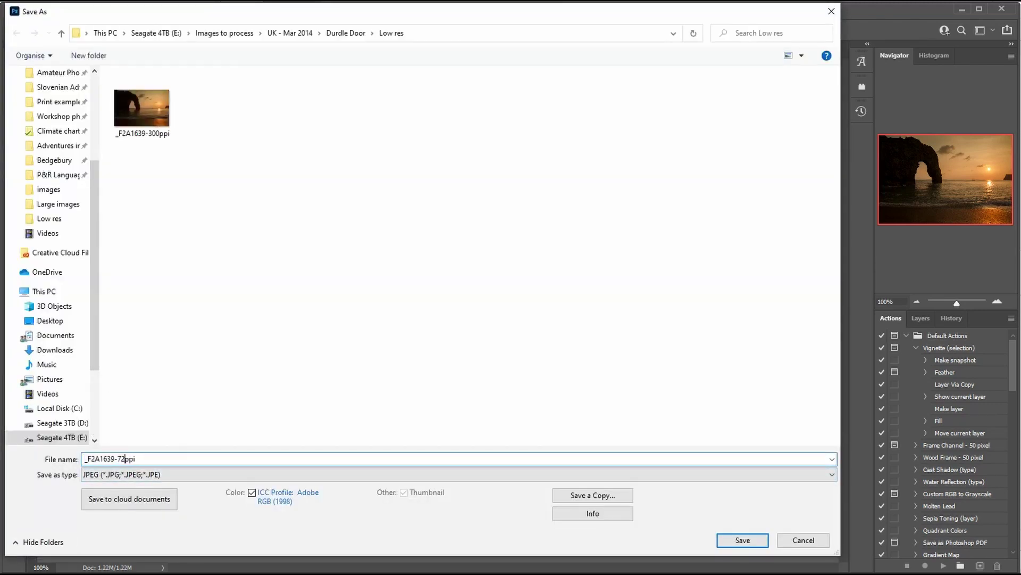
{"action": "left_click", "coordinate": [724, 539]}
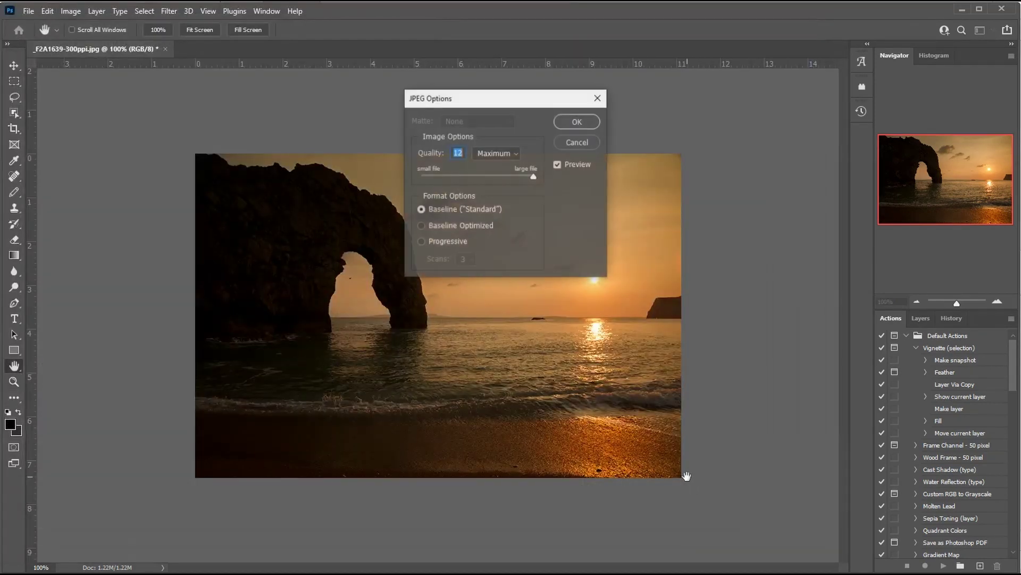
{"action": "left_click", "coordinate": [572, 121]}
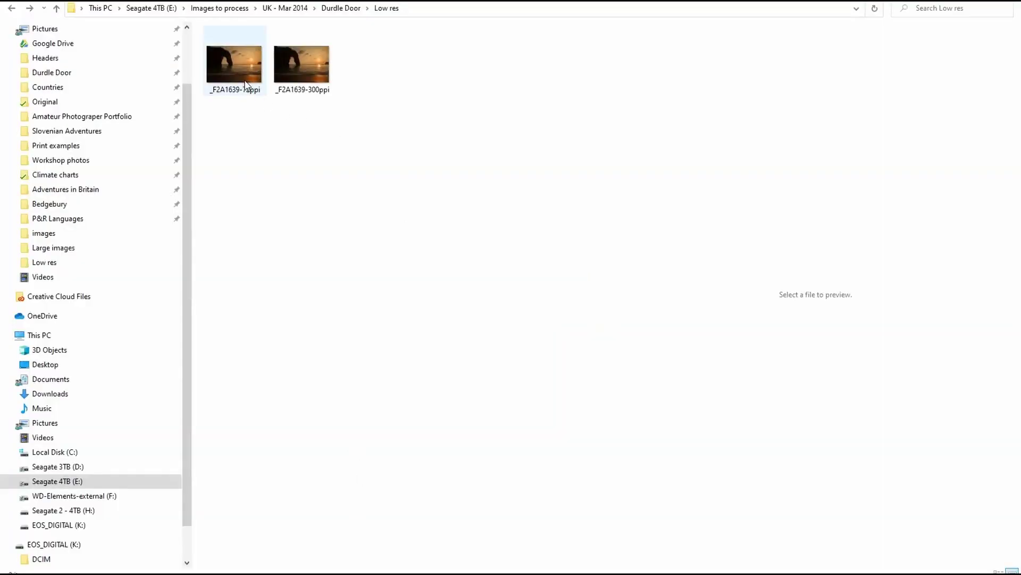
Step: Open _F2A1639-72ppi.jpg in Firefox using Open with > Choose another app
{"action": "left_click", "coordinate": [245, 84]}
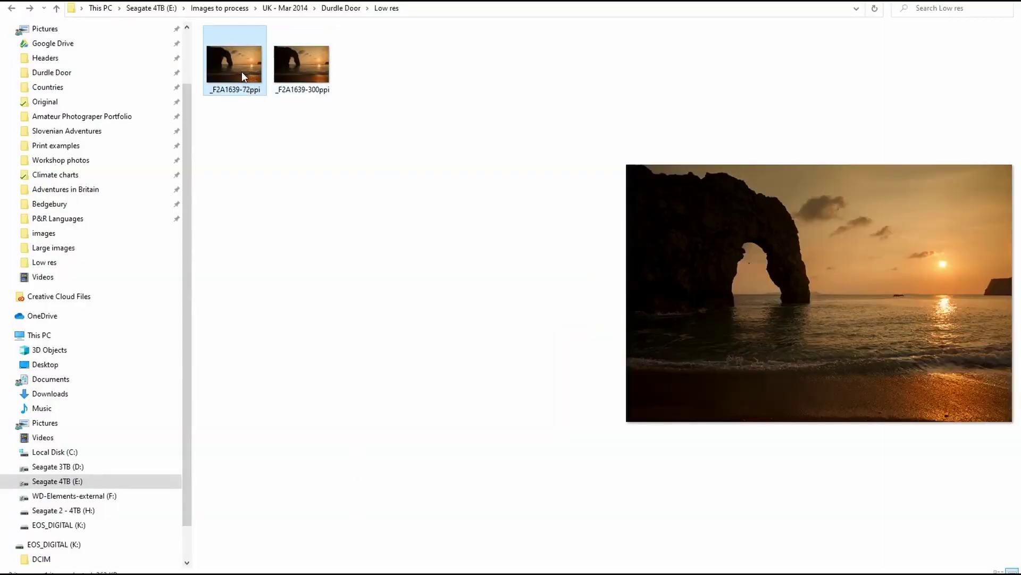
{"action": "right_click", "coordinate": [241, 71]}
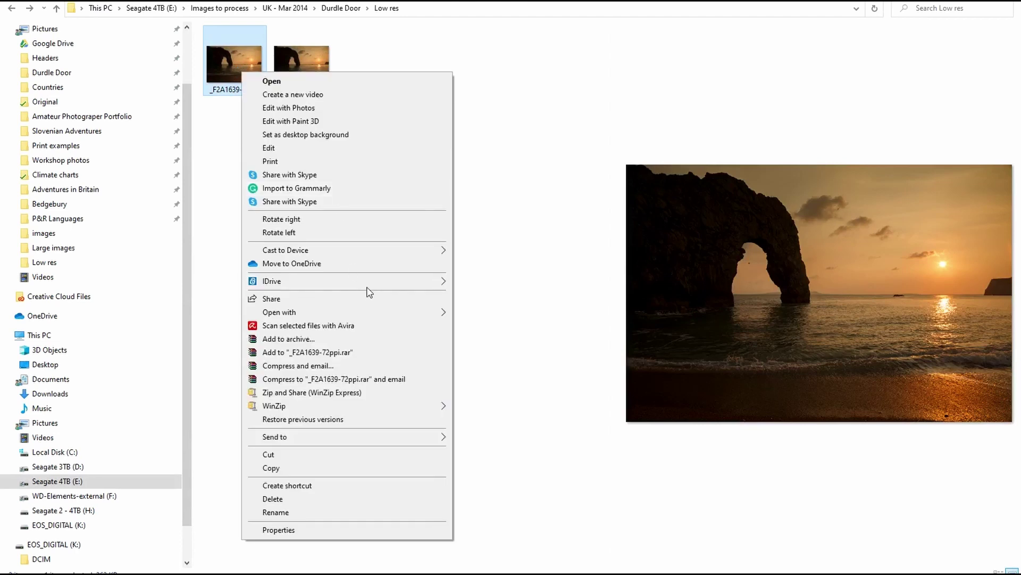
{"action": "mouse_move", "coordinate": [383, 314]}
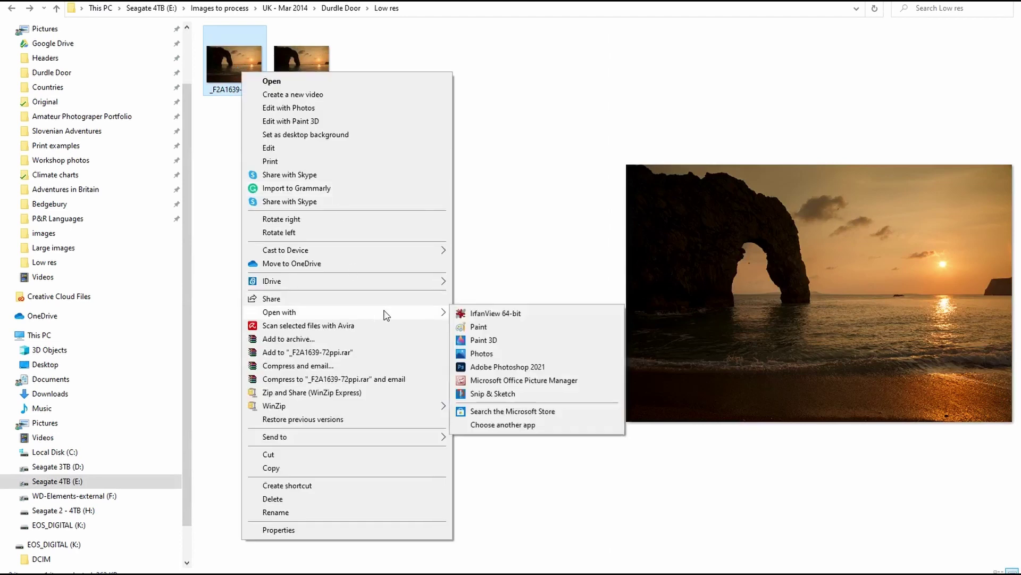
{"action": "left_click", "coordinate": [518, 425]}
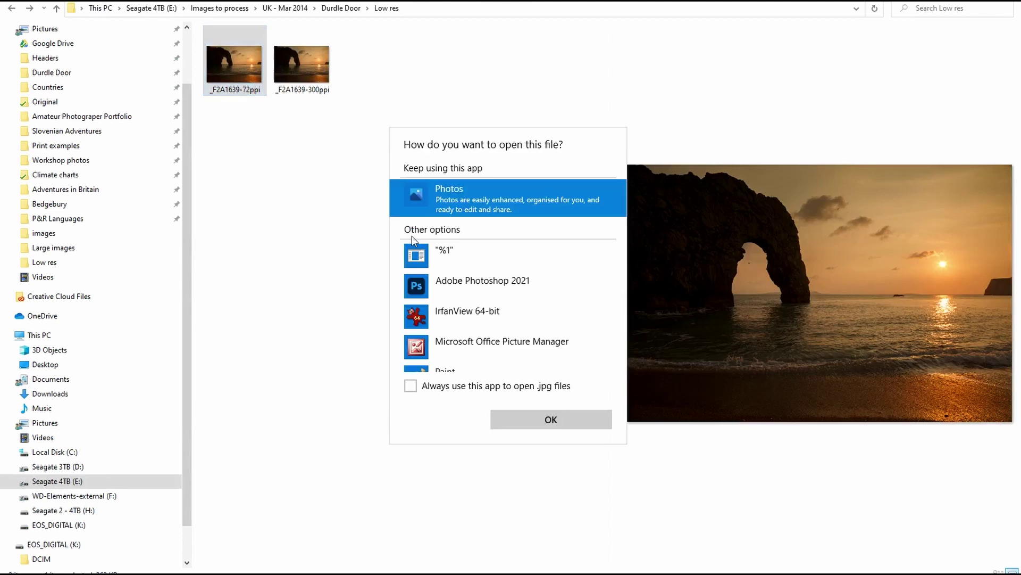
{"action": "scroll", "coordinate": [505, 301], "scroll_direction": "down", "scroll_amount": 5}
{"action": "left_click", "coordinate": [442, 353]}
{"action": "scroll", "coordinate": [493, 346], "scroll_direction": "down", "scroll_amount": 3}
{"action": "scroll", "coordinate": [490, 339], "scroll_direction": "down", "scroll_amount": 5}
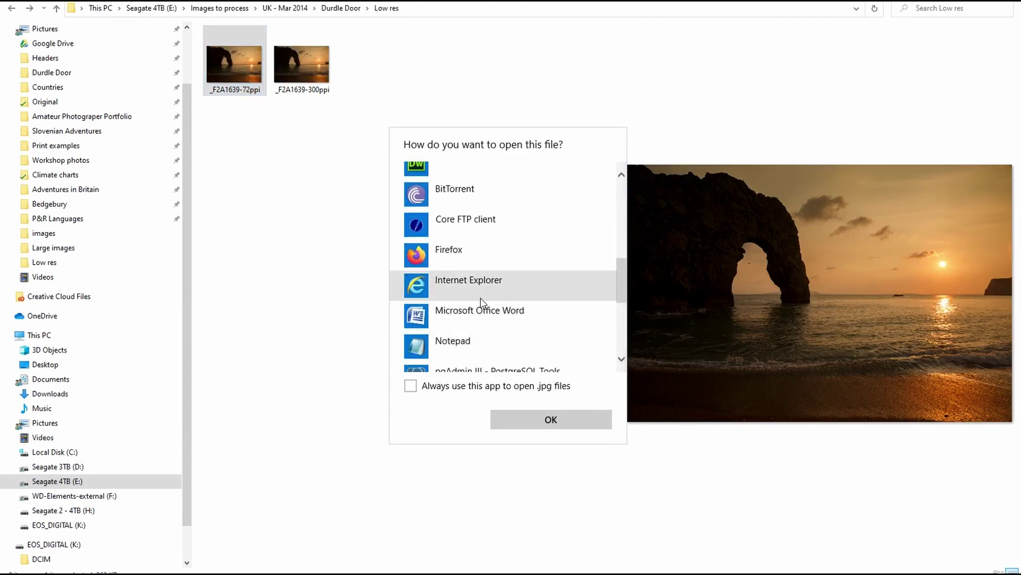
{"action": "left_click", "coordinate": [477, 289]}
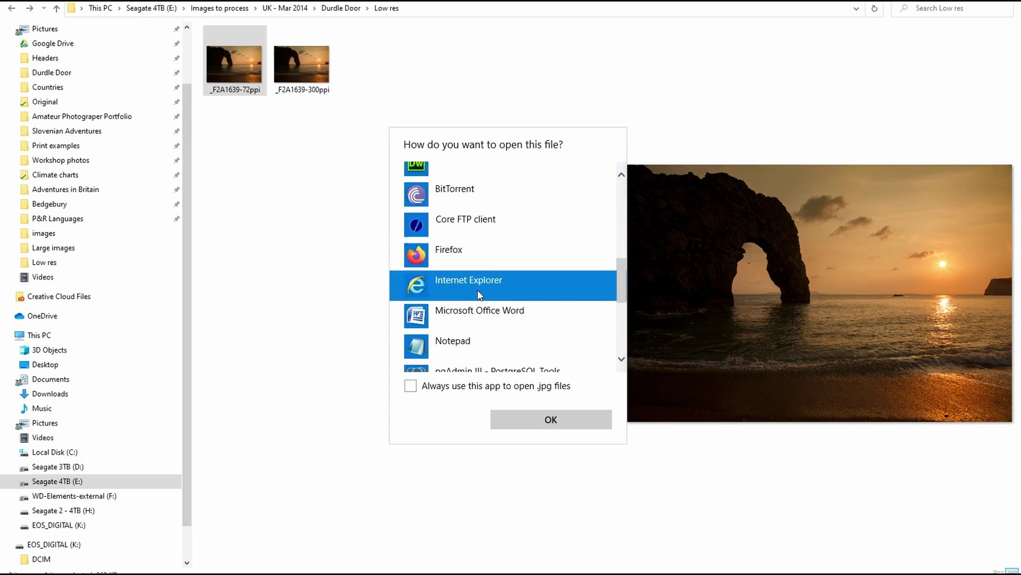
{"action": "left_click", "coordinate": [468, 246]}
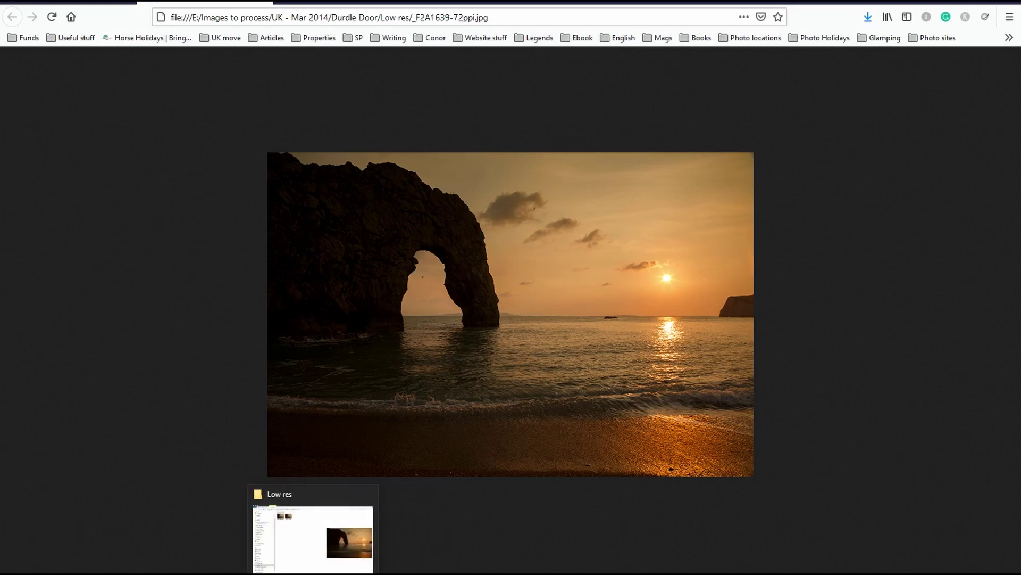
{"action": "left_click", "coordinate": [385, 494]}
Step: Choose Firefox as the app to open _F2A1639-300ppi.jpg
{"action": "right_click", "coordinate": [305, 72]}
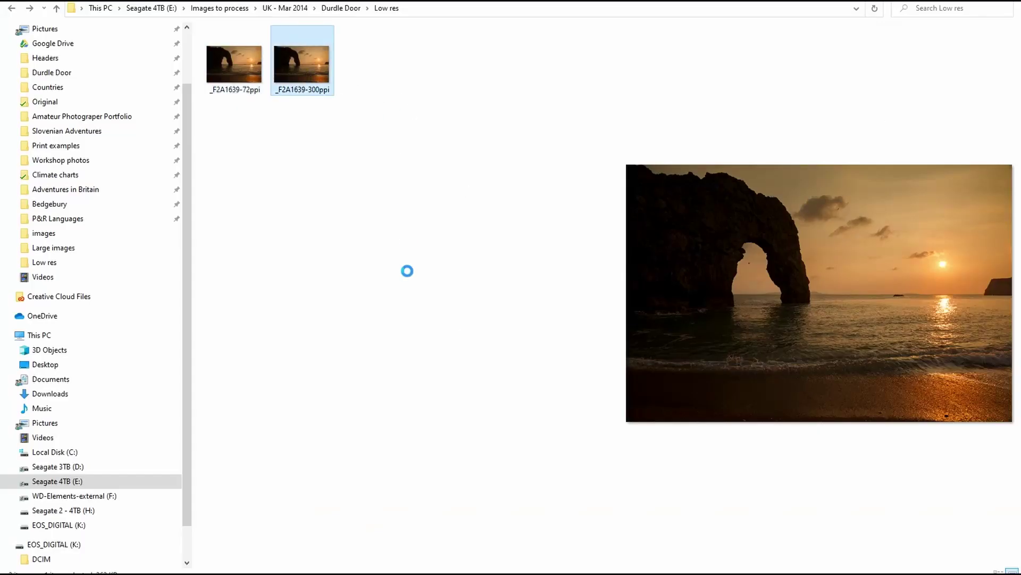
{"action": "mouse_move", "coordinate": [432, 313]}
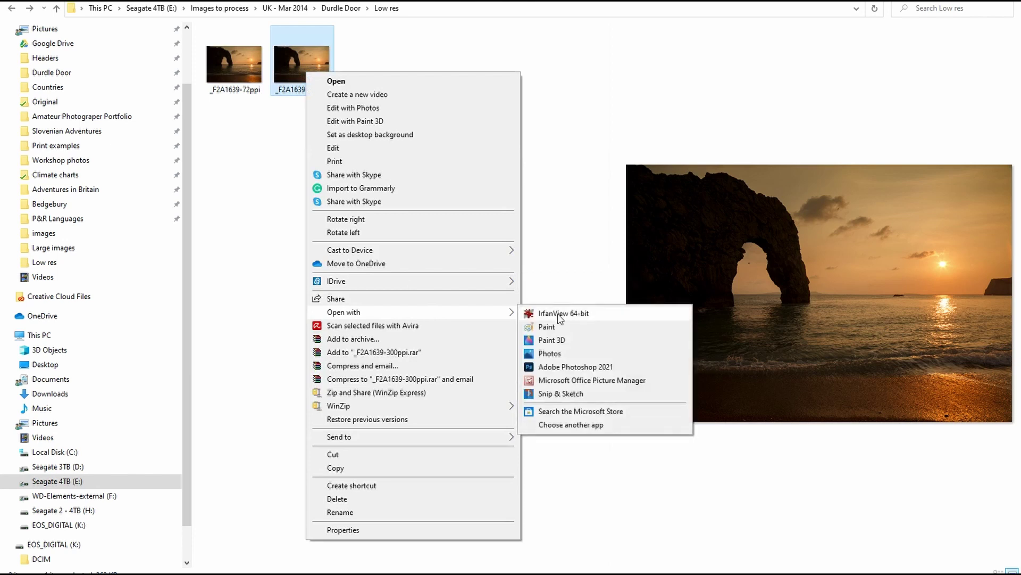
{"action": "left_click", "coordinate": [592, 425]}
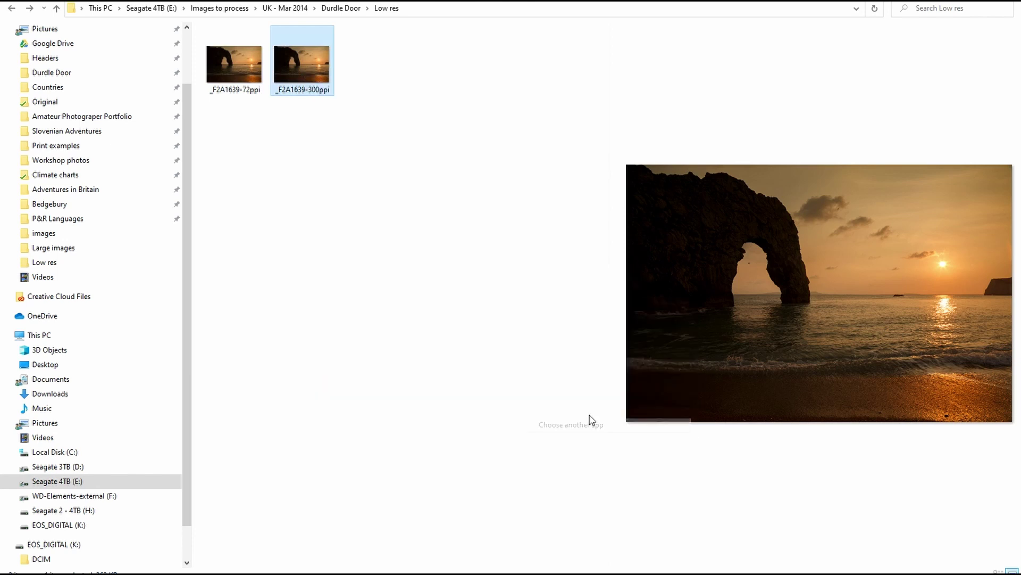
{"action": "scroll", "coordinate": [452, 373], "scroll_direction": "down", "scroll_amount": 4}
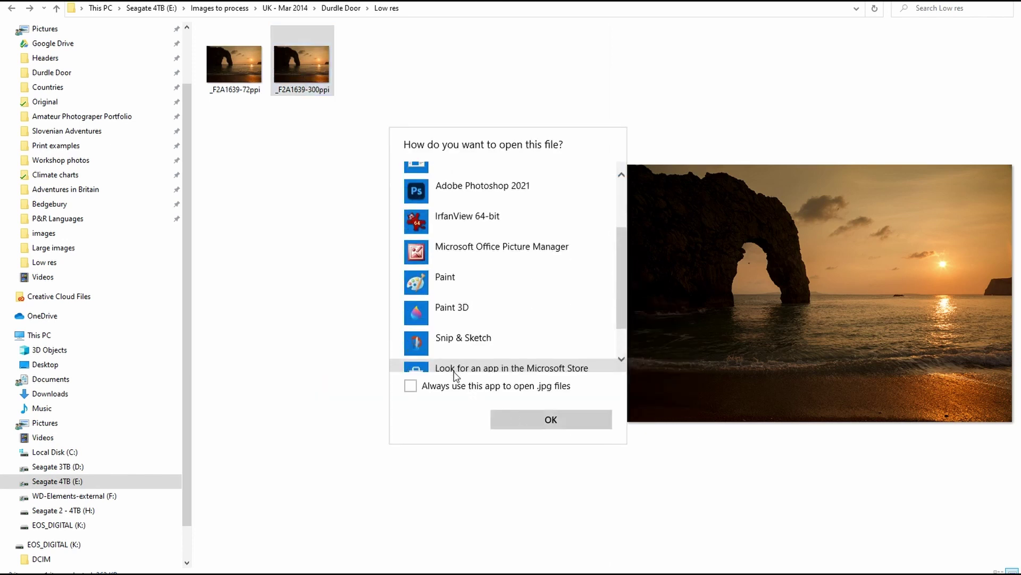
{"action": "left_click", "coordinate": [456, 353]}
{"action": "scroll", "coordinate": [464, 351], "scroll_direction": "down", "scroll_amount": 5}
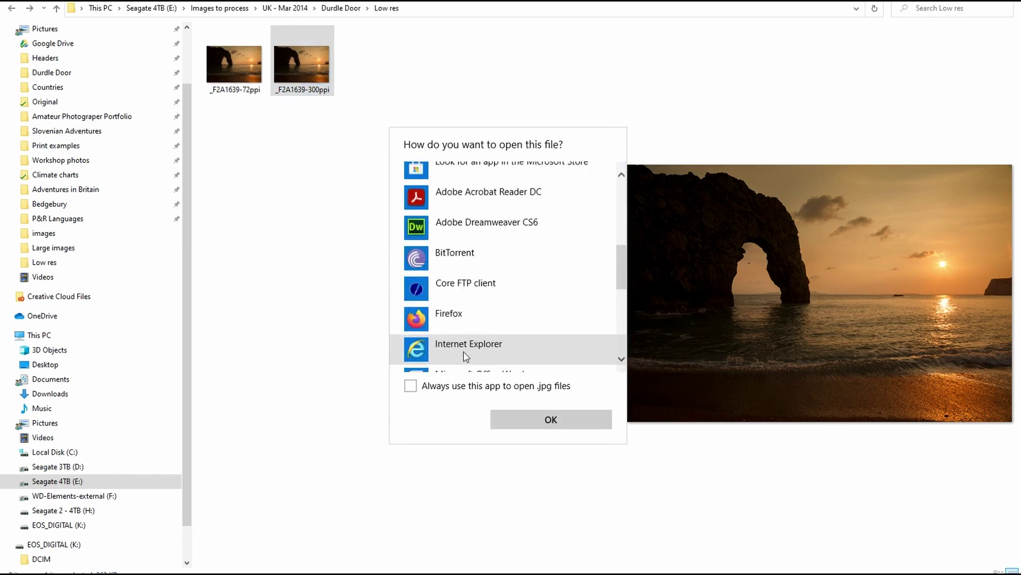
{"action": "left_click", "coordinate": [463, 313]}
Step: Open the 300ppi JPEG in Firefox, compare it with the 72ppi tab, return to Photoshop
{"action": "left_click", "coordinate": [554, 417]}
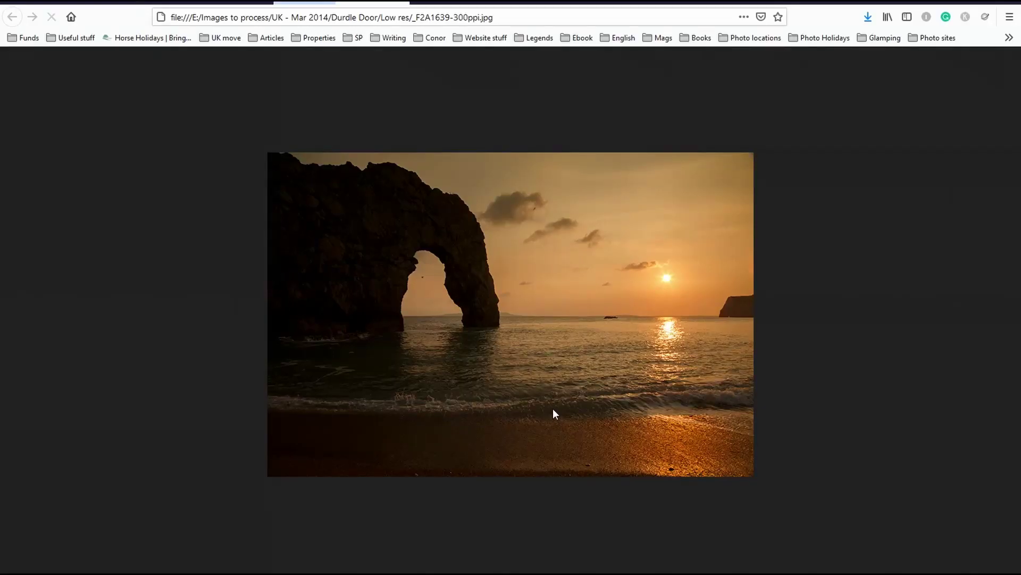
{"action": "key", "text": "ctrl+shift+Tab"}
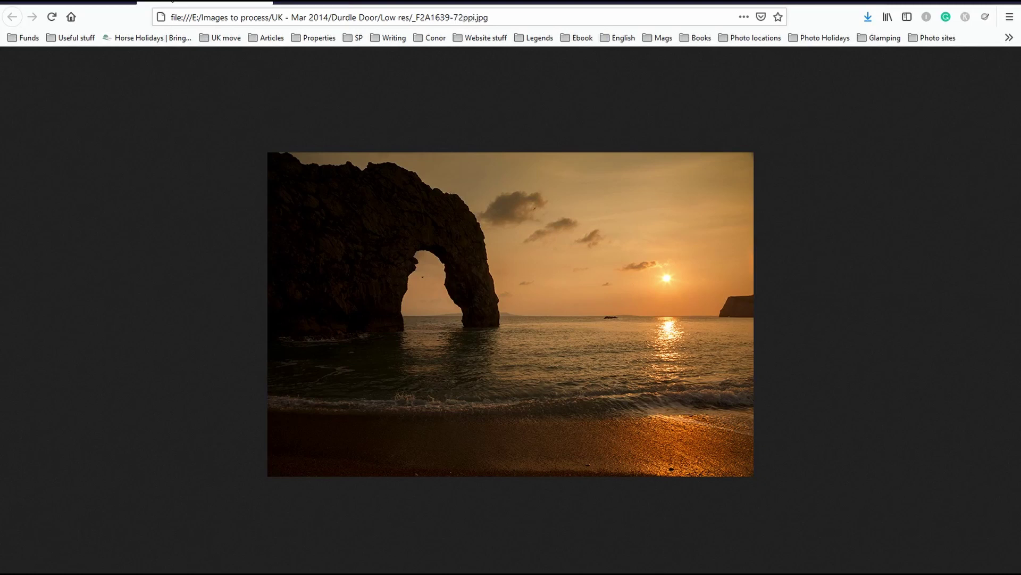
{"action": "key", "text": "ctrl+Tab"}
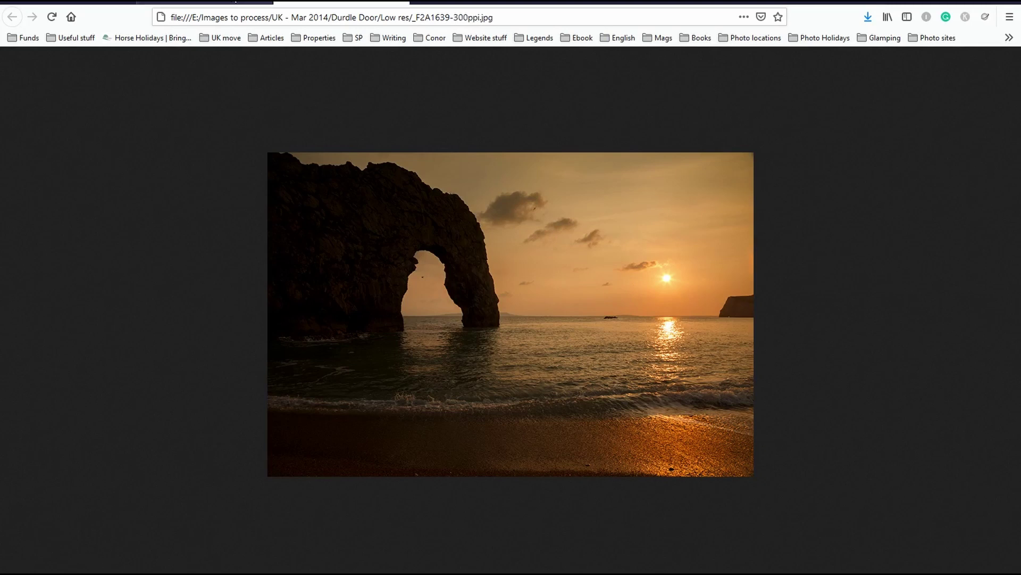
{"action": "key", "text": "ctrl+shift+Tab"}
{"action": "key", "text": "ctrl+Tab"}
{"action": "key", "text": "alt+Tab"}
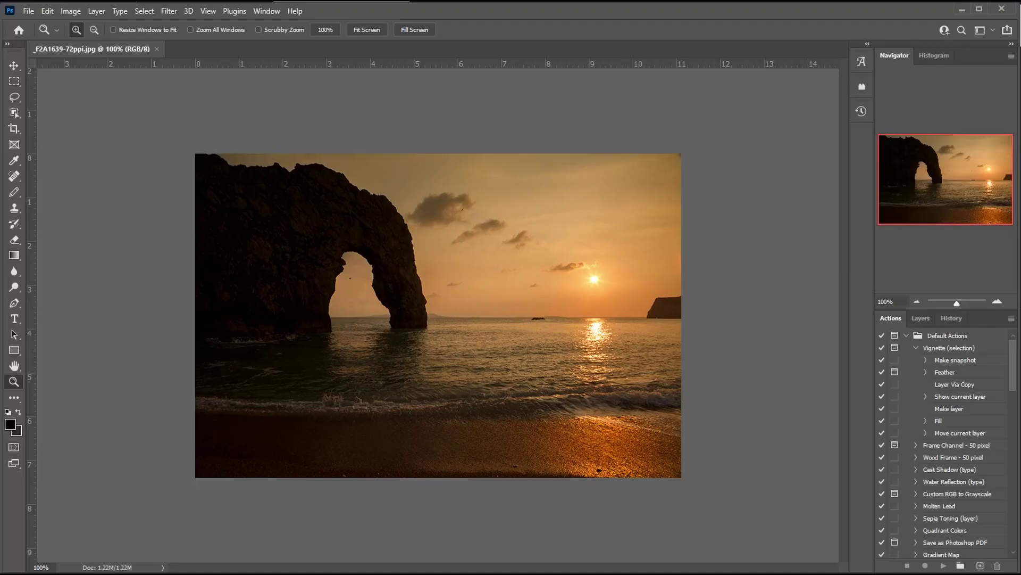
Step: Resample the photo to 400 px wide (400 × 267 px) in Image Size
{"action": "left_click", "coordinate": [71, 12]}
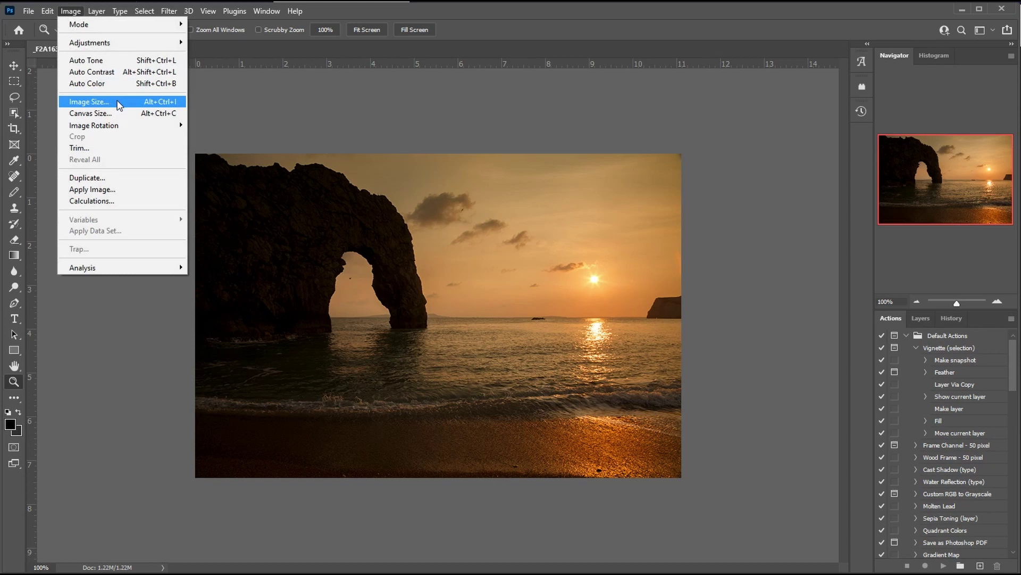
{"action": "left_click", "coordinate": [89, 102]}
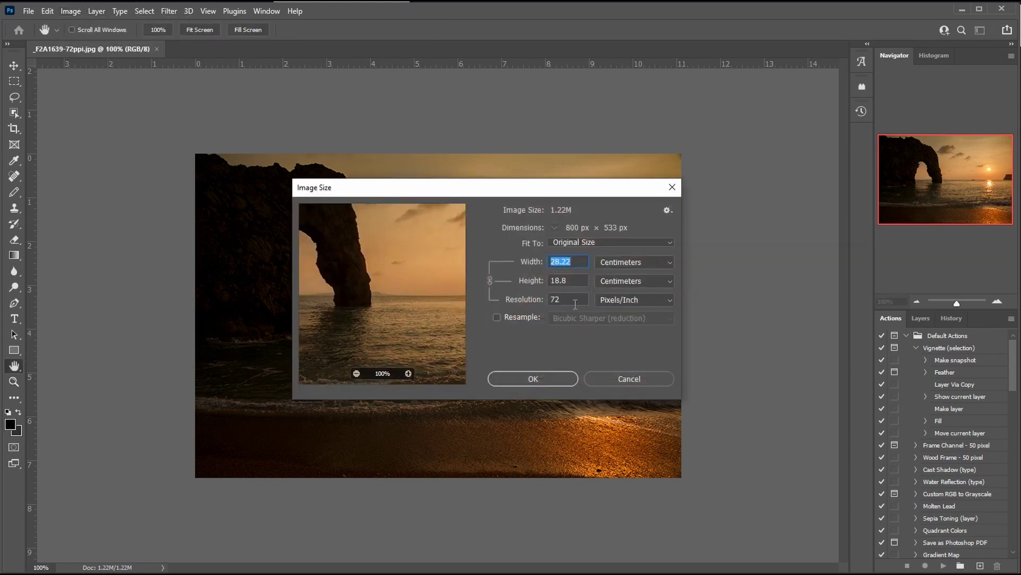
{"action": "left_click", "coordinate": [507, 320]}
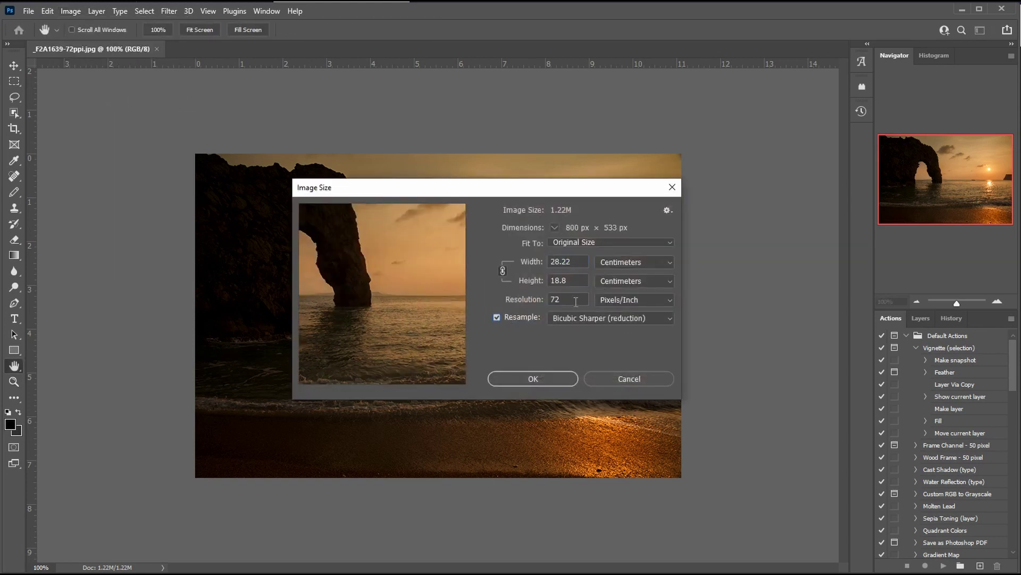
{"action": "left_click", "coordinate": [616, 263]}
{"action": "left_click", "coordinate": [618, 285]}
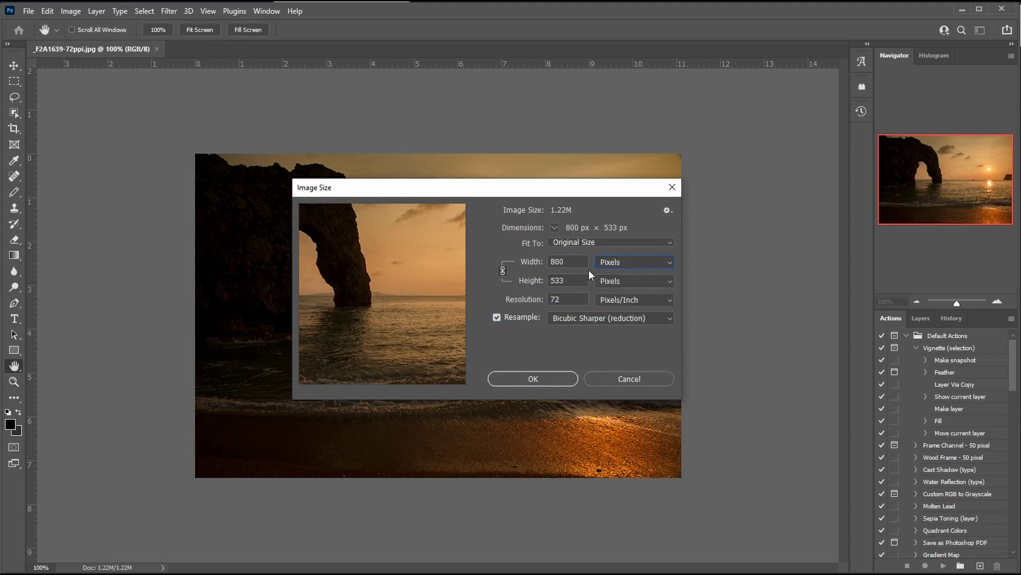
{"action": "double_click", "coordinate": [576, 261]}
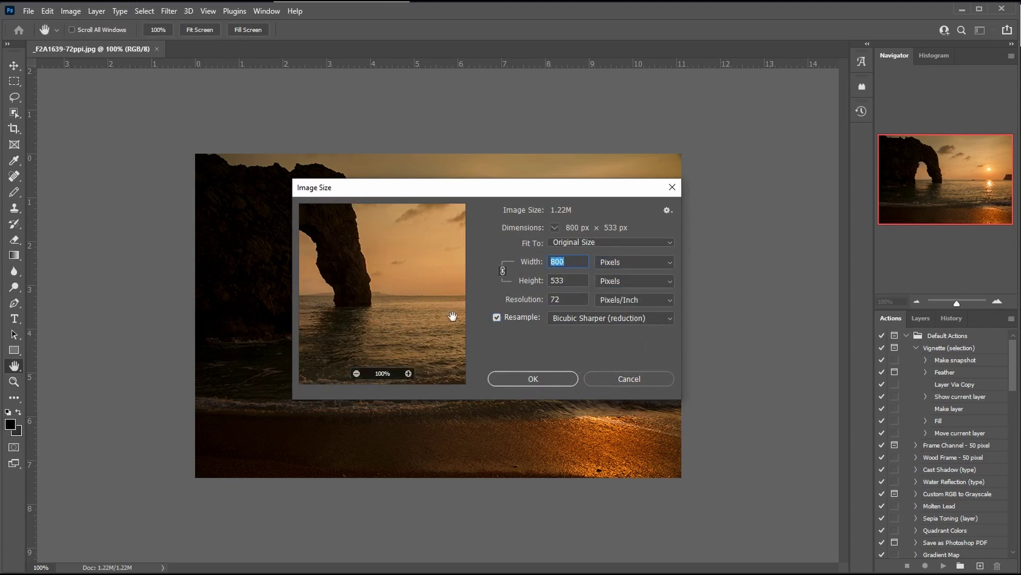
{"action": "type", "text": "400"}
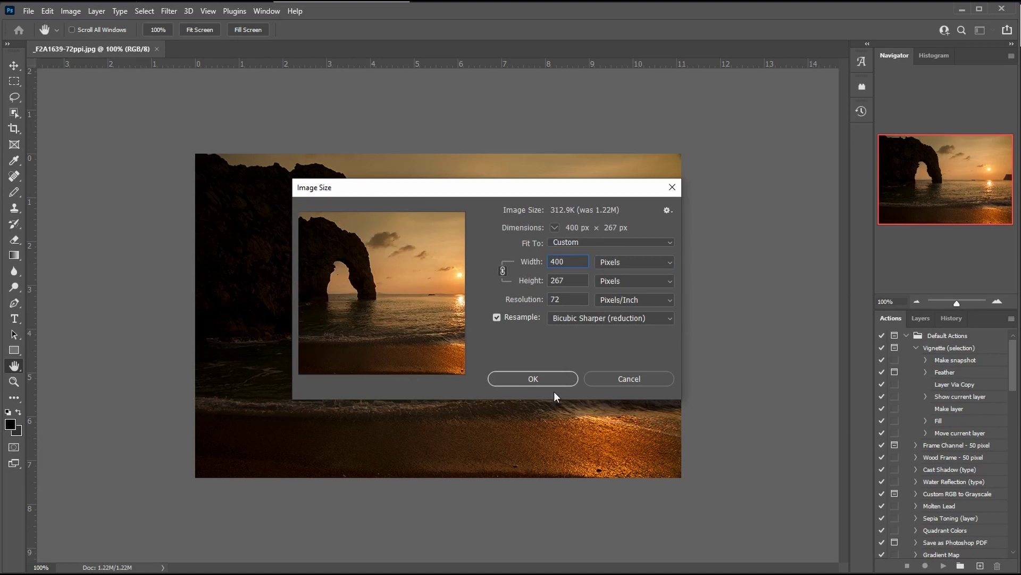
{"action": "left_click", "coordinate": [552, 380]}
{"action": "key", "text": "z"}
{"action": "left_click", "coordinate": [28, 12]}
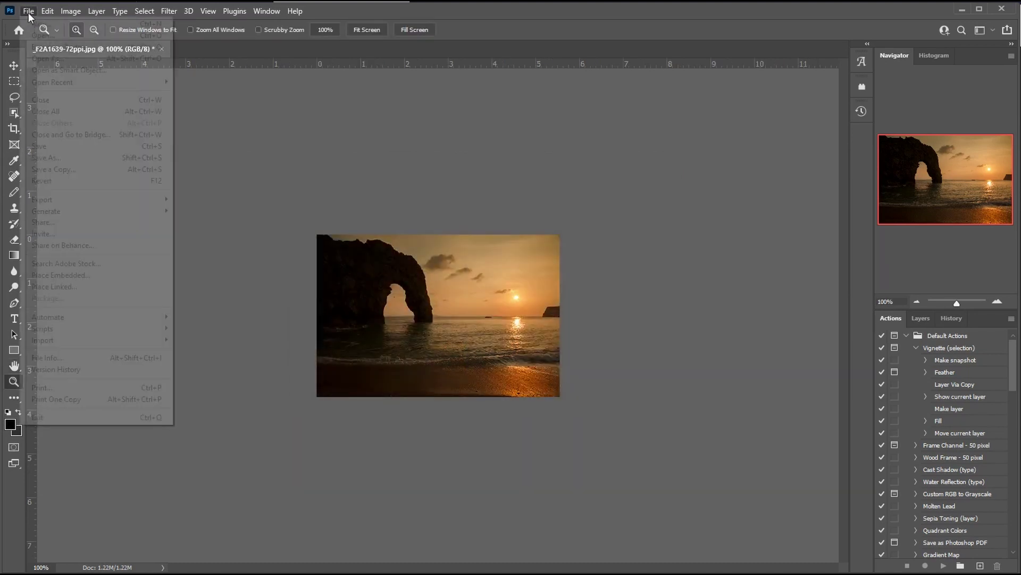
Step: Save the 400 px image as the JPEG _F2A1639-400px.jpg at Maximum quality
{"action": "left_click", "coordinate": [104, 158]}
{"action": "left_click", "coordinate": [158, 459]}
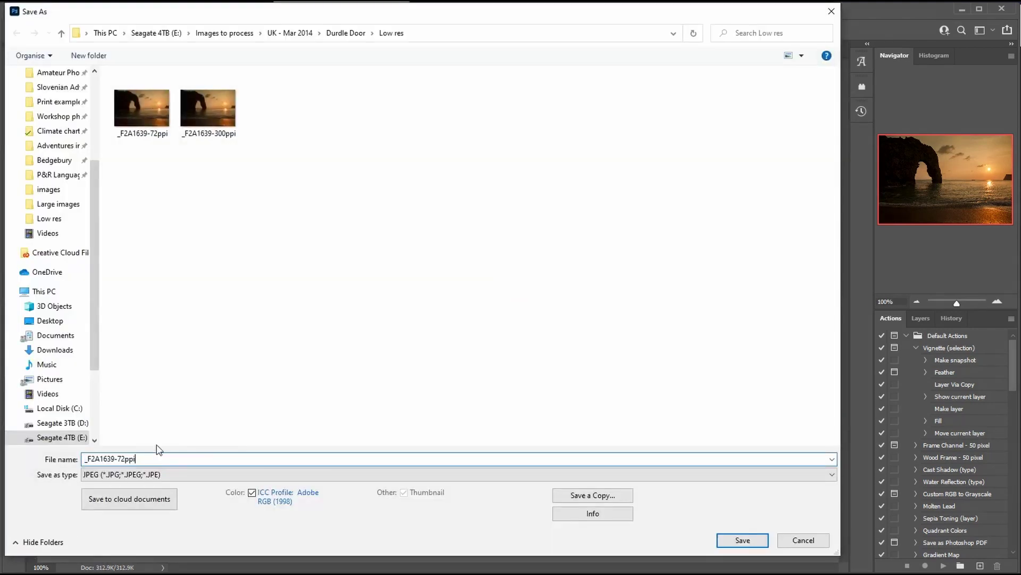
{"action": "key", "text": "BackSpace"}
{"action": "key", "text": "BackSpace"}
{"action": "key", "text": "BackSpace"}
{"action": "key", "text": "BackSpace"}
{"action": "key", "text": "BackSpace"}
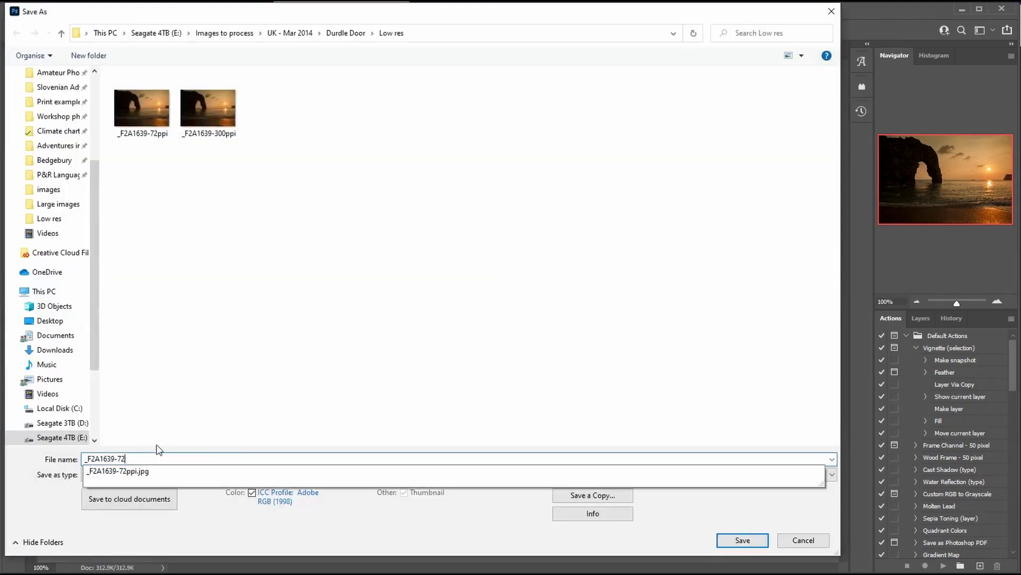
{"action": "type", "text": "400"}
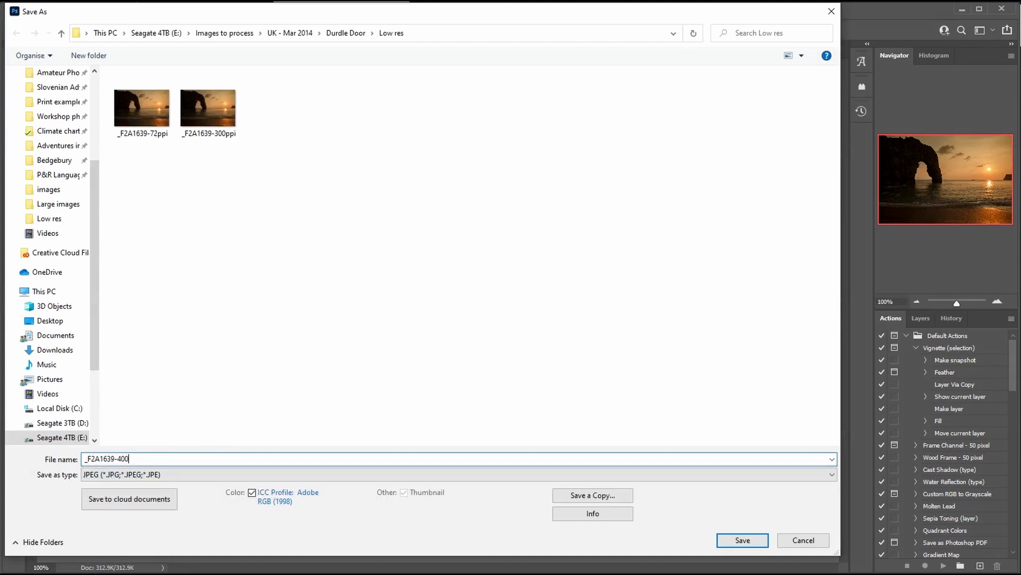
{"action": "type", "text": "px"}
{"action": "left_click", "coordinate": [760, 546]}
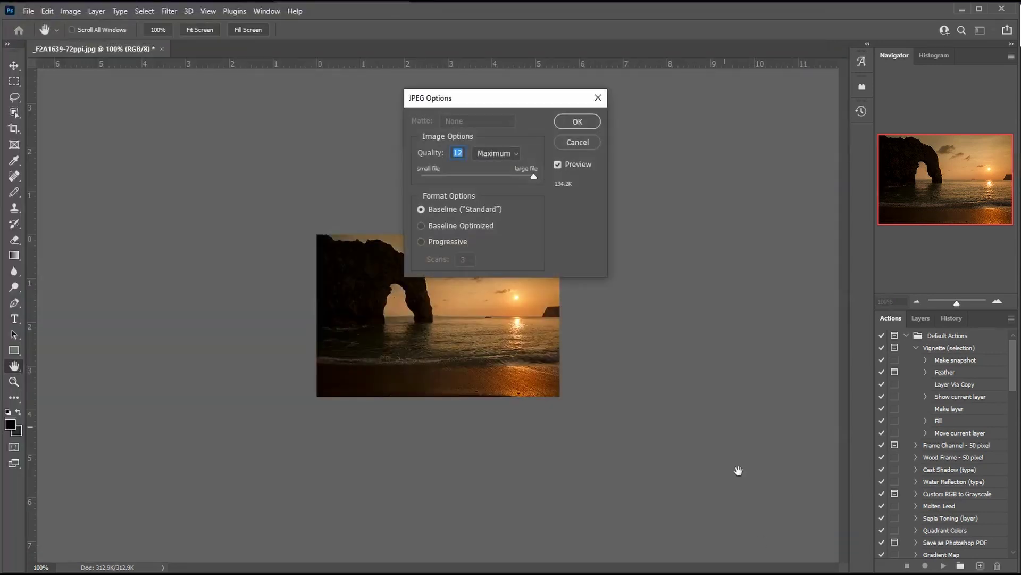
{"action": "left_click", "coordinate": [578, 121]}
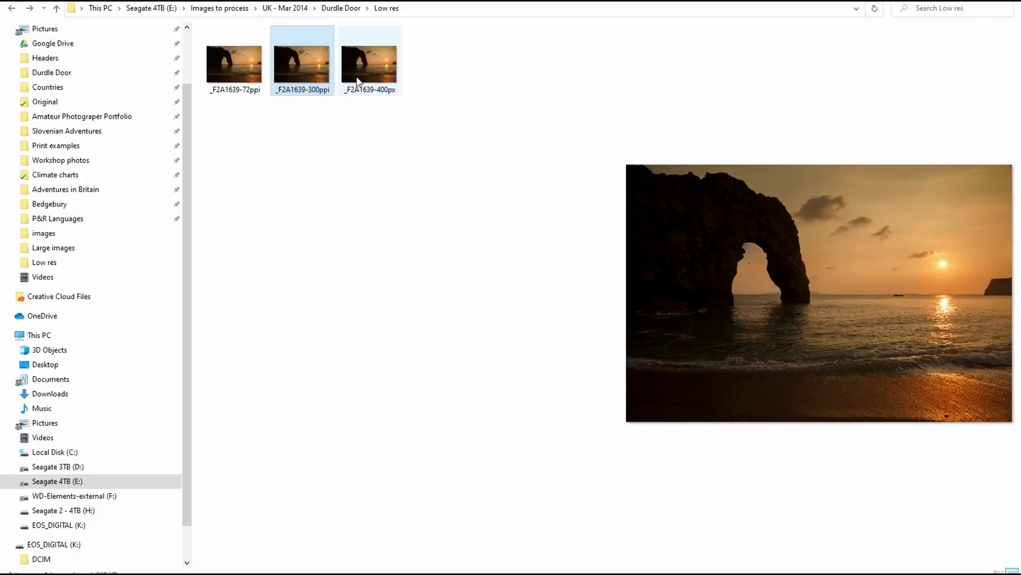
Step: Open _F2A1639-400px.jpg from the Low res folder in Firefox
{"action": "left_click", "coordinate": [360, 76]}
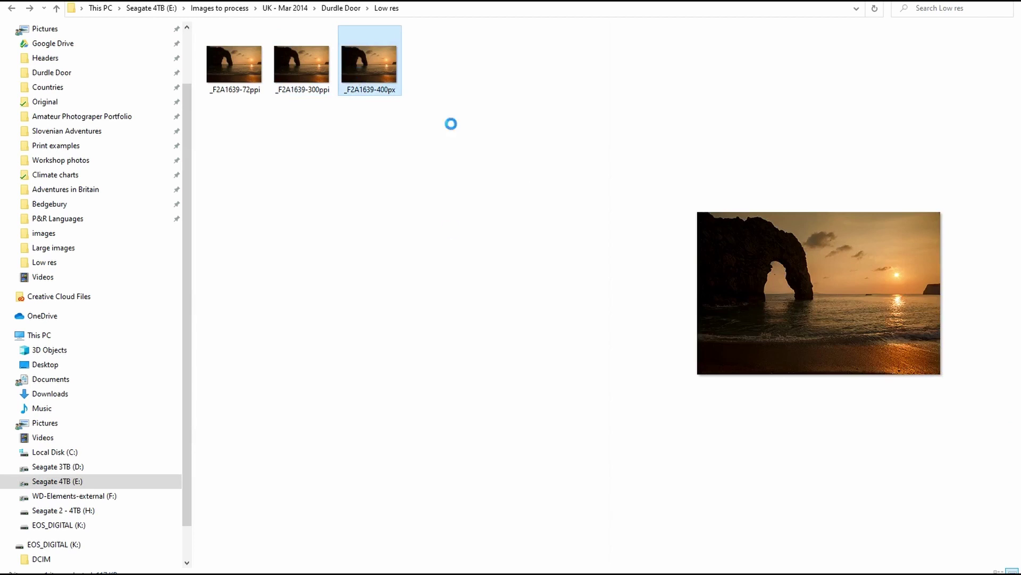
{"action": "right_click", "coordinate": [453, 236]}
{"action": "mouse_move", "coordinate": [474, 320]}
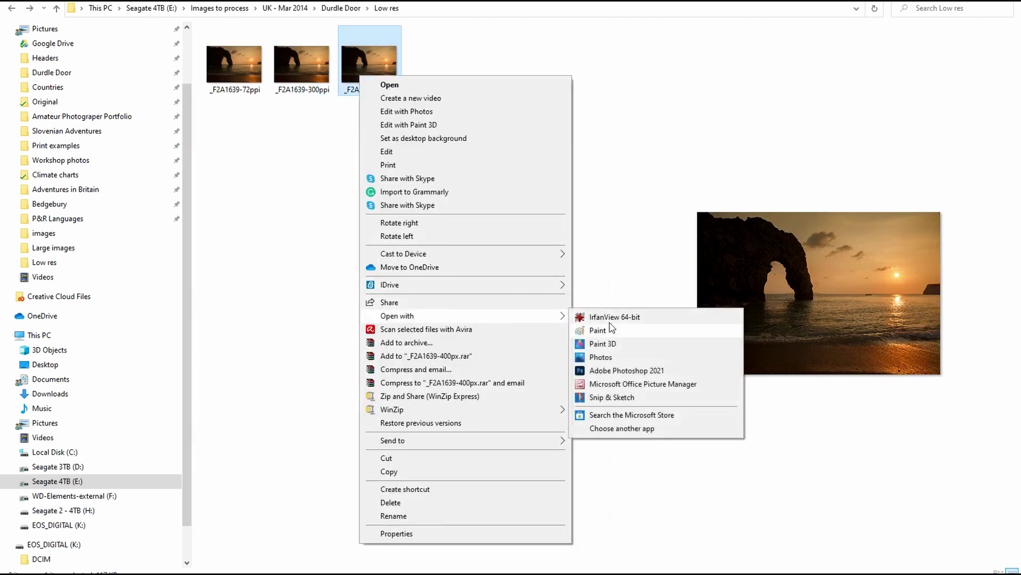
{"action": "left_click", "coordinate": [625, 428]}
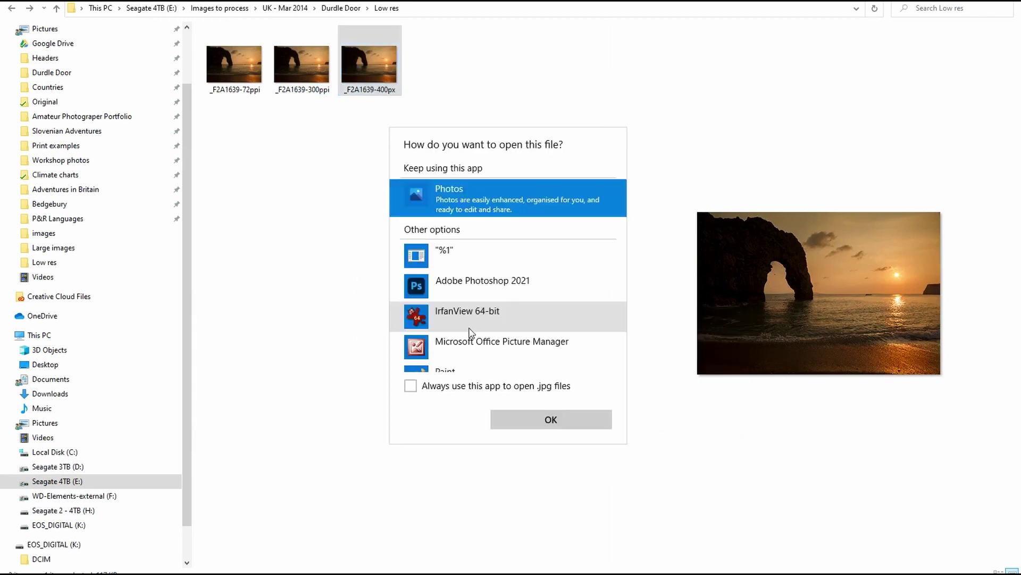
{"action": "scroll", "coordinate": [478, 361], "scroll_direction": "down", "scroll_amount": 3}
{"action": "scroll", "coordinate": [463, 358], "scroll_direction": "up", "scroll_amount": 3}
{"action": "scroll", "coordinate": [463, 357], "scroll_direction": "down", "scroll_amount": 7}
{"action": "left_click", "coordinate": [464, 259]}
{"action": "left_click", "coordinate": [560, 426]}
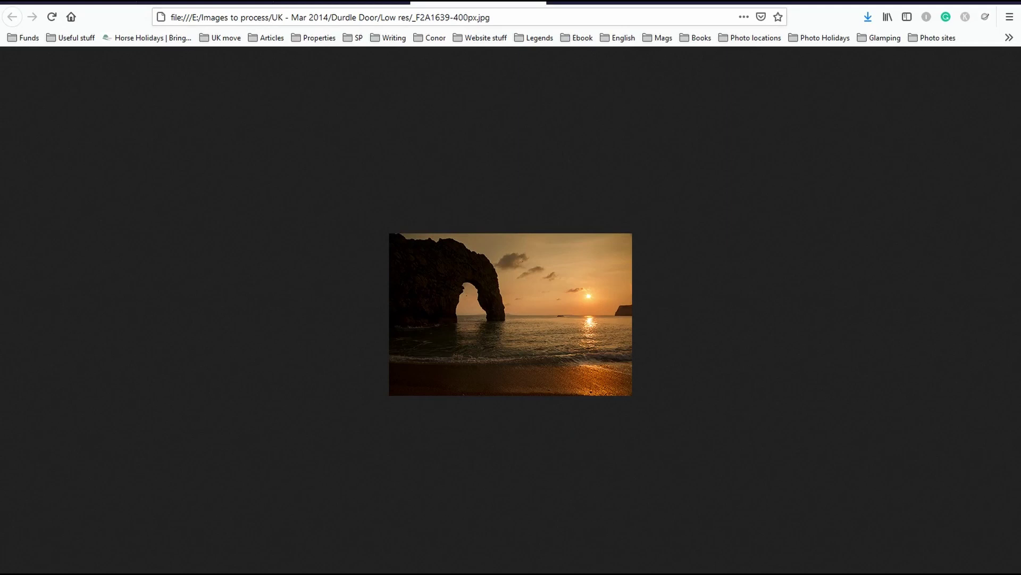
Step: Compare the 400px image against the 300ppi tab, then return to Photoshop
{"action": "left_click", "coordinate": [342, 2]}
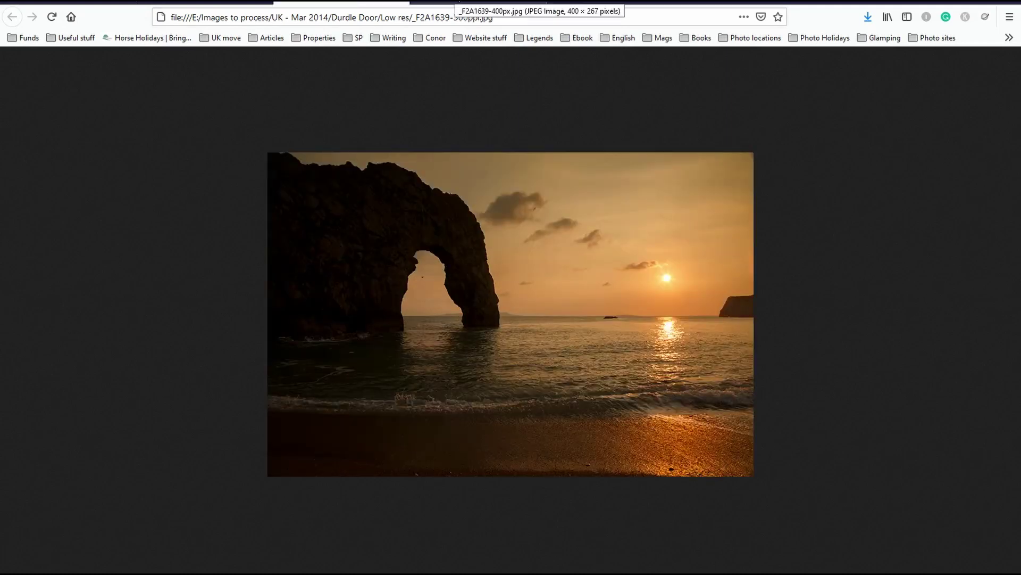
{"action": "left_click", "coordinate": [460, 2]}
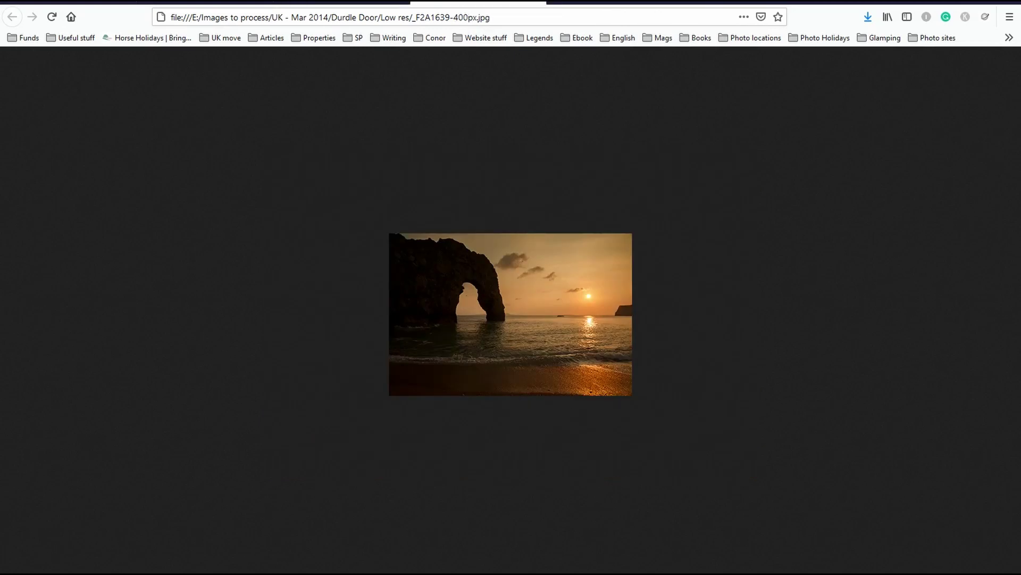
{"action": "left_click", "coordinate": [518, 532]}
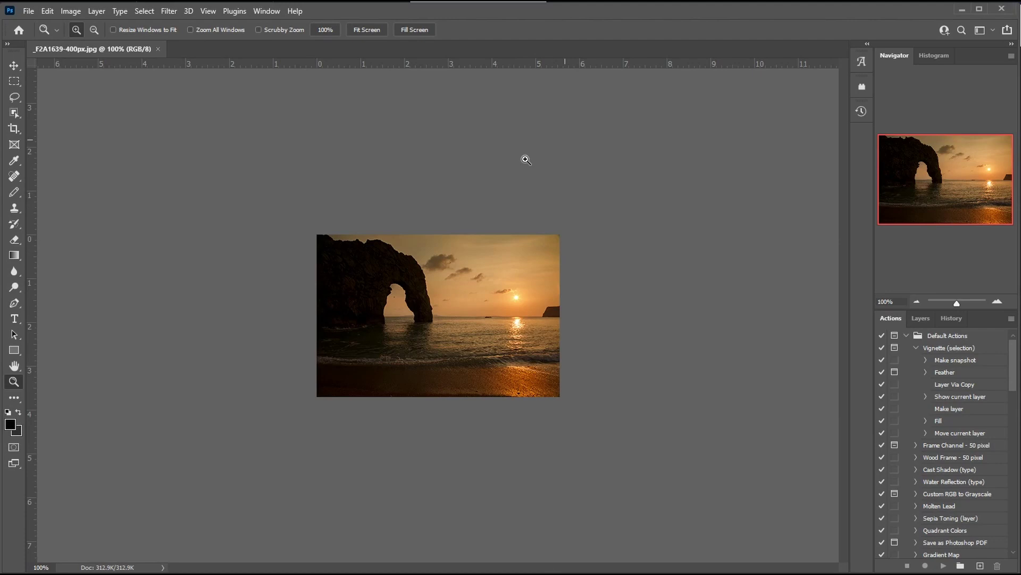
Step: Change the 400 × 267 px image's resolution to 300 ppi with resampling turned off
{"action": "left_click", "coordinate": [71, 10]}
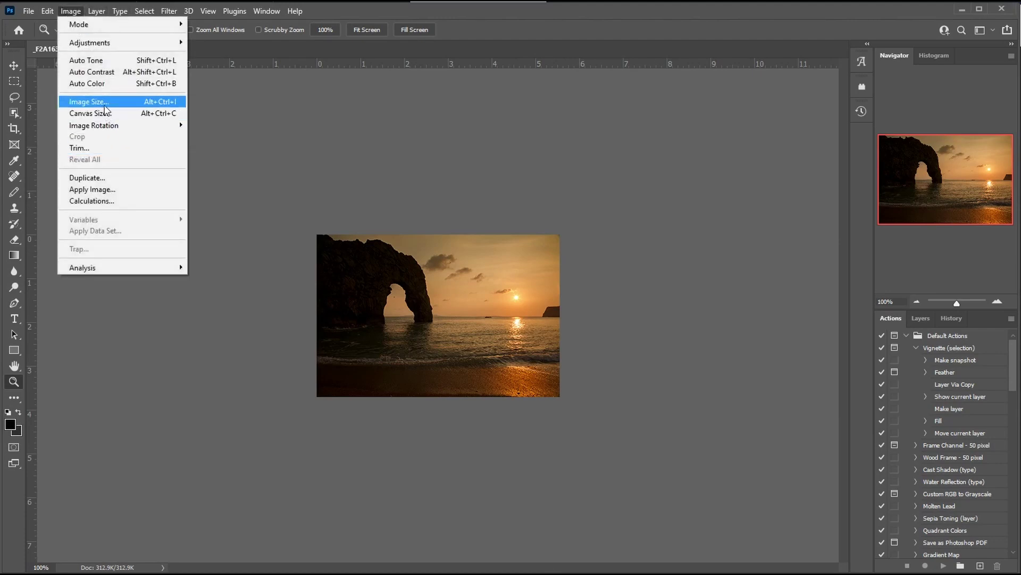
{"action": "left_click", "coordinate": [104, 100]}
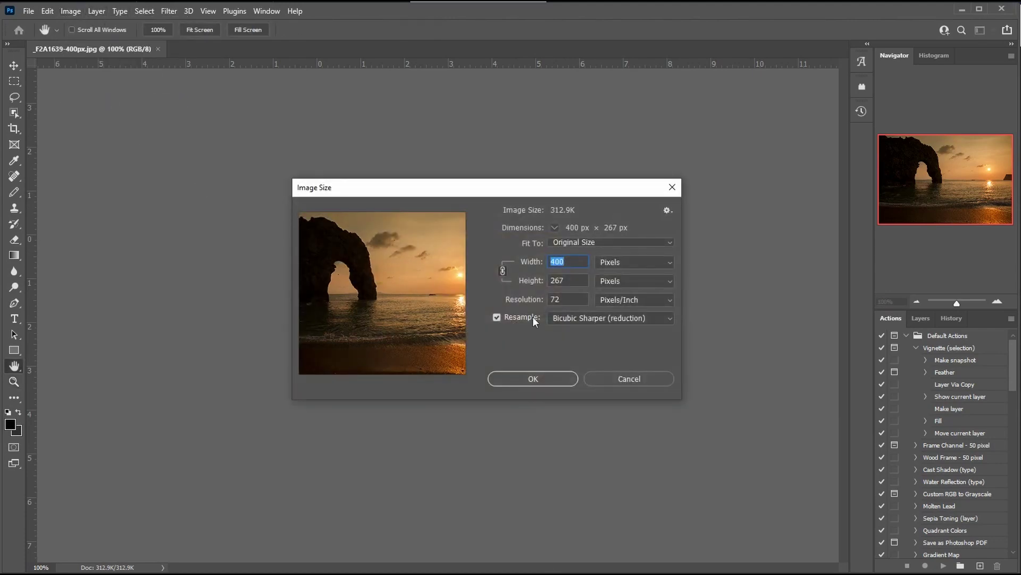
{"action": "left_click", "coordinate": [523, 320]}
{"action": "key", "text": "Tab"}
{"action": "type", "text": "300"}
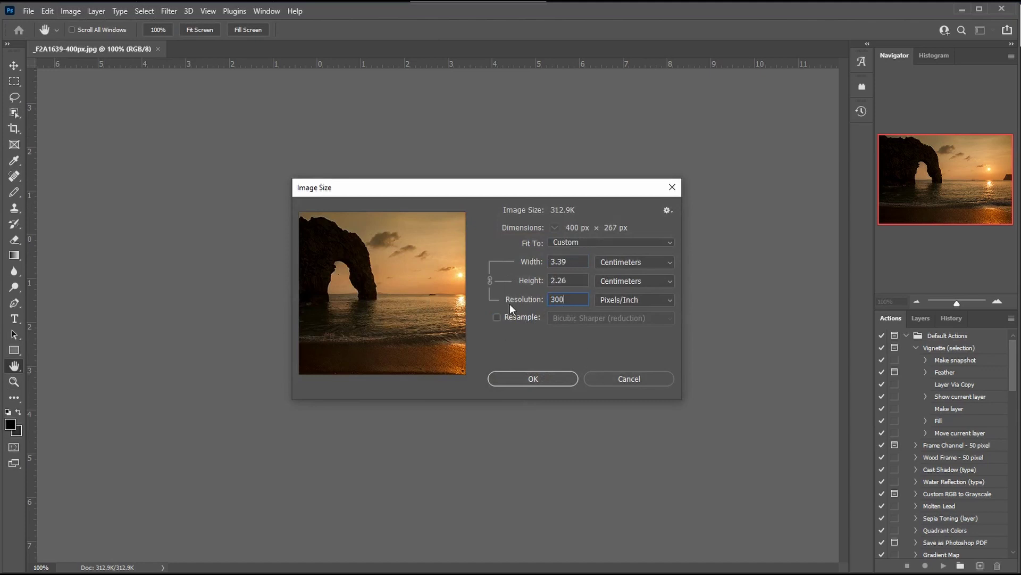
{"action": "left_click", "coordinate": [548, 378]}
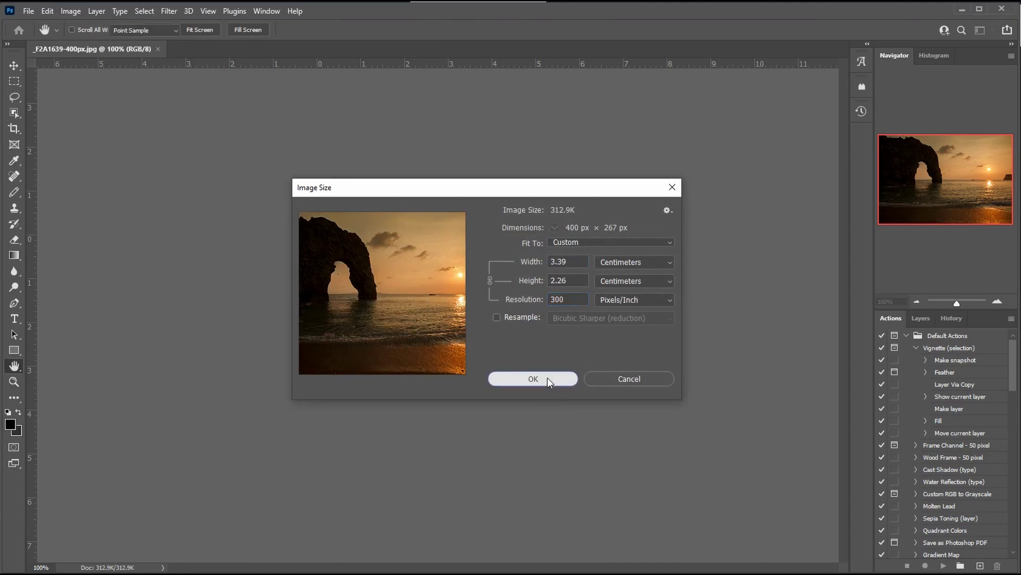
Step: Start a Save As copy and append '-300ppi' to the file name
{"action": "left_click", "coordinate": [28, 15]}
{"action": "left_click", "coordinate": [70, 159]}
{"action": "left_click", "coordinate": [145, 456]}
{"action": "type", "text": "-400px-"}
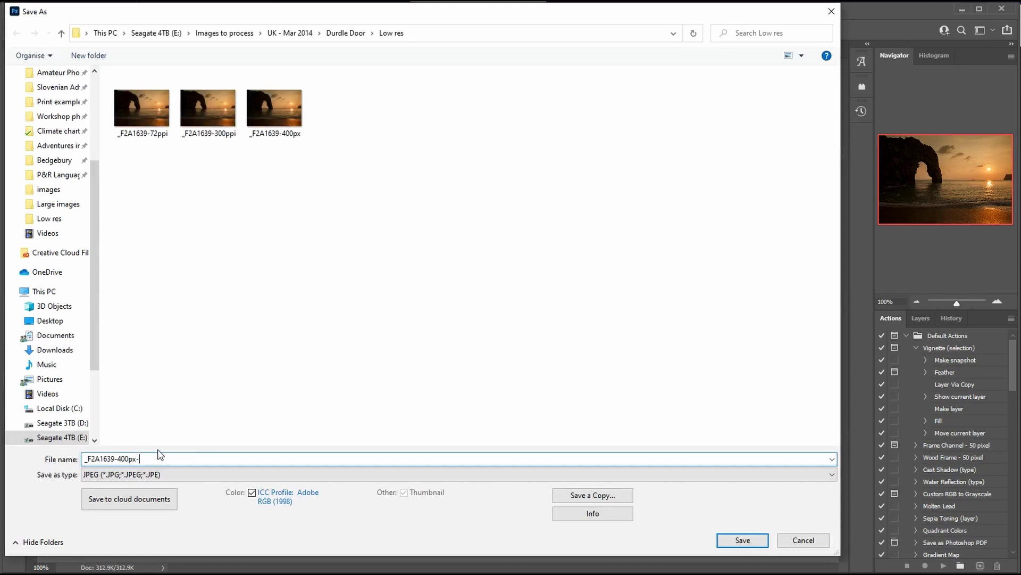
{"action": "type", "text": "300ppi"}
Step: Save the copy as _F2A1639-400px-300ppi.jpg and select it in File Explorer's Low res folder
{"action": "left_click", "coordinate": [742, 540]}
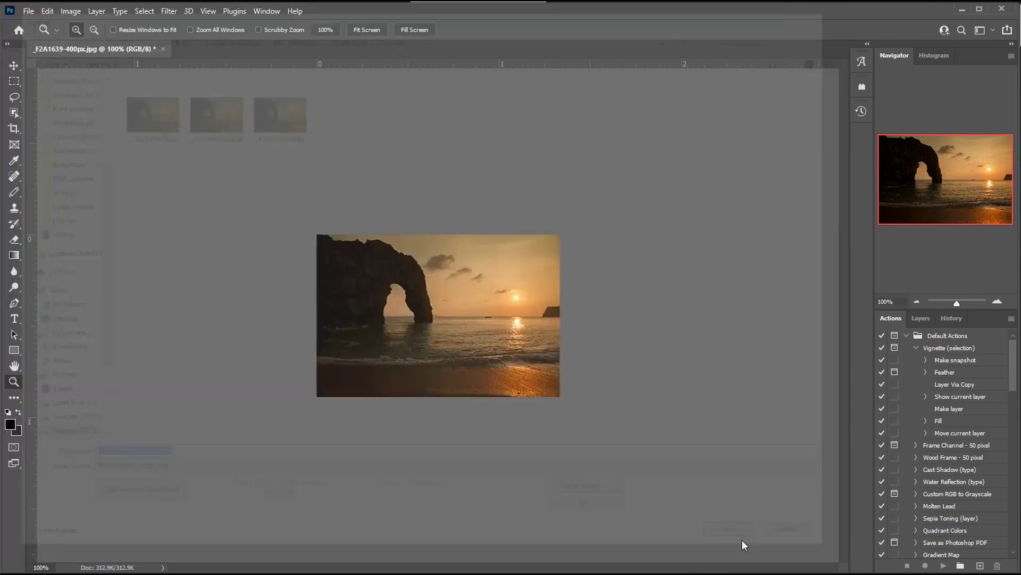
{"action": "left_click", "coordinate": [579, 122]}
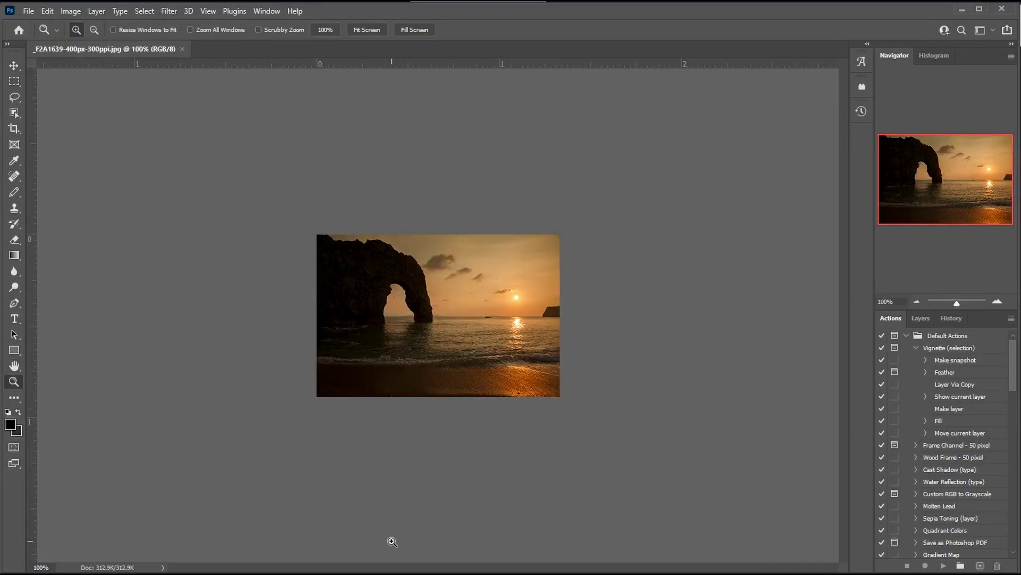
{"action": "key", "text": "alt+Tab"}
{"action": "key", "text": "Right"}
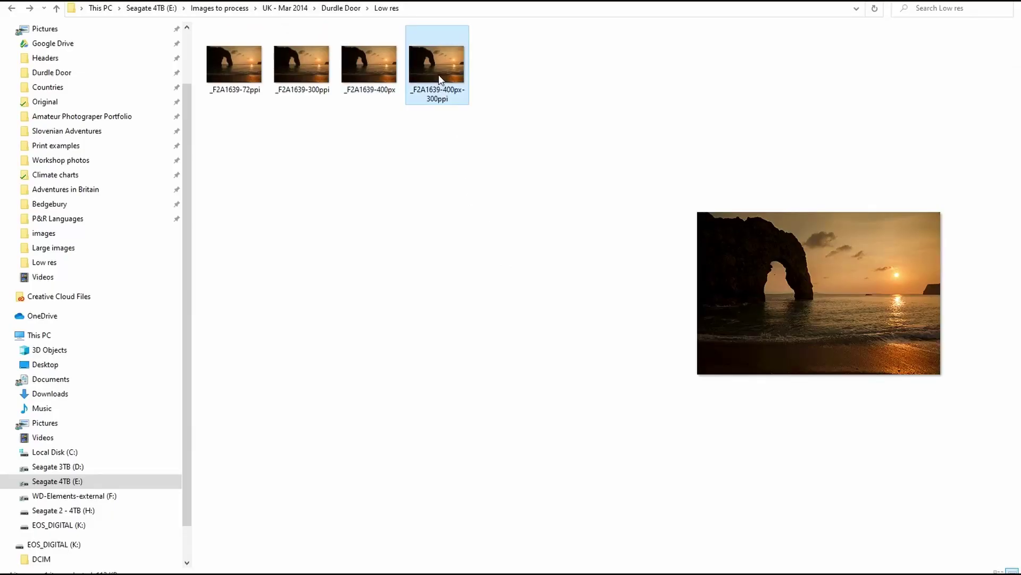
Step: Open _F2A1639-400px-300ppi.jpg in Firefox using Open with > Choose another app
{"action": "key", "text": "Menu"}
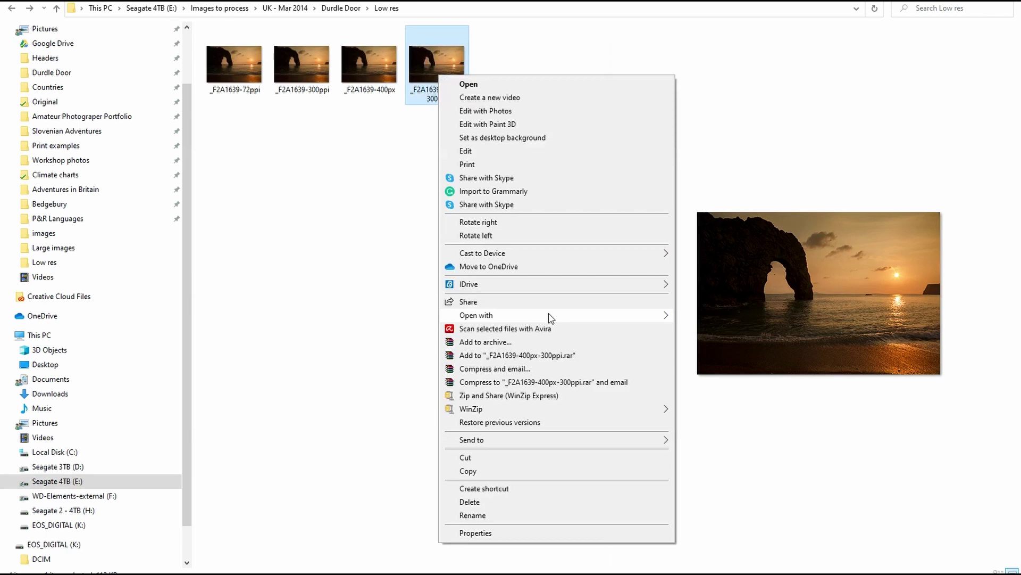
{"action": "mouse_move", "coordinate": [548, 315]}
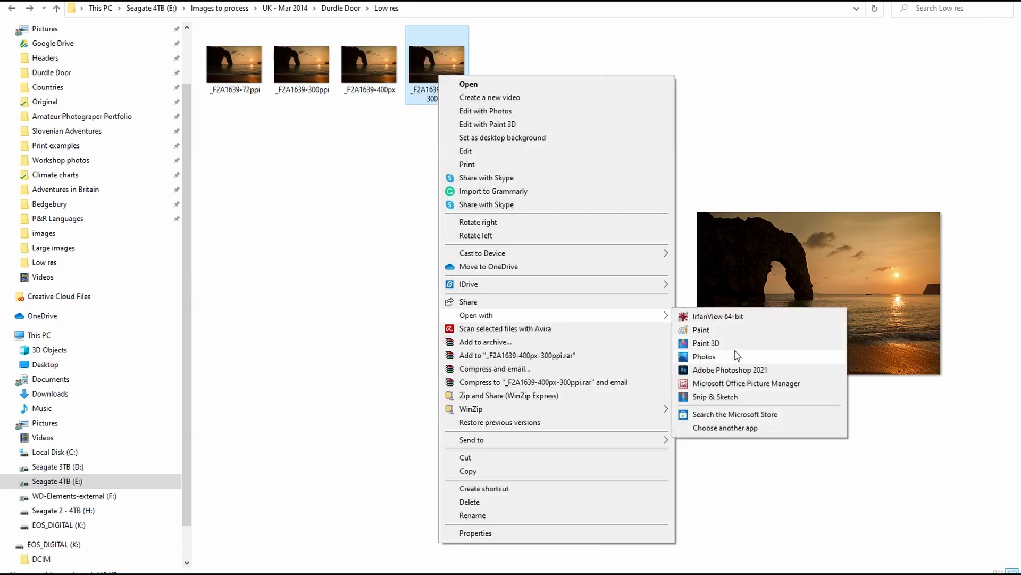
{"action": "left_click", "coordinate": [750, 428]}
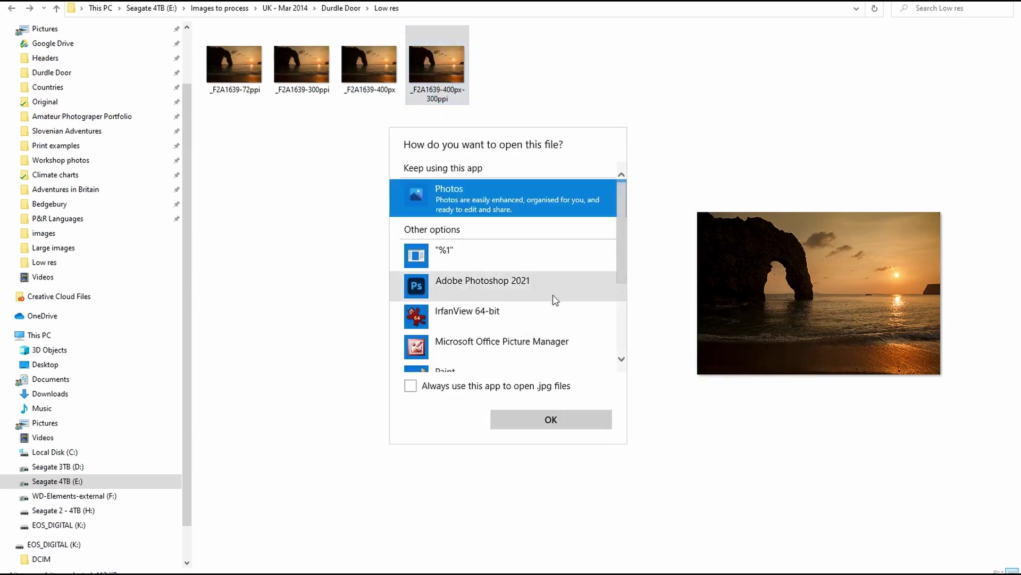
{"action": "scroll", "coordinate": [551, 301], "scroll_direction": "down", "scroll_amount": 3}
{"action": "left_click", "coordinate": [450, 354]}
{"action": "scroll", "coordinate": [485, 341], "scroll_direction": "down", "scroll_amount": 5}
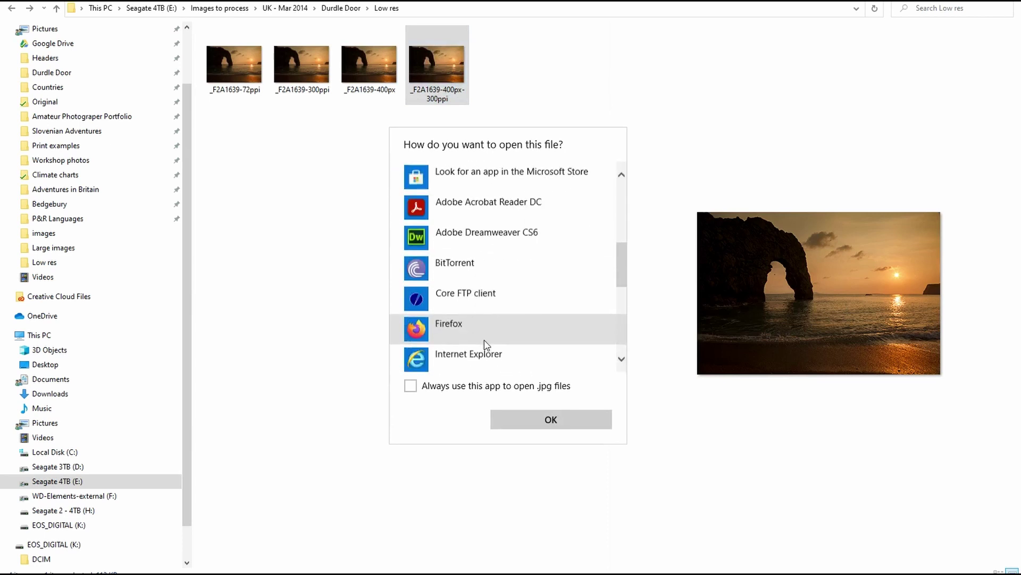
{"action": "double_click", "coordinate": [453, 287]}
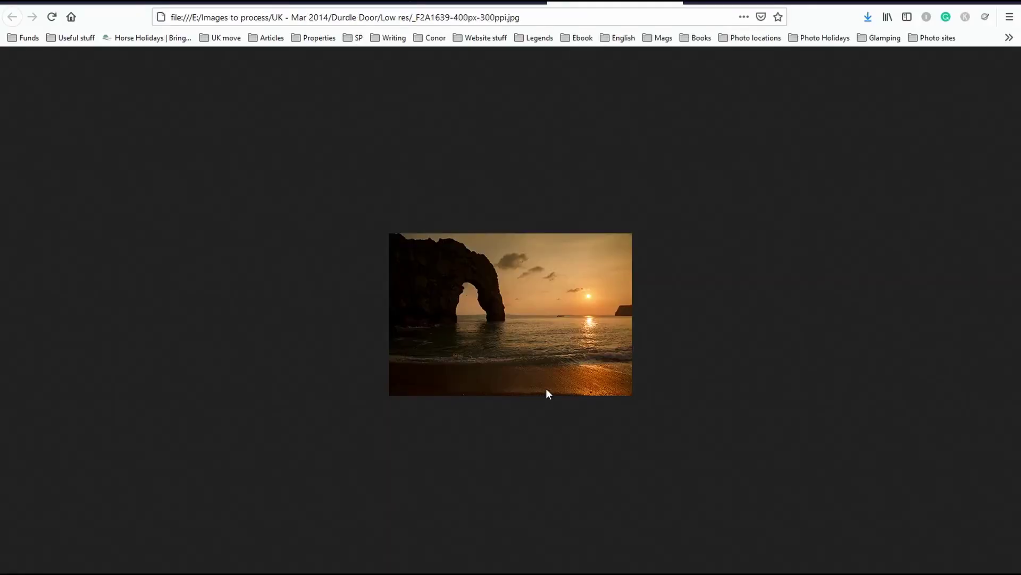
Step: Compare the 400px, 400px-300ppi and 72ppi images across Firefox tabs, then return to Photoshop
{"action": "left_click", "coordinate": [478, 6]}
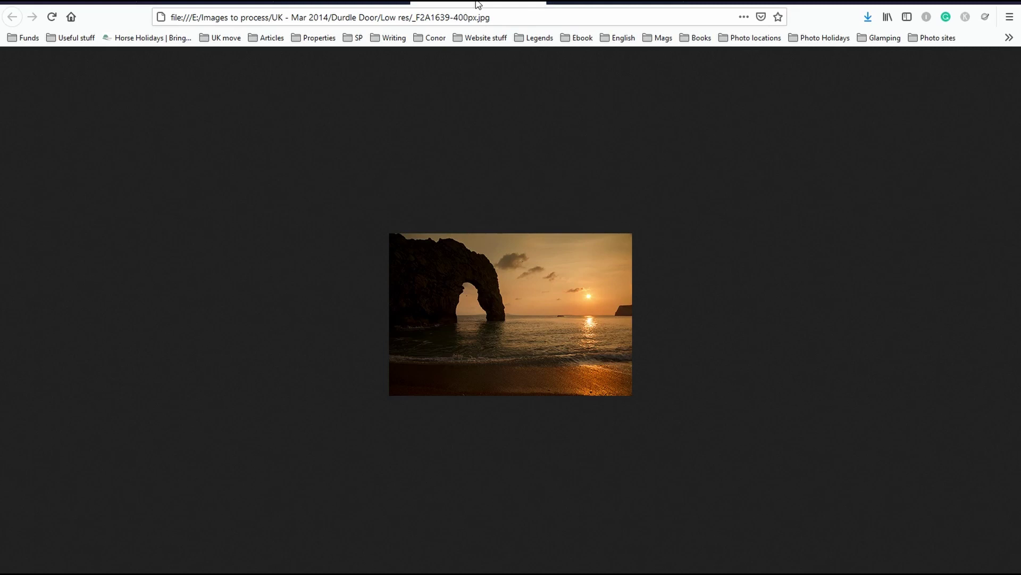
{"action": "left_click", "coordinate": [574, 3]}
{"action": "left_click", "coordinate": [501, 5]}
{"action": "left_click", "coordinate": [343, 4]}
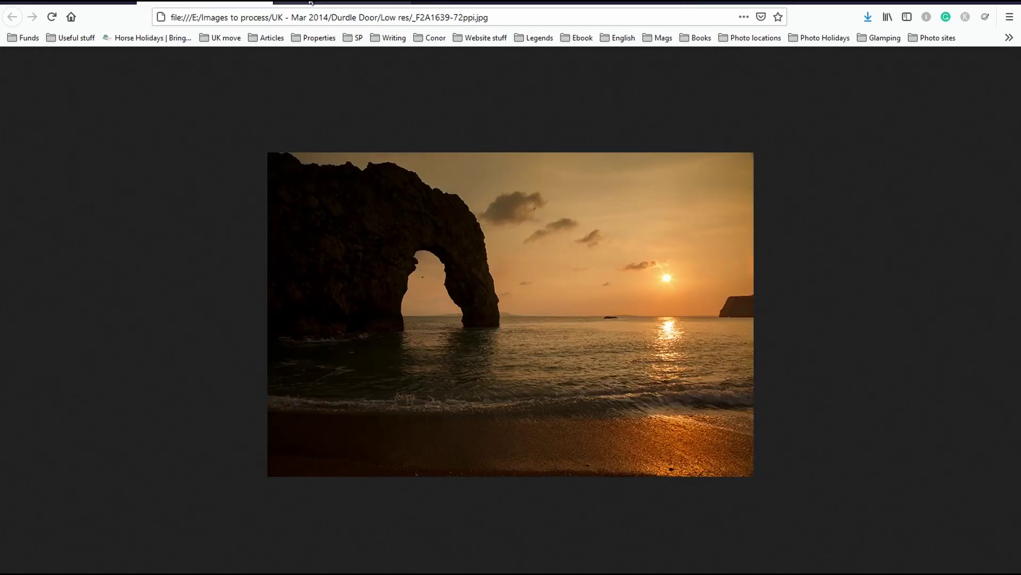
{"action": "left_click", "coordinate": [552, 4]}
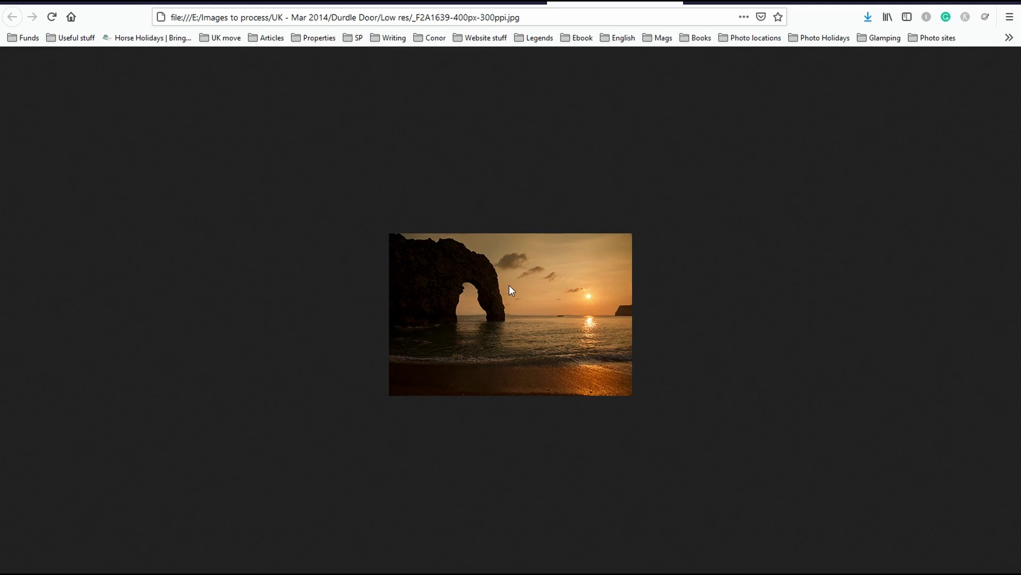
{"action": "key", "text": "alt+Tab"}
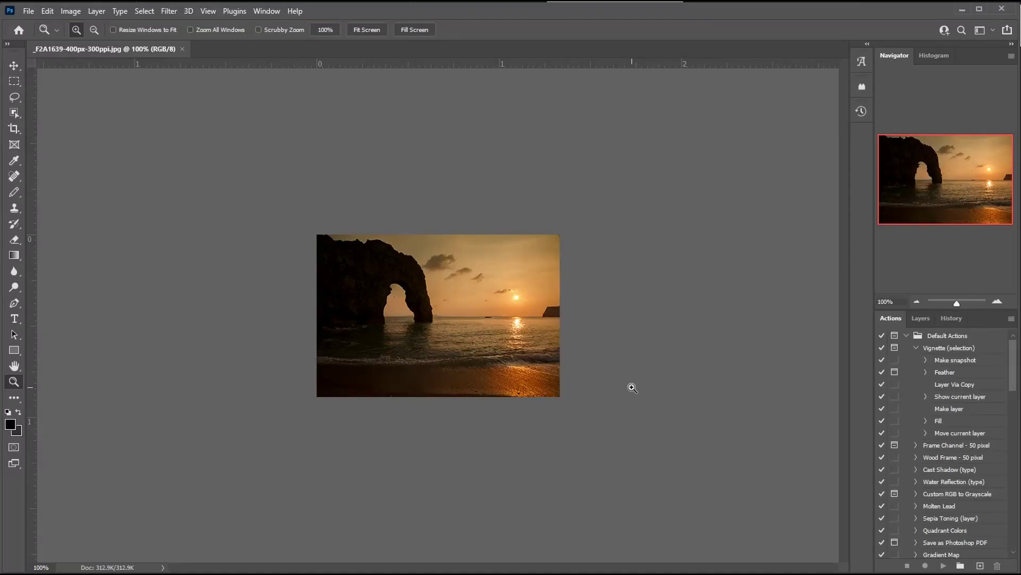